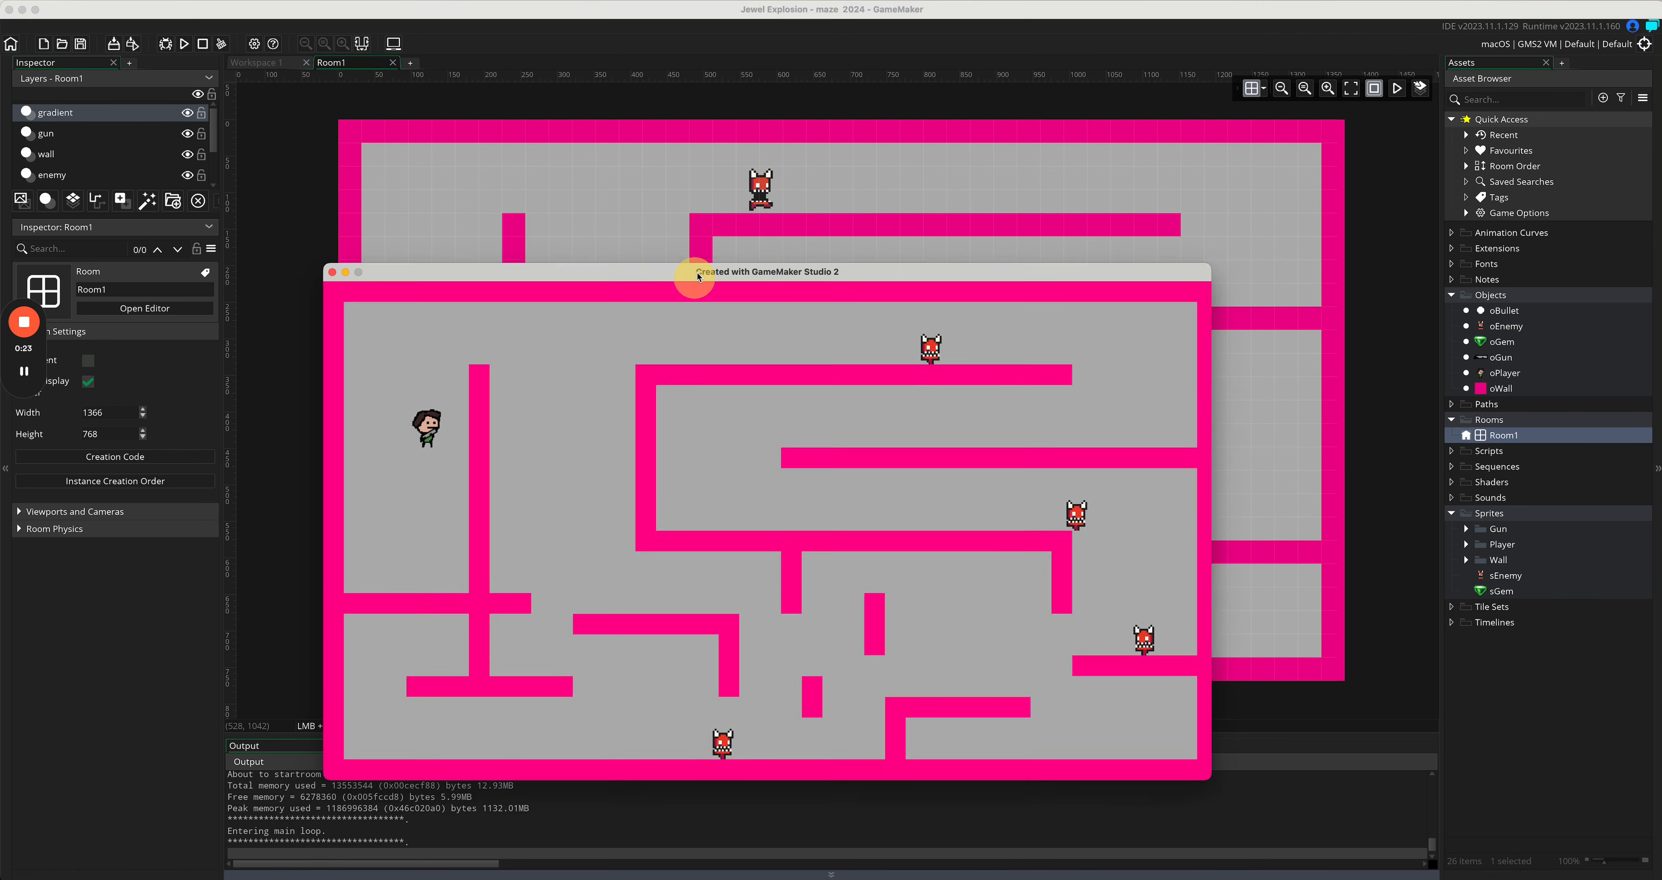
Step: Playtest the running maze game by moving the player and shooting enemies until they drop gems, and close the game window
drag(686, 267, 641, 153)
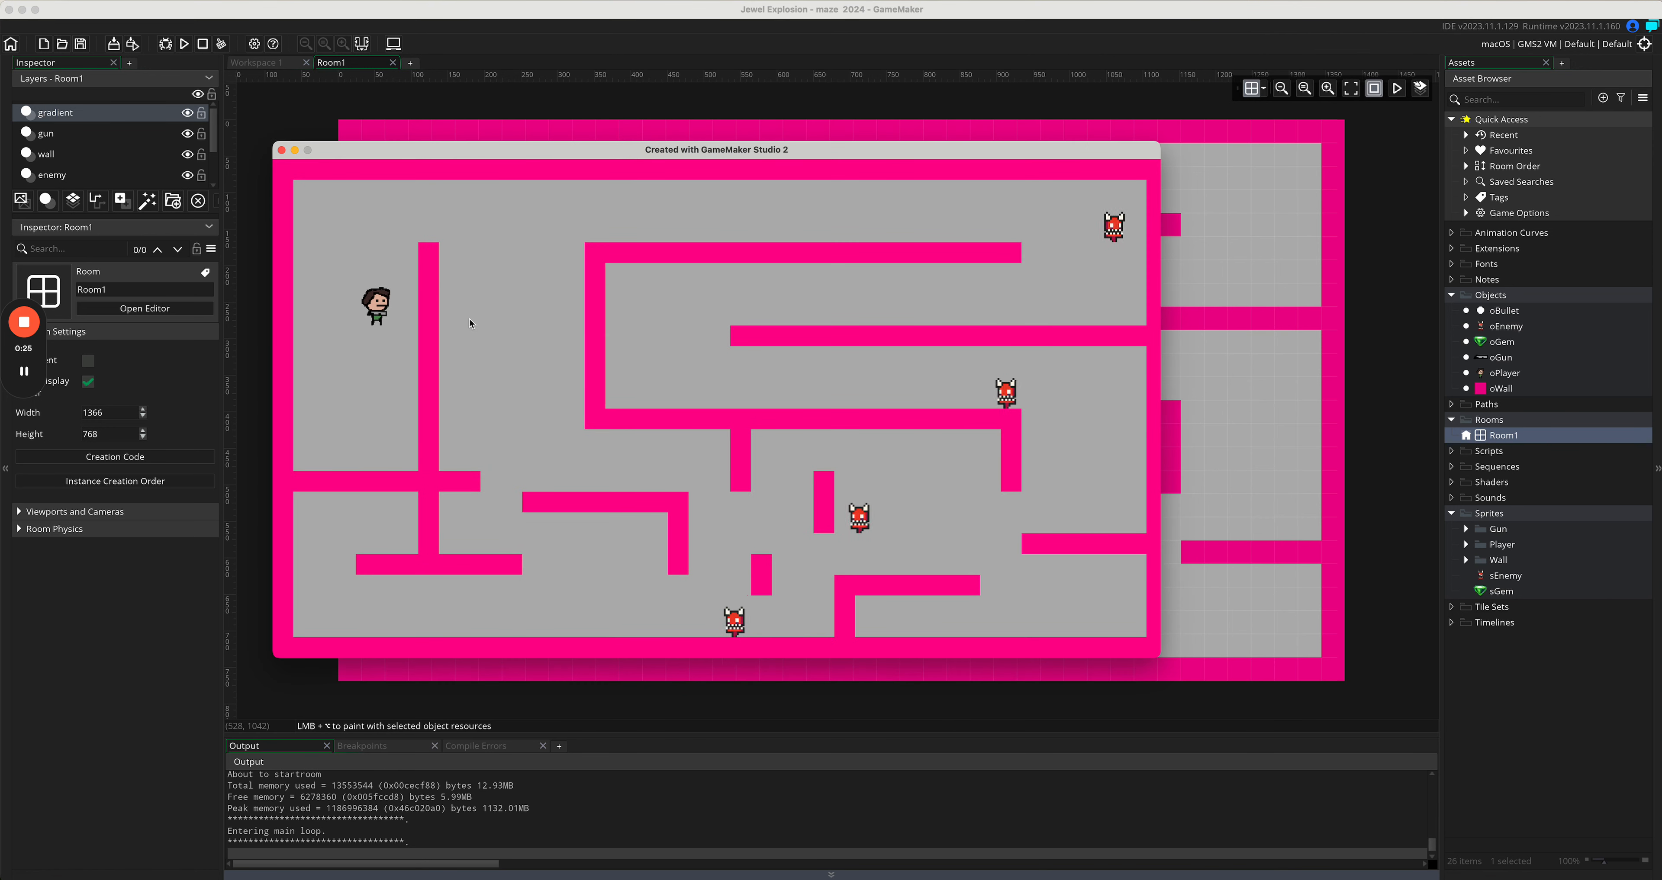
key(a)
key(d)
key(w)
key(a)
key(w)
click(568, 239)
click(677, 207)
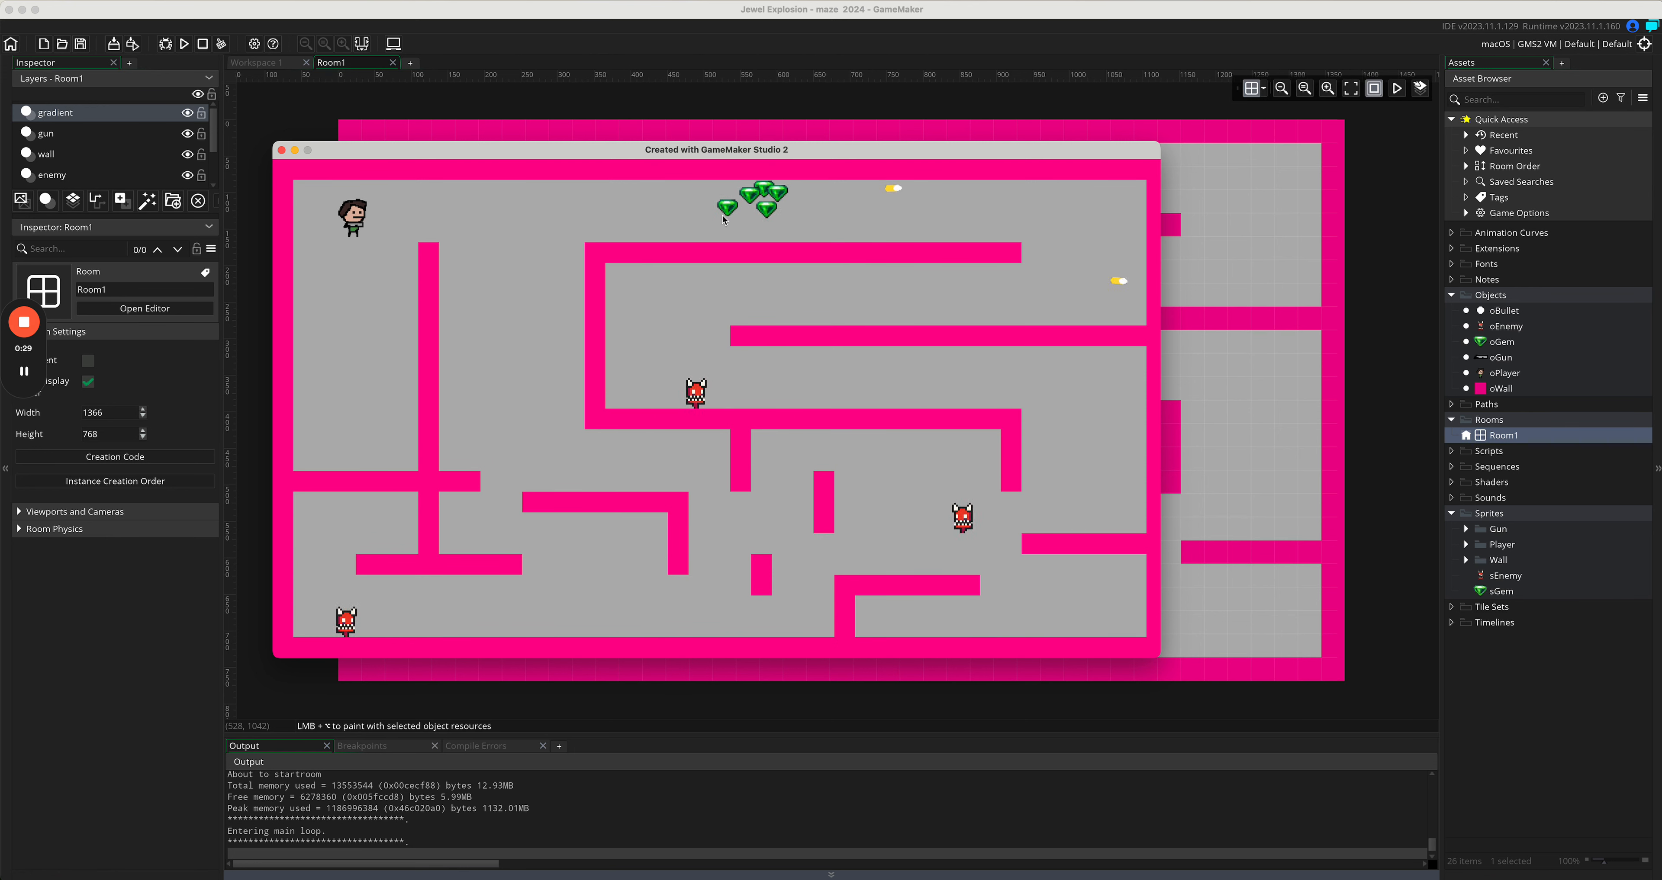
key(d)
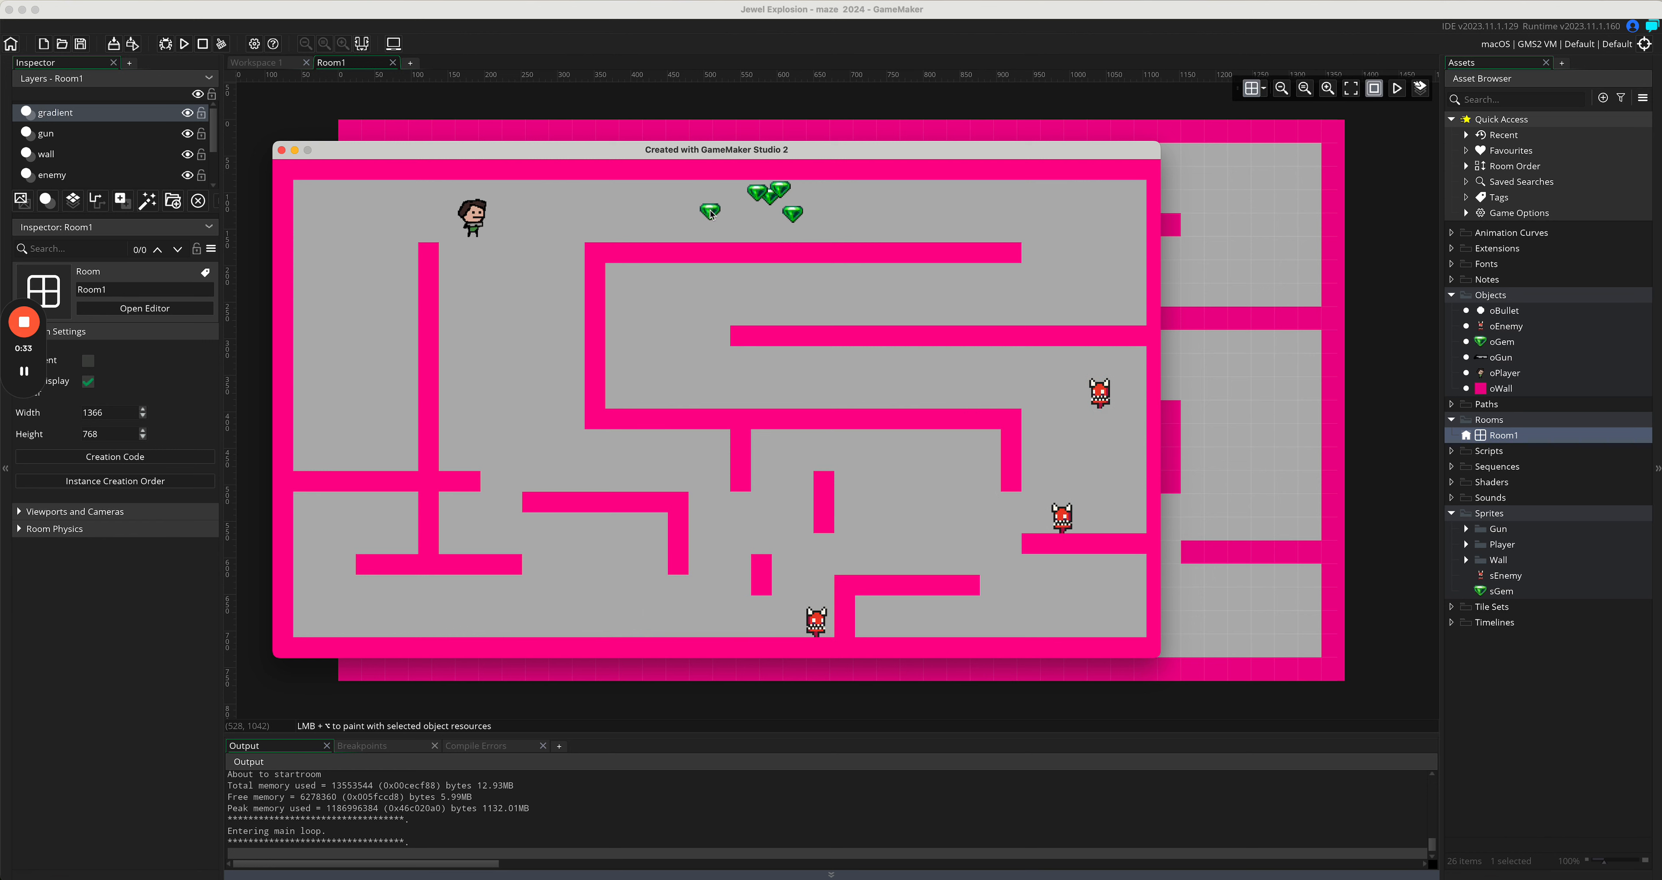
key(a)
key(s)
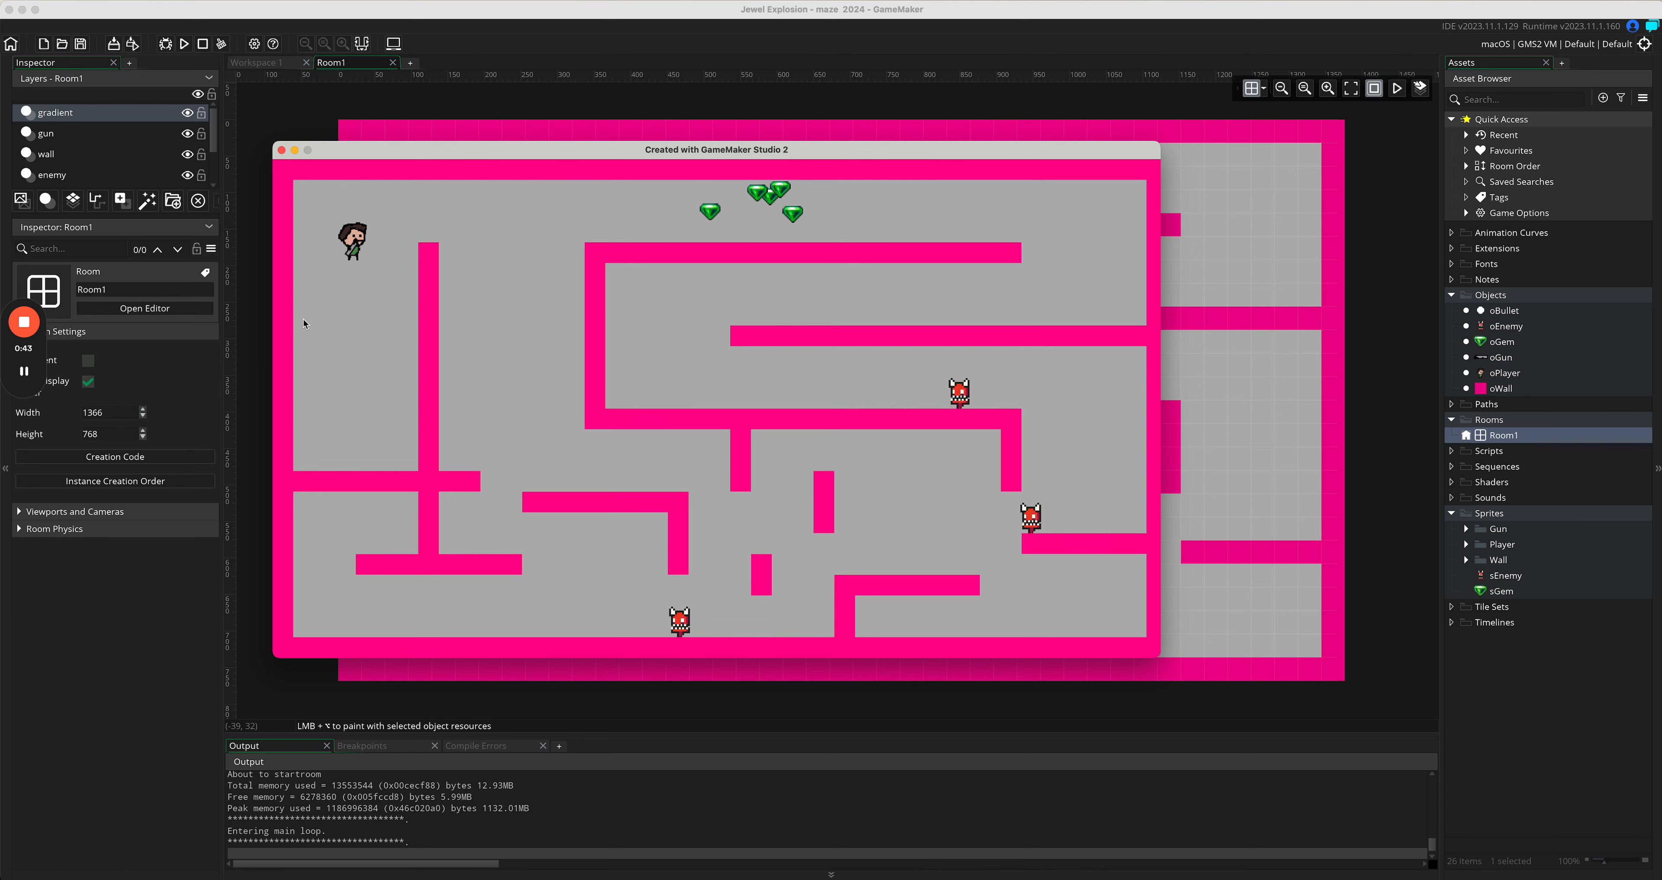
click(281, 150)
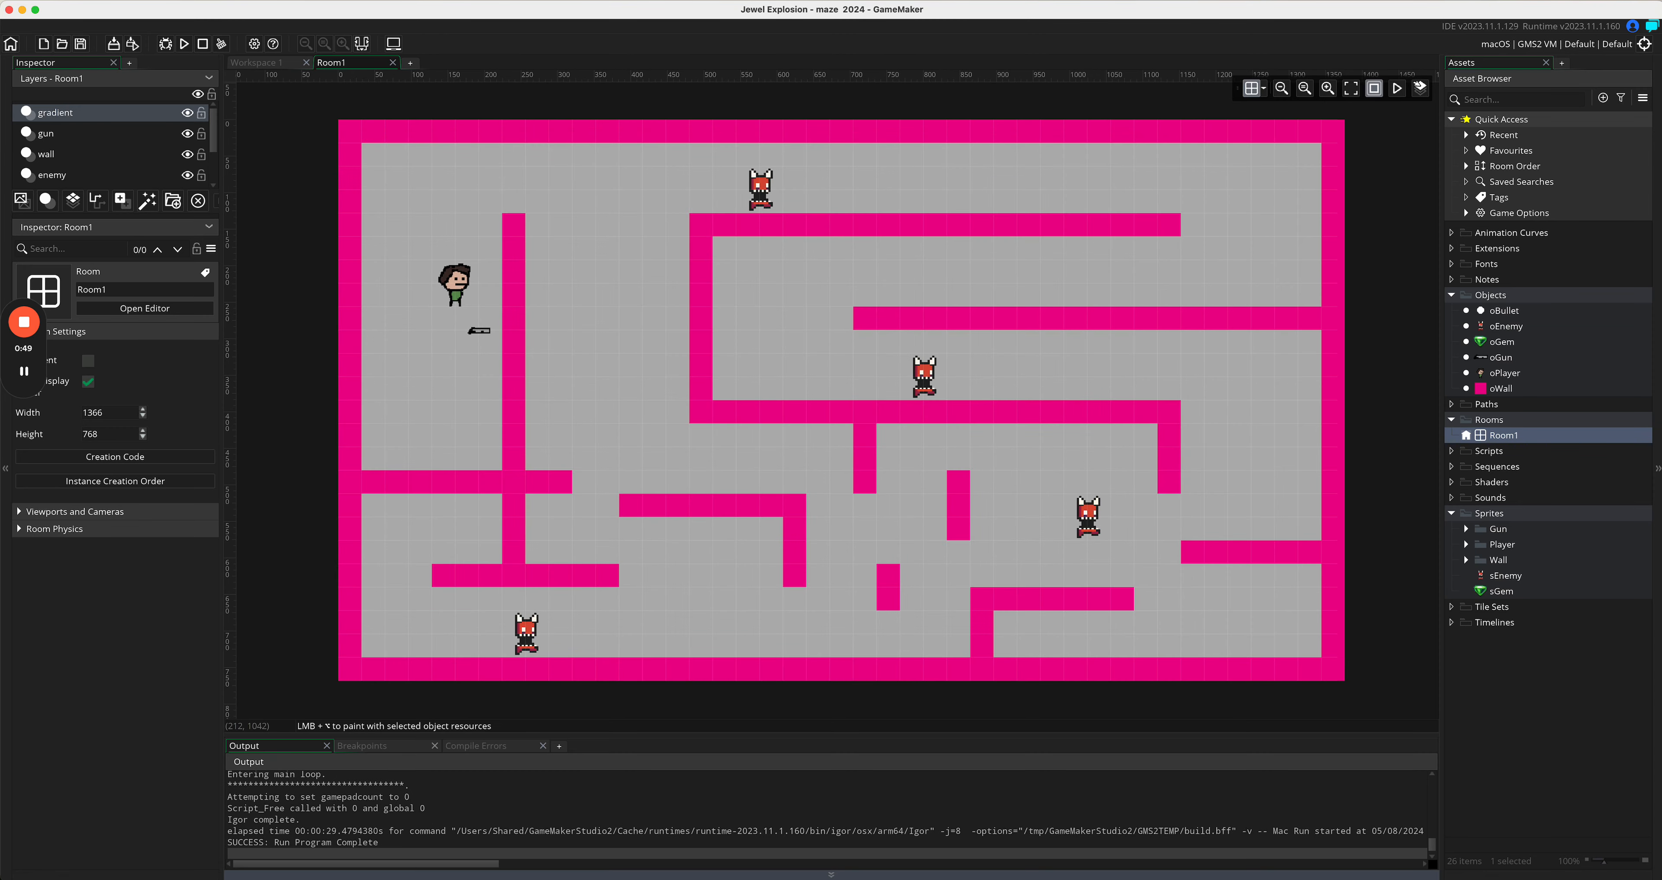
Step: Switch to Photoshop and create a new 4000 x 4000 pixel document at 96 ppi with a white background
key(super+Tab)
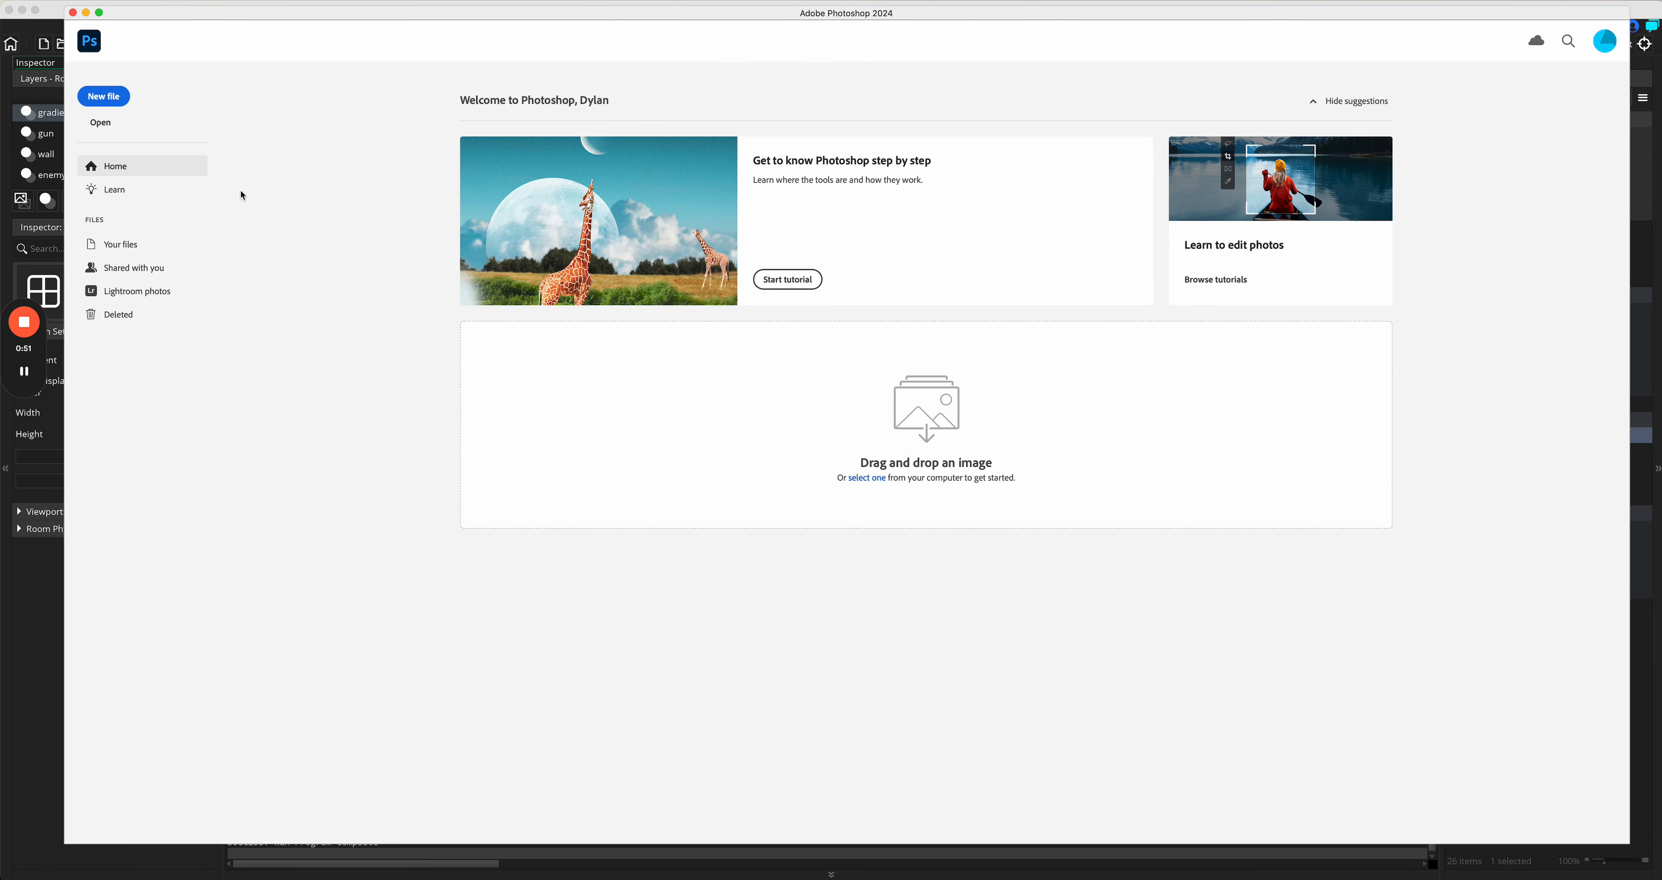
click(104, 96)
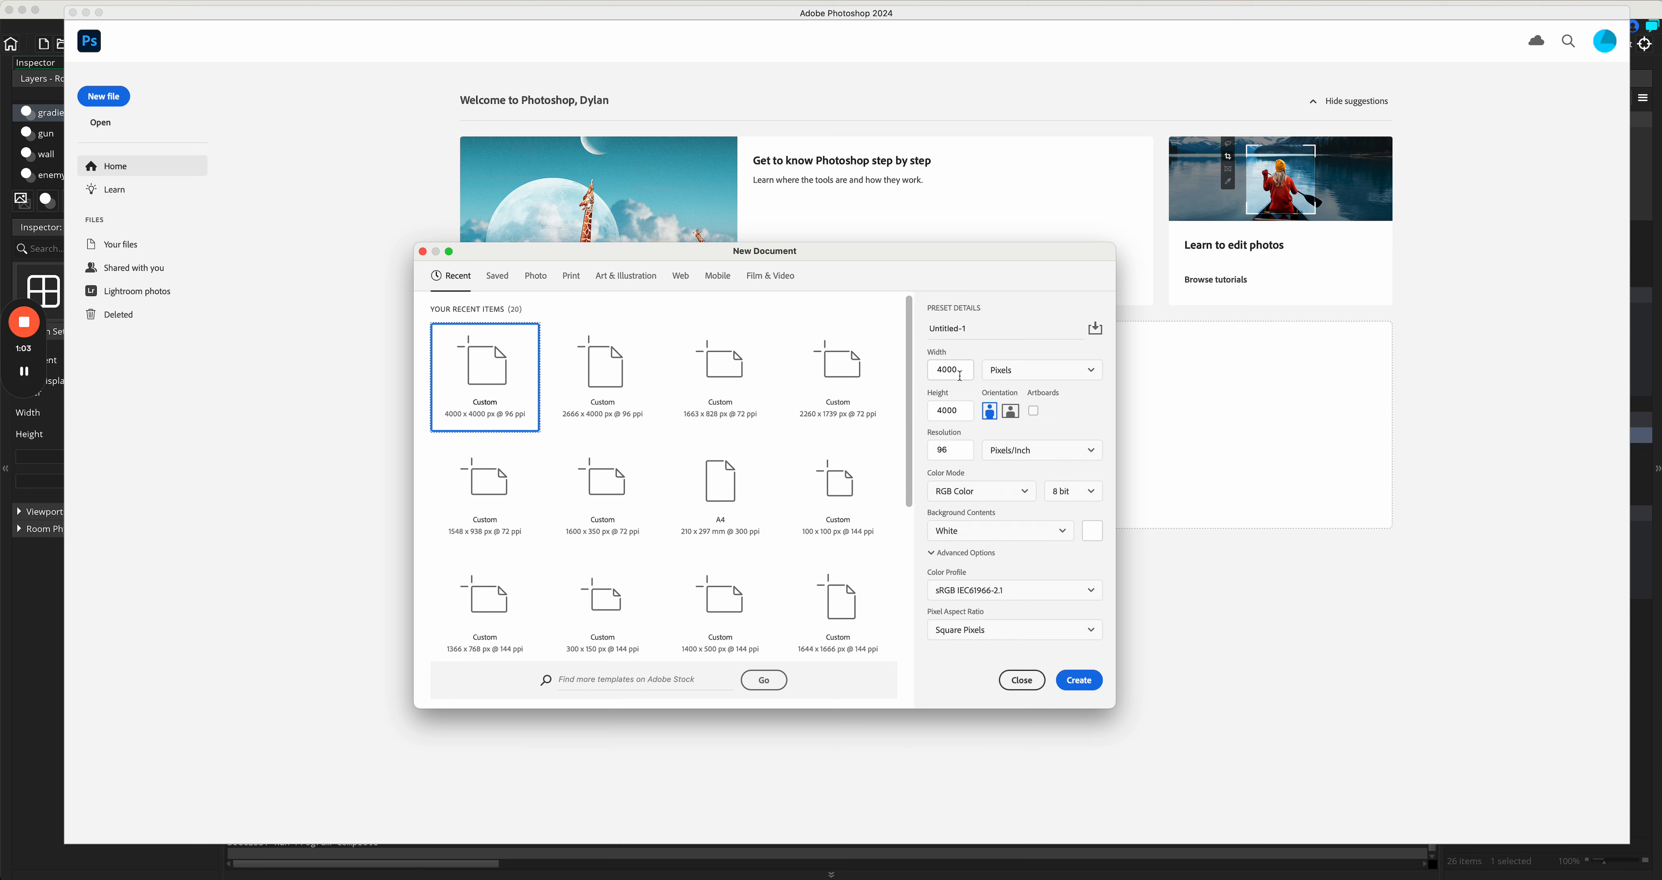
click(1084, 691)
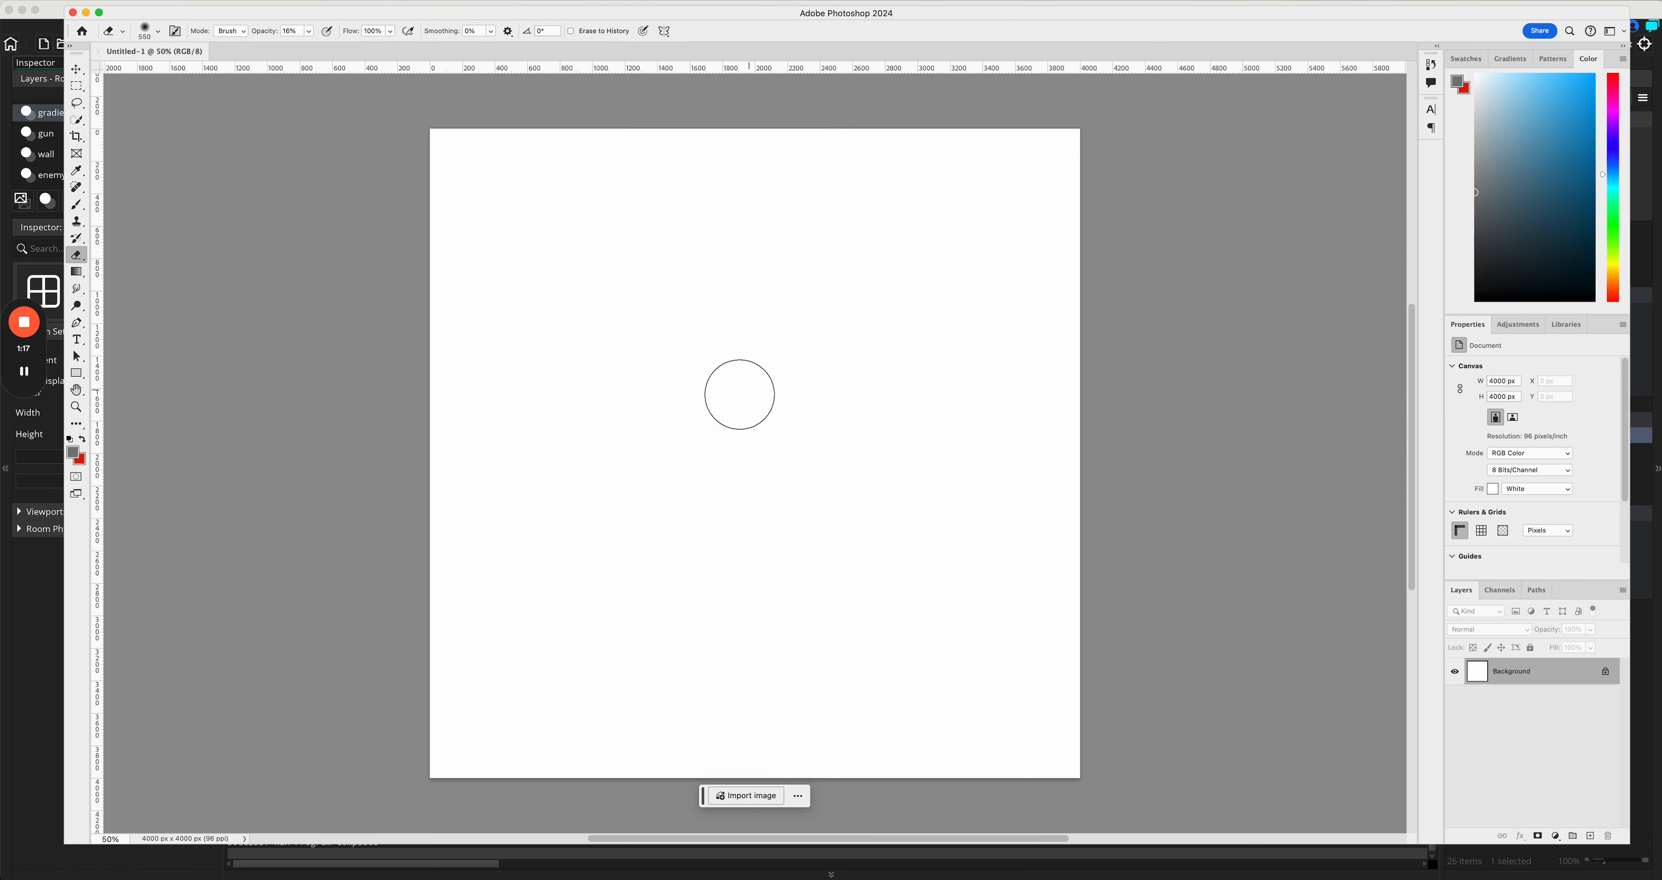
Step: Set up the Gradient tool with the basic black-and-white preset, radial style and Reverse enabled
click(74, 273)
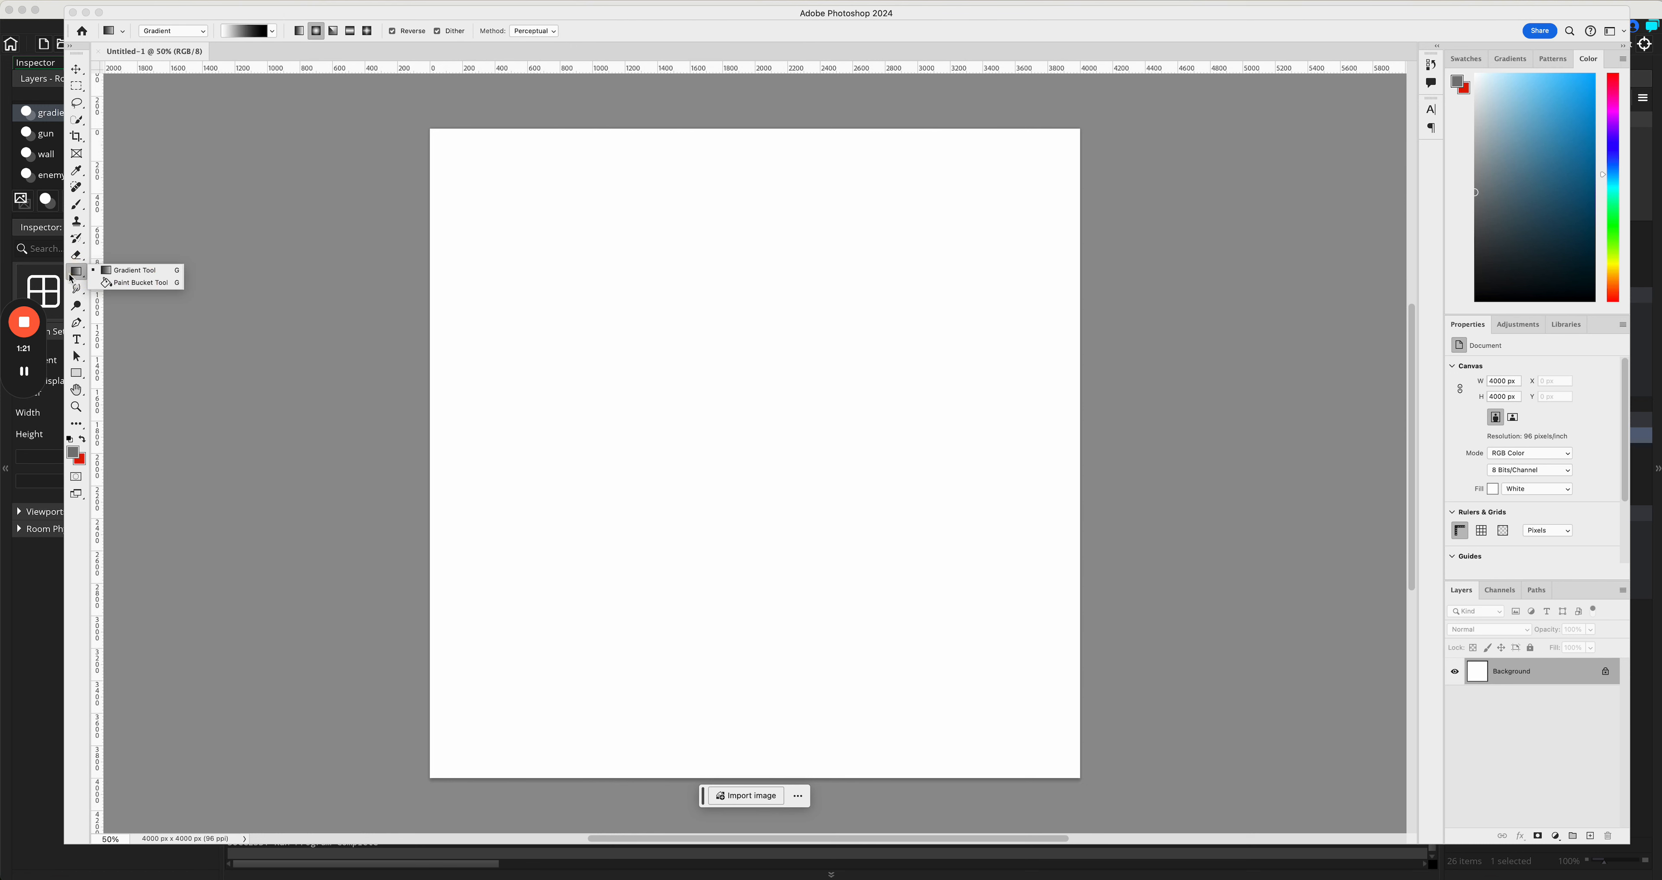
click(322, 34)
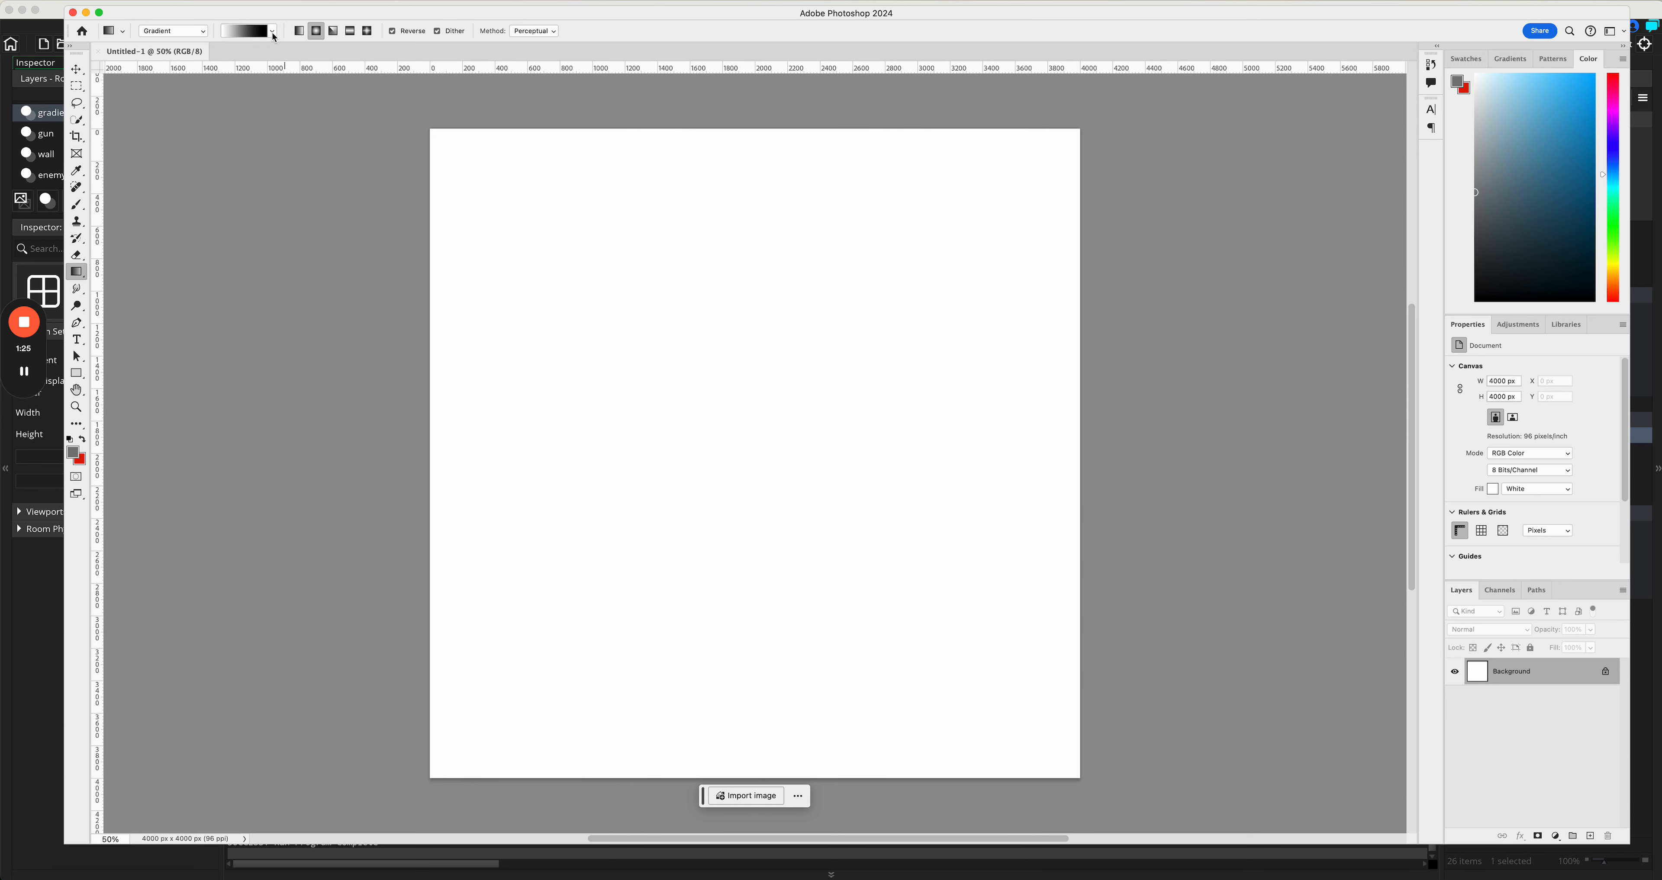
click(272, 31)
click(236, 75)
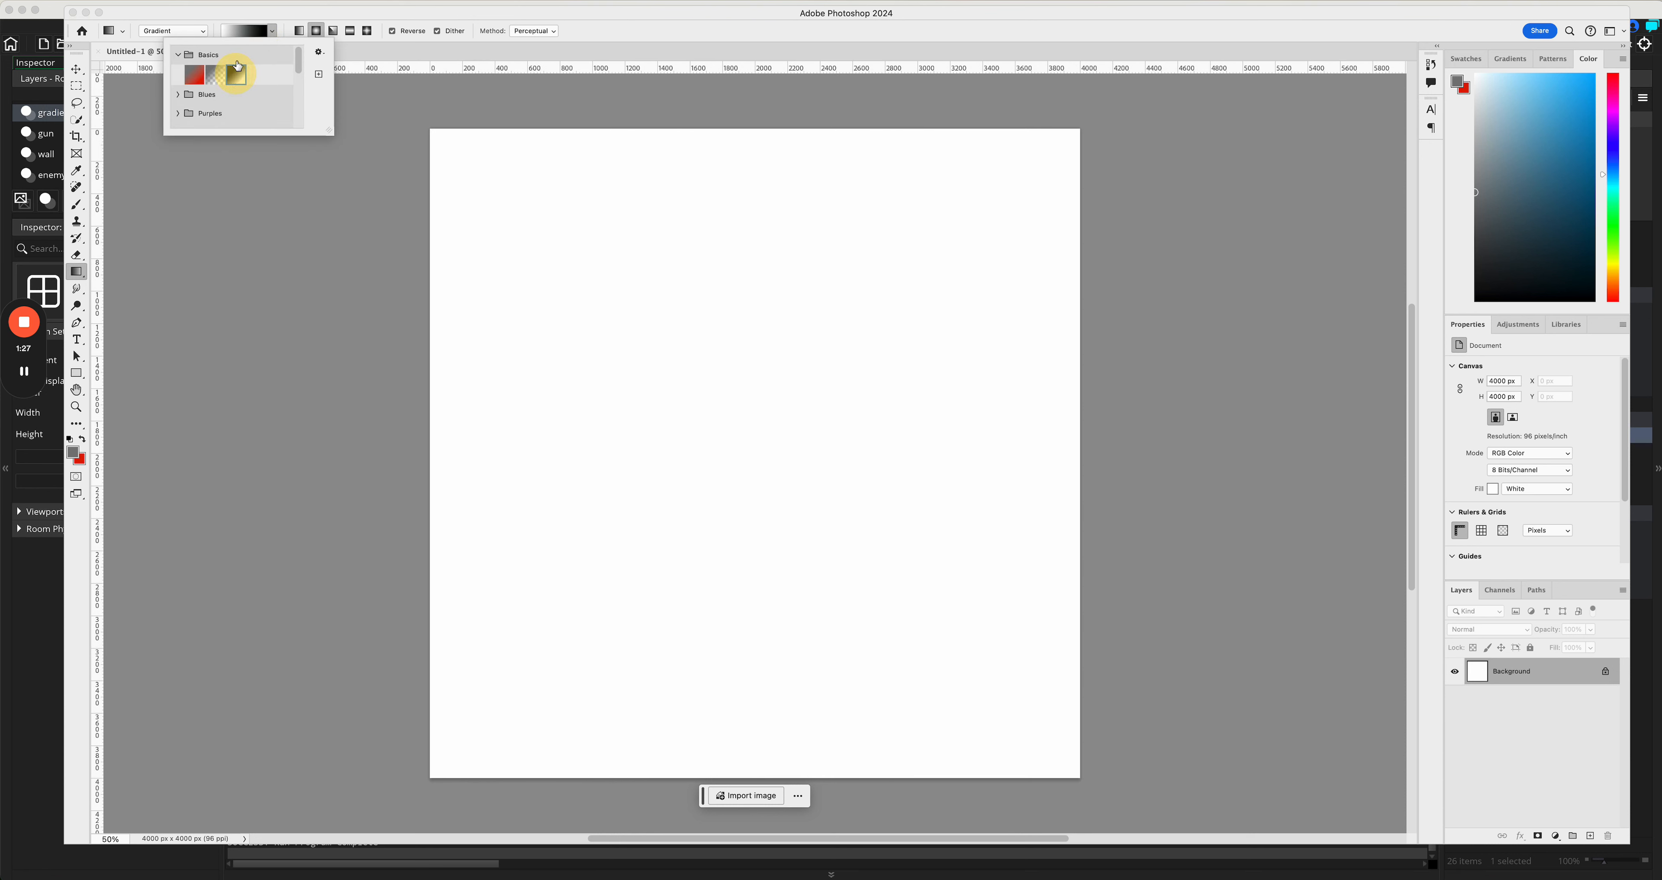
click(314, 23)
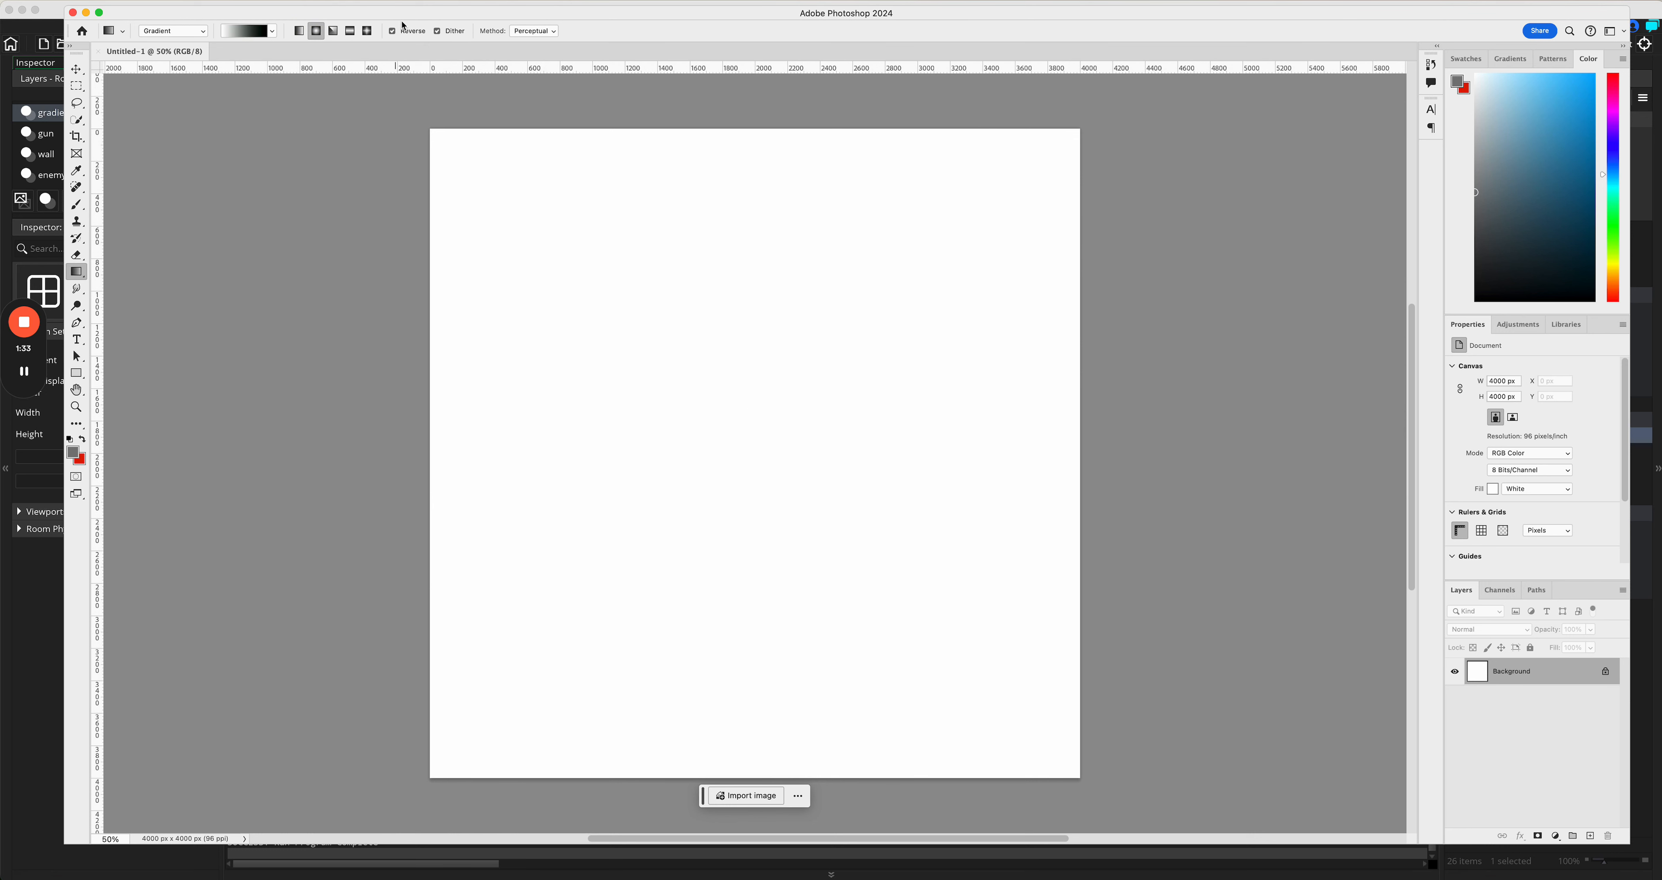
click(394, 31)
click(394, 31)
Step: Draw a radial gradient of about 21% scale from the canvas centre with its midpoint shifted outward, and hide the Background layer
scroll(759, 429, down, 1)
click(759, 428)
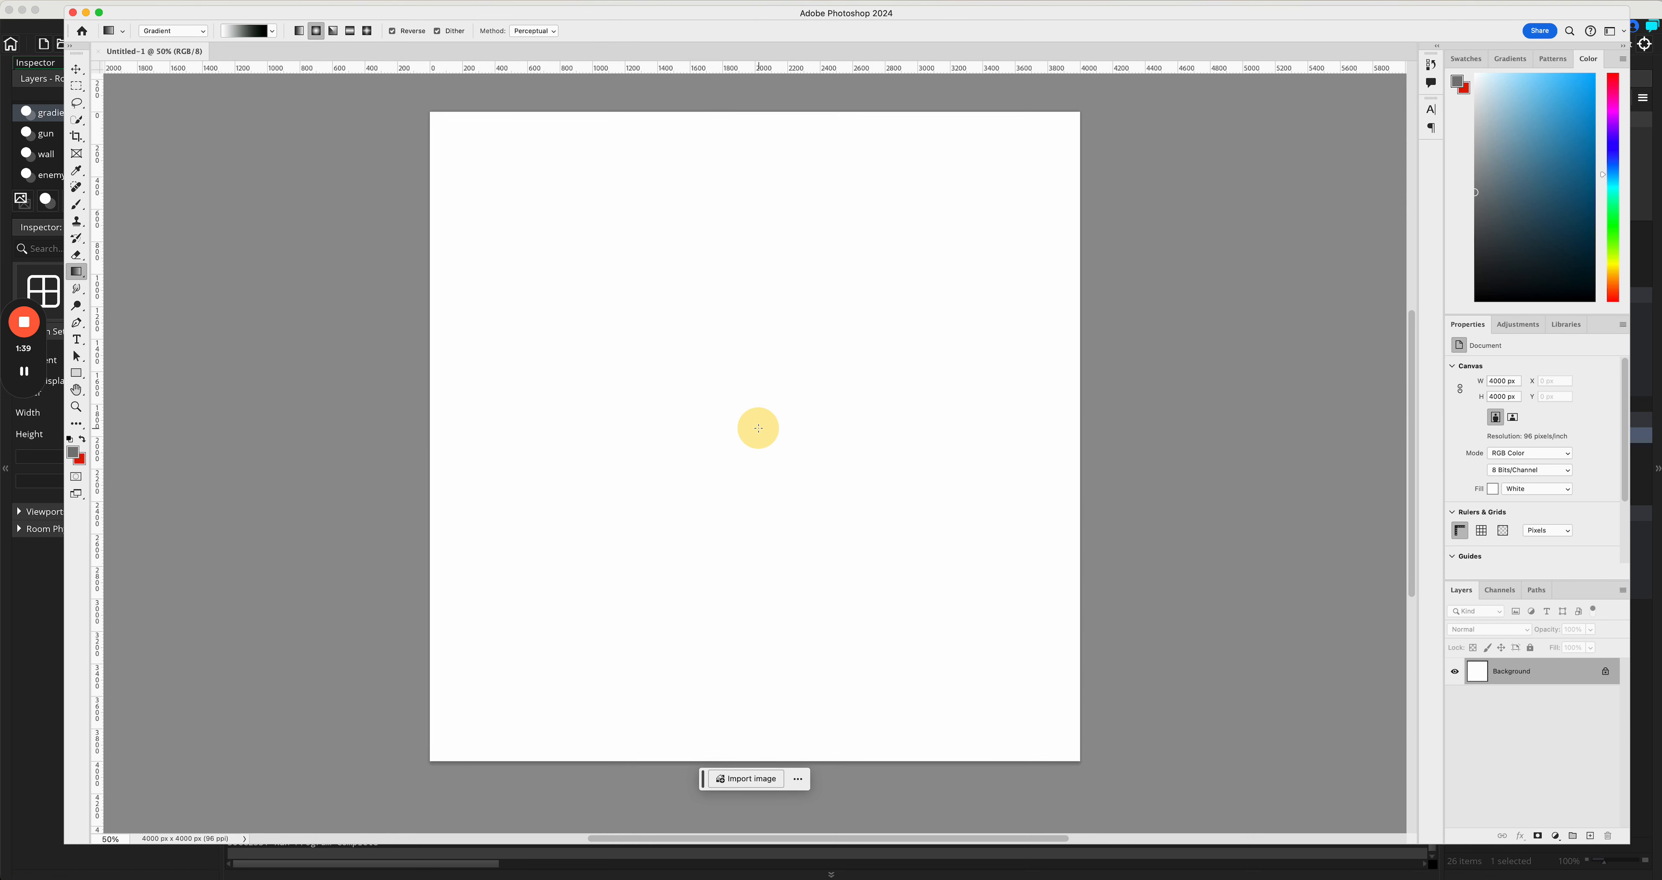
drag(758, 428, 845, 514)
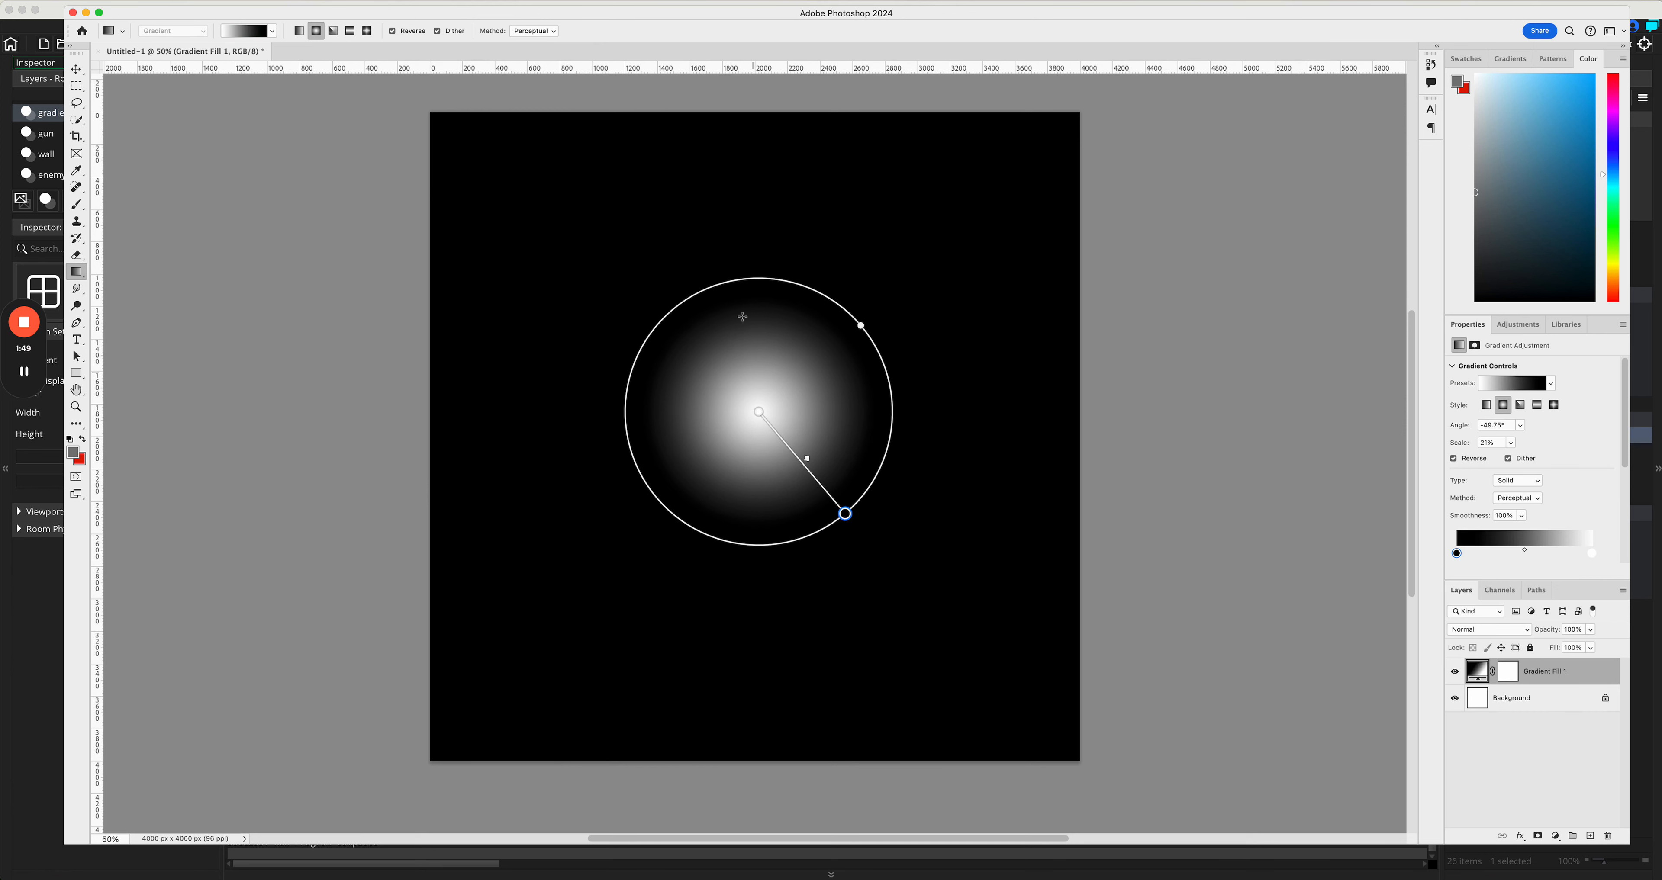
mouse_move(806, 458)
mouse_down()
mouse_move(814, 439)
mouse_move(771, 406)
mouse_move(858, 505)
mouse_move(816, 443)
mouse_move(837, 474)
mouse_up()
click(1454, 700)
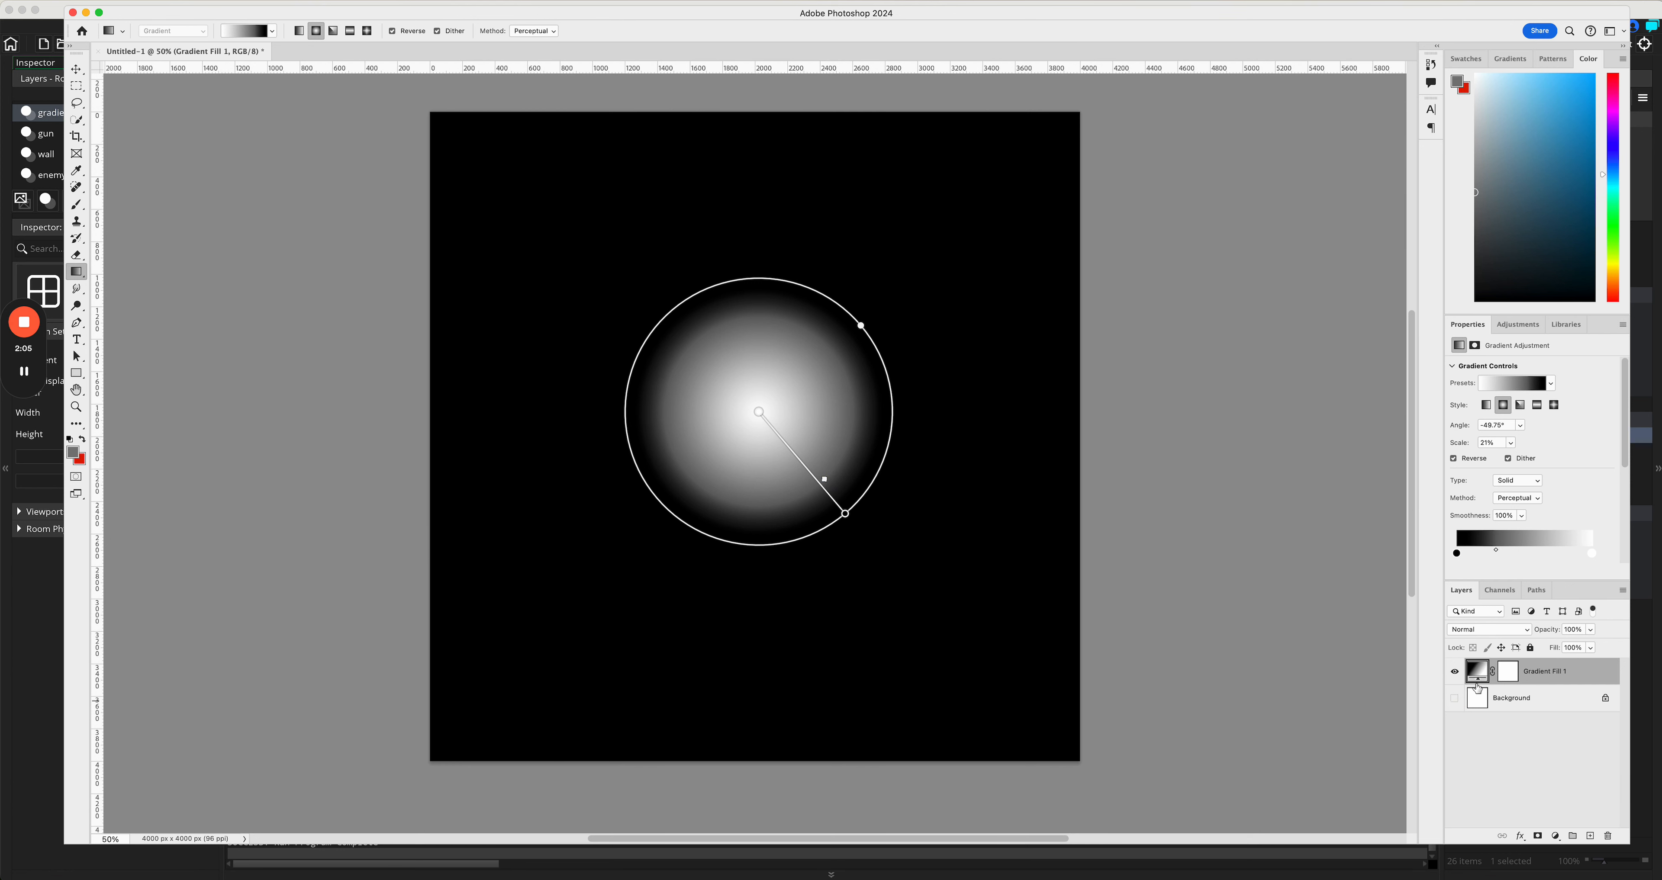
Step: Choose the Eraser tool with the Hard Round brush at a size of 111 px
click(77, 255)
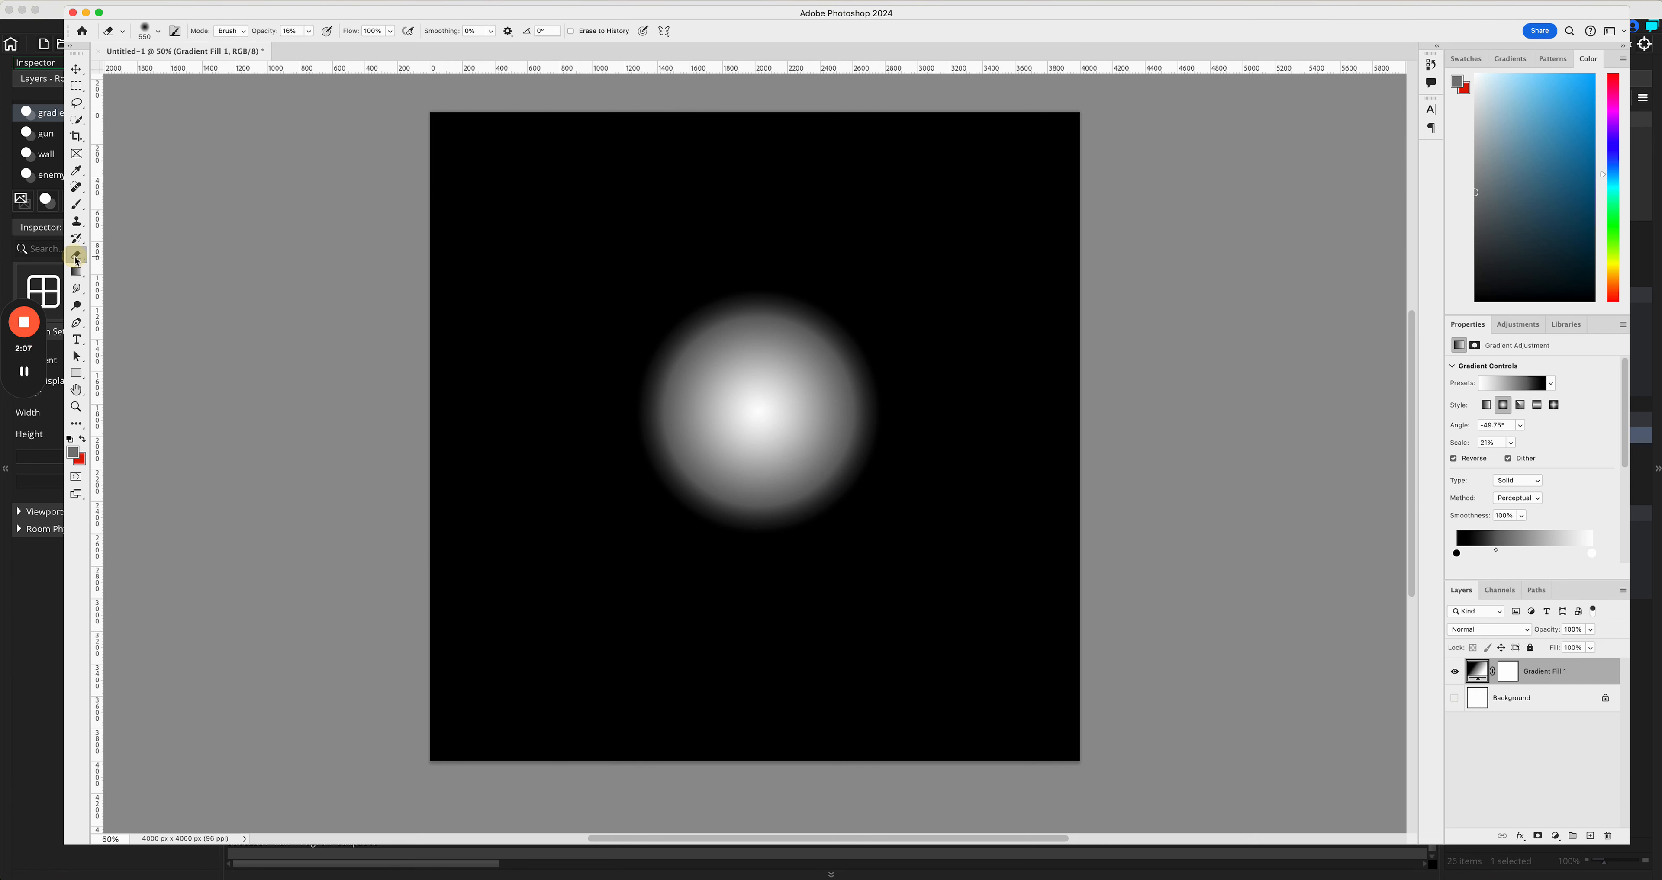
click(158, 30)
click(146, 201)
scroll(169, 214, down, 2)
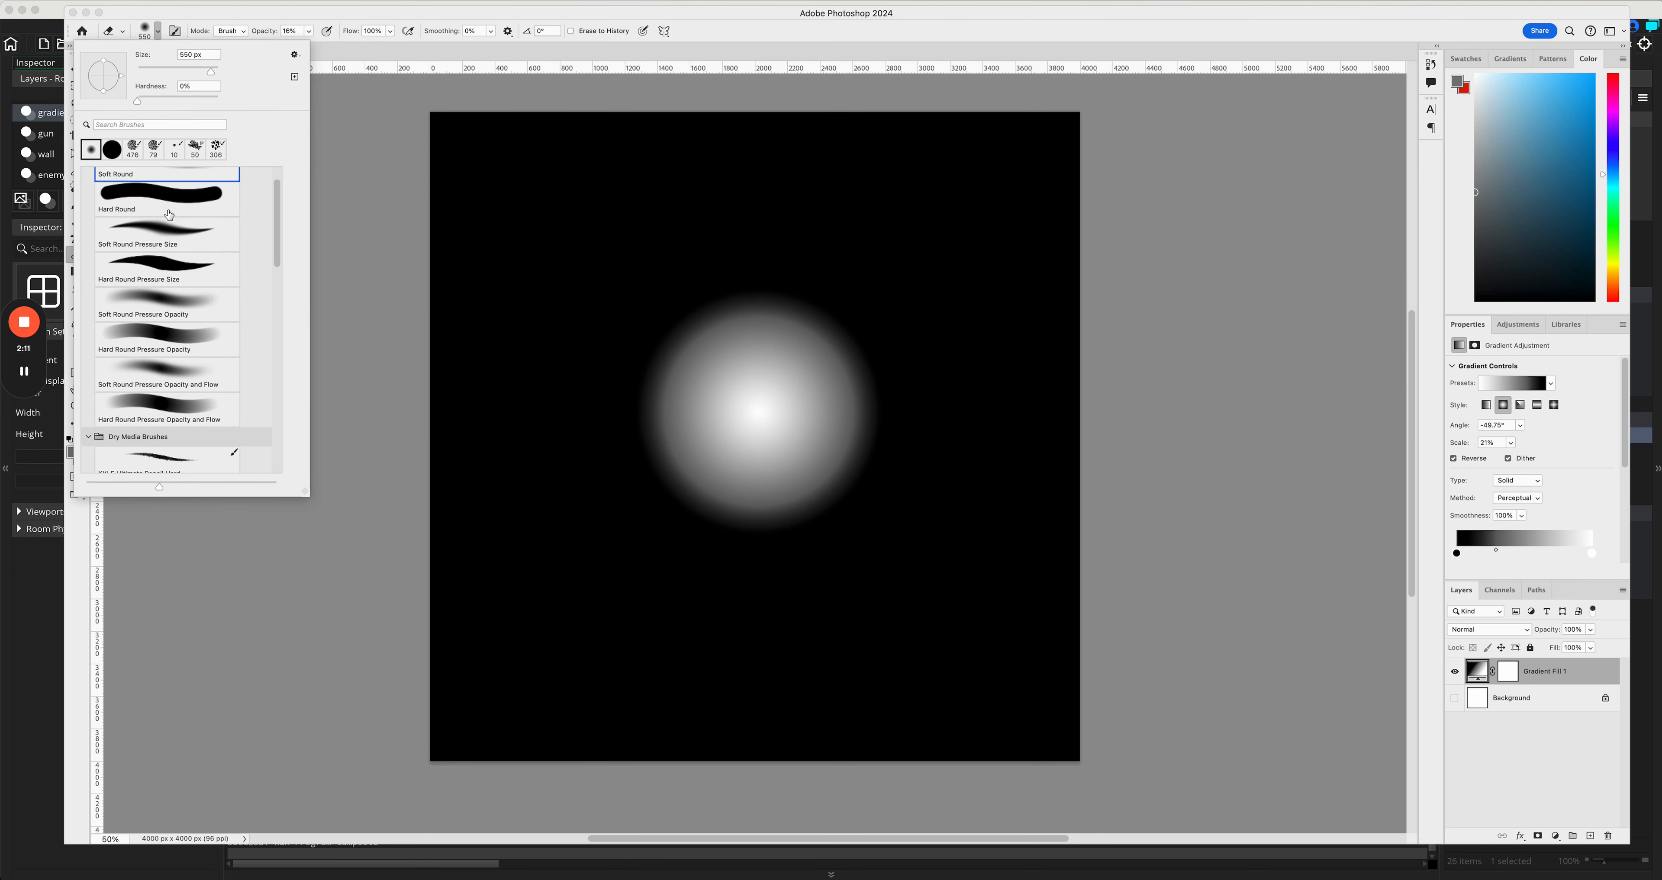
scroll(169, 214, up, 2)
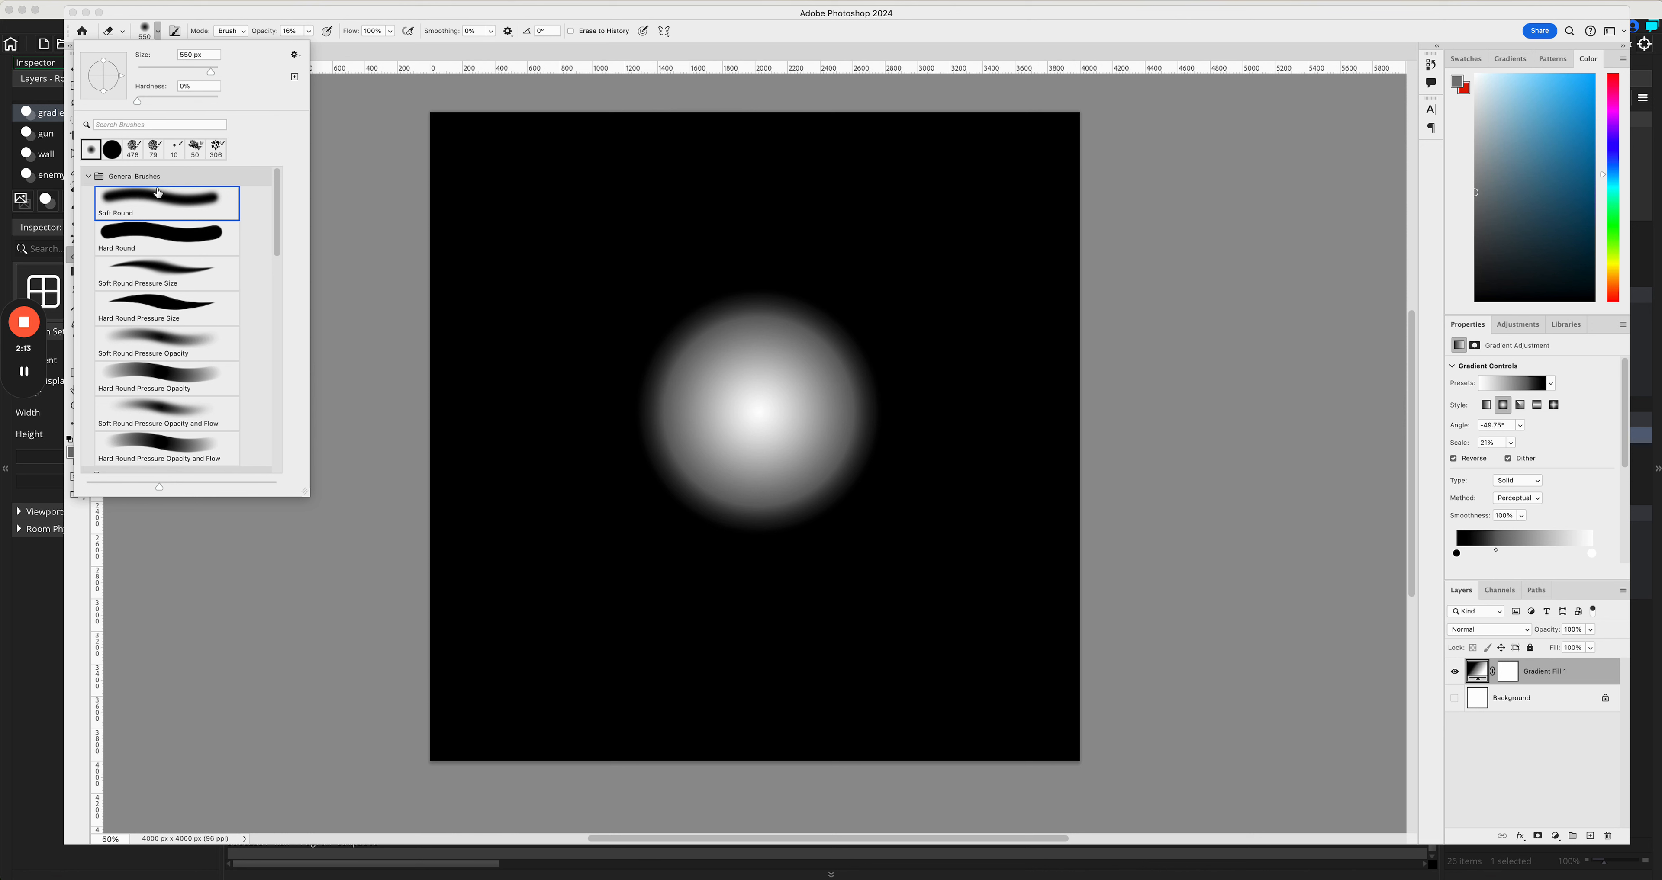
click(187, 54)
click(168, 234)
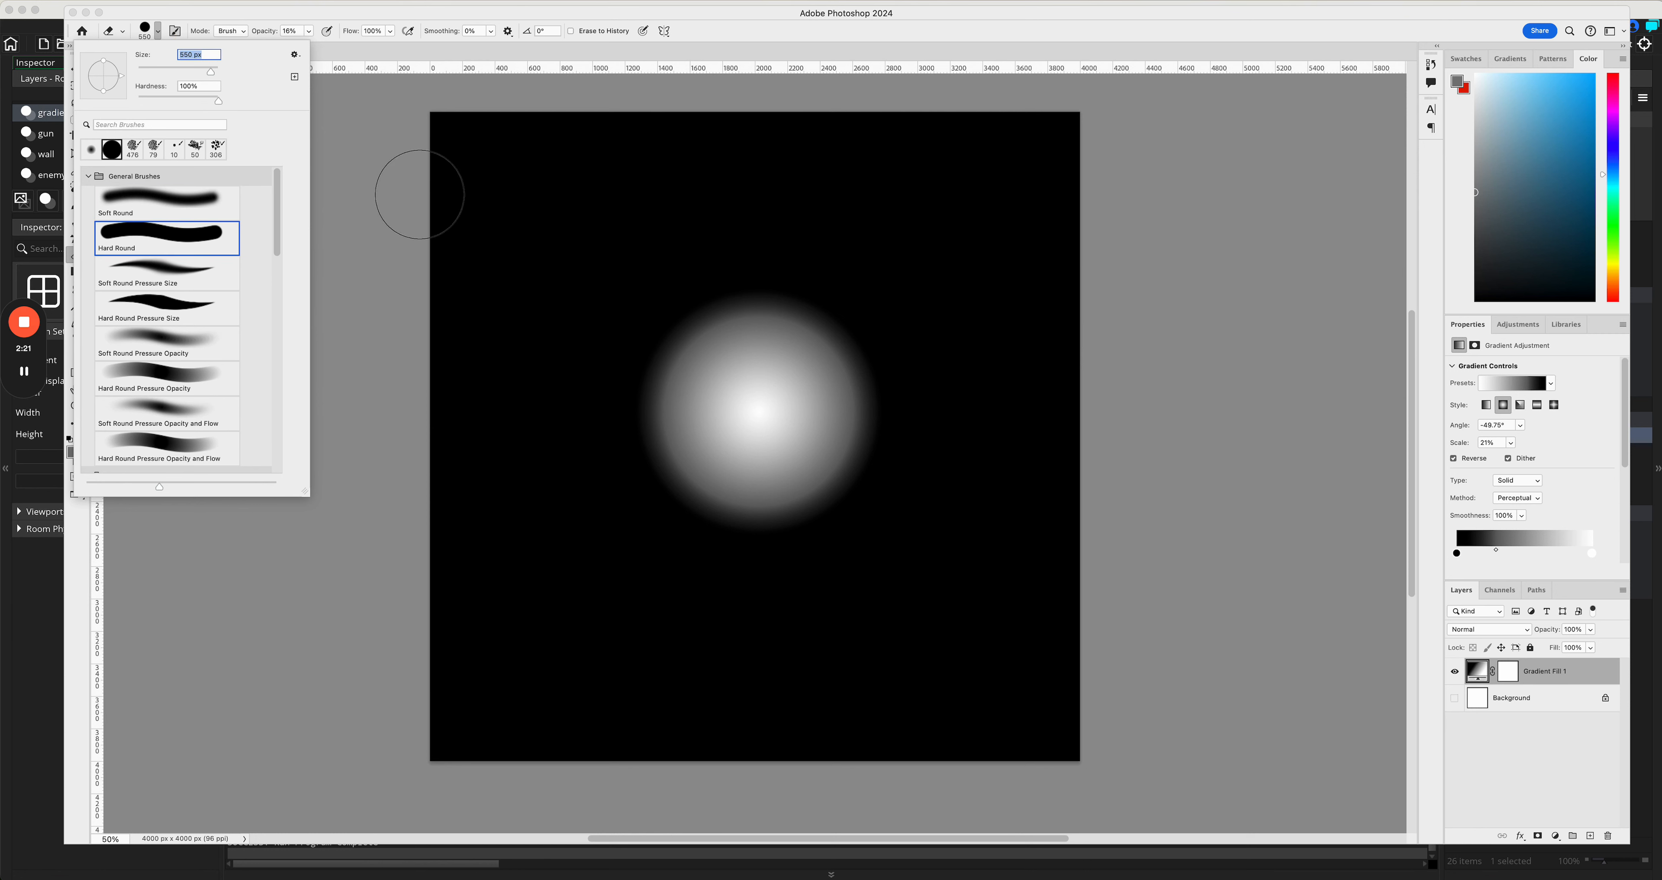
drag(210, 73, 181, 76)
click(181, 73)
Step: Rasterize the gradient fill layer and dab the eraser at the centre of the white glow
click(759, 413)
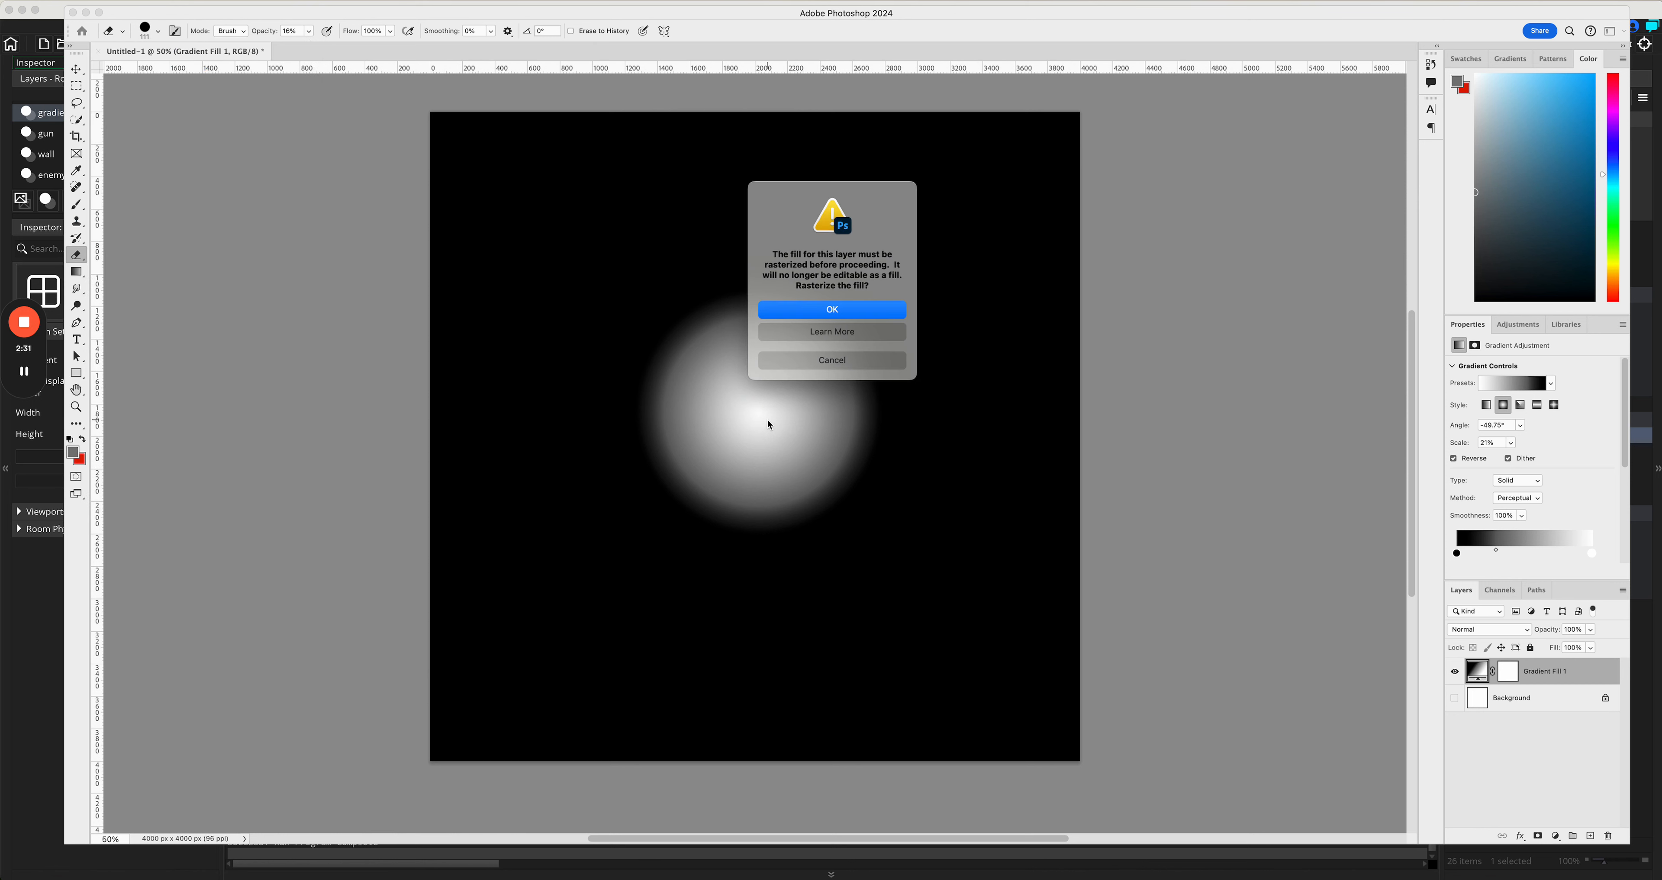
click(839, 312)
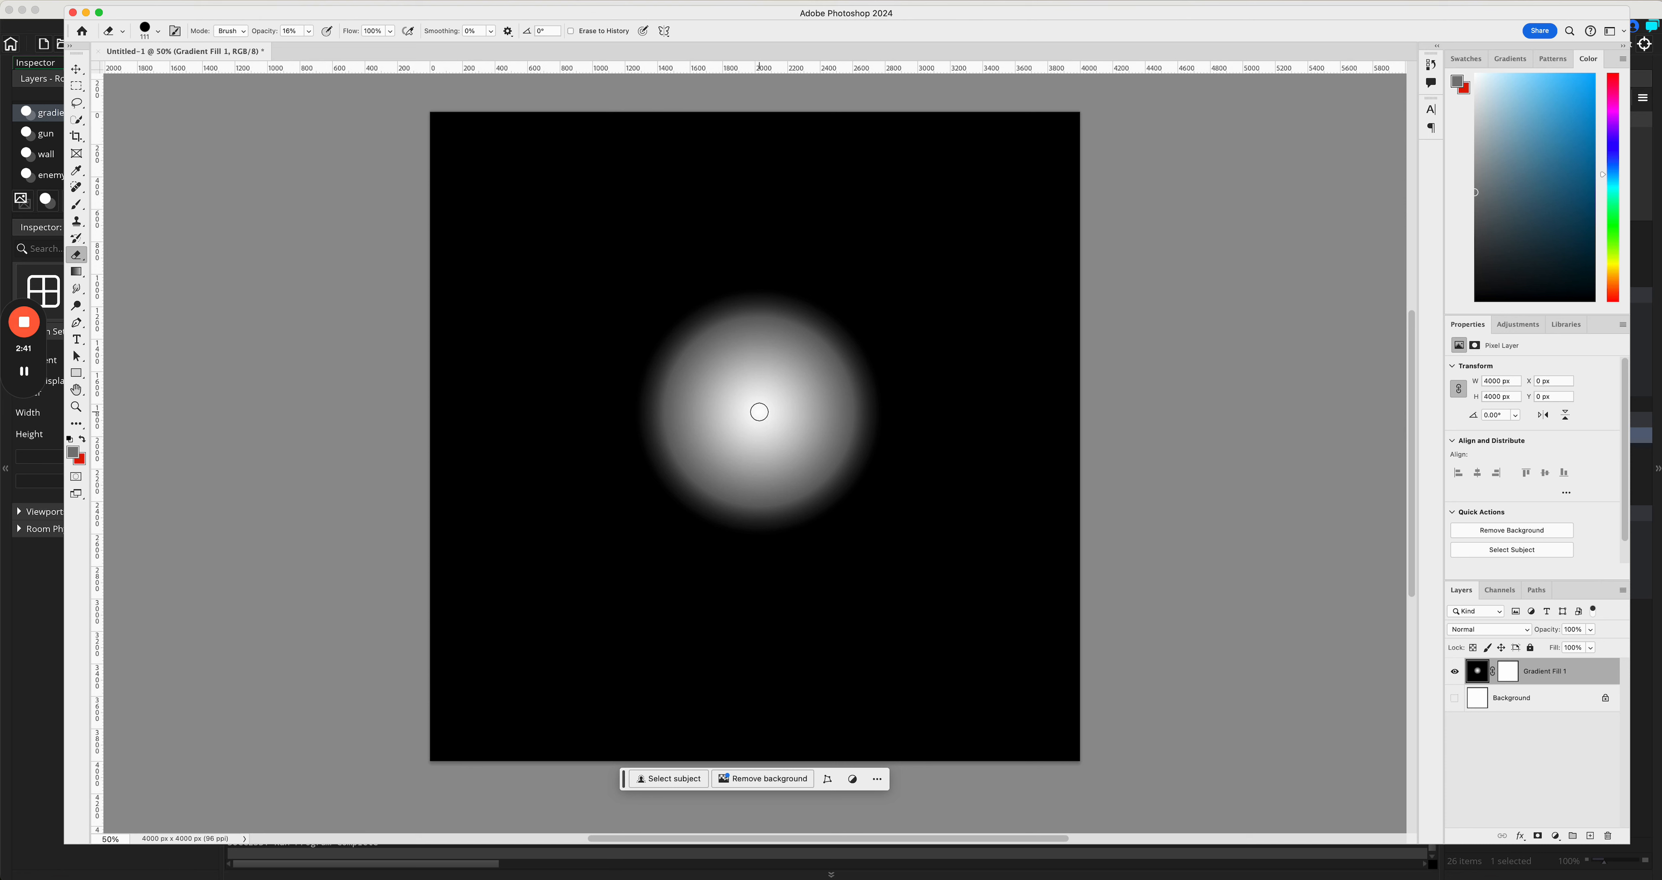
click(759, 412)
Step: Switch the Eraser to the Soft Round brush for working on the glow up close
click(76, 406)
drag(750, 405, 791, 471)
click(869, 471)
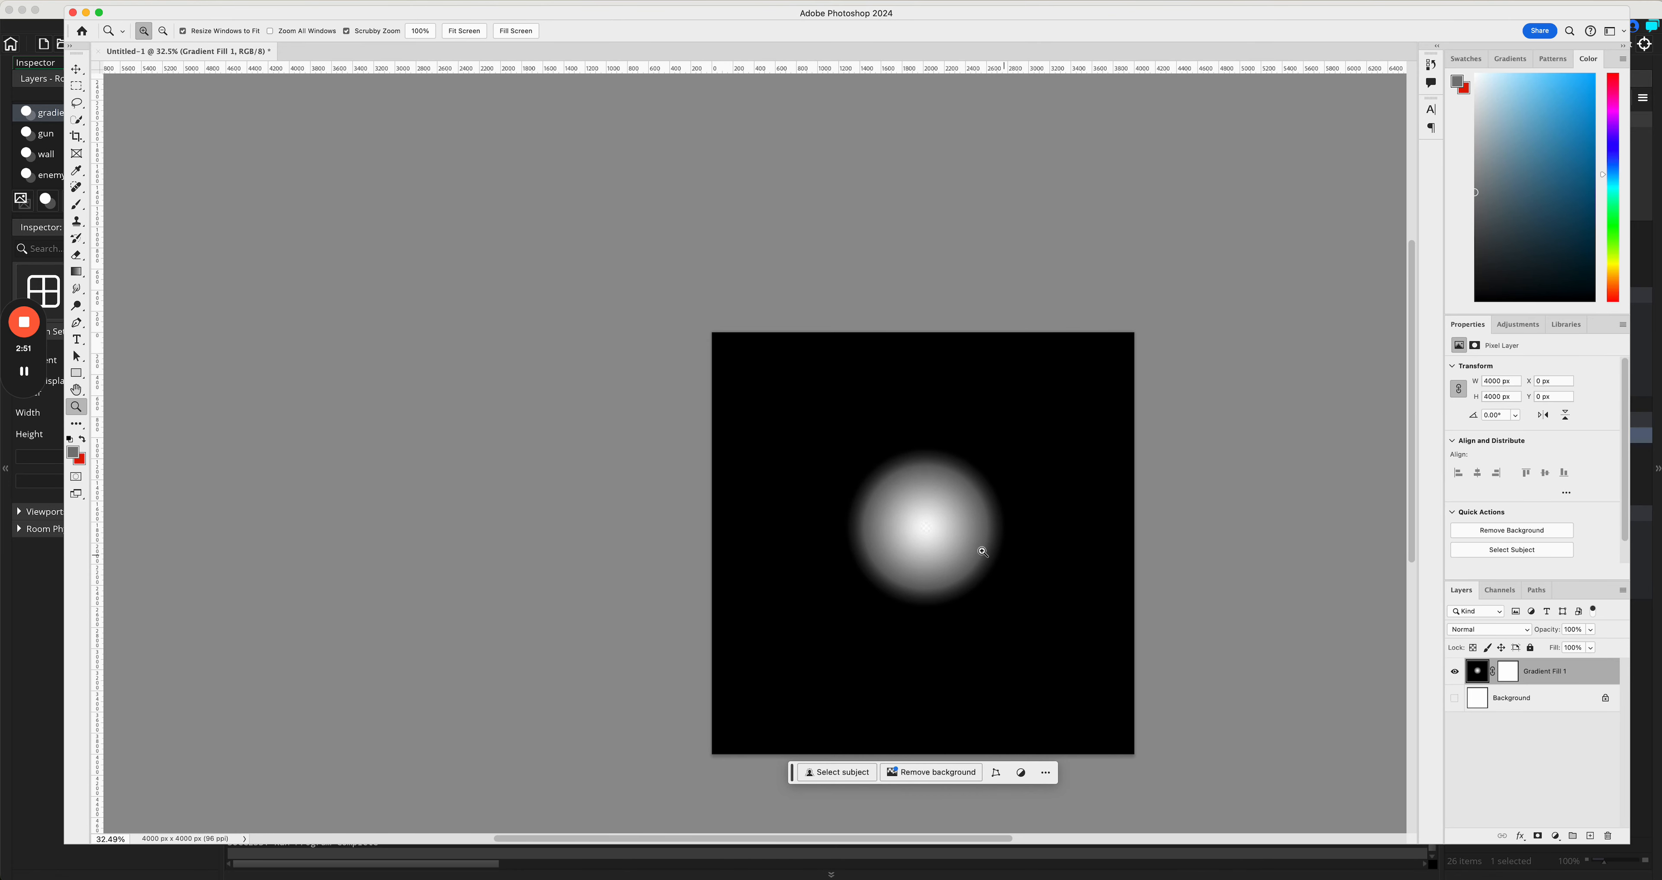
mouse_move(964, 543)
mouse_down()
mouse_move(1005, 564)
mouse_move(956, 549)
mouse_up()
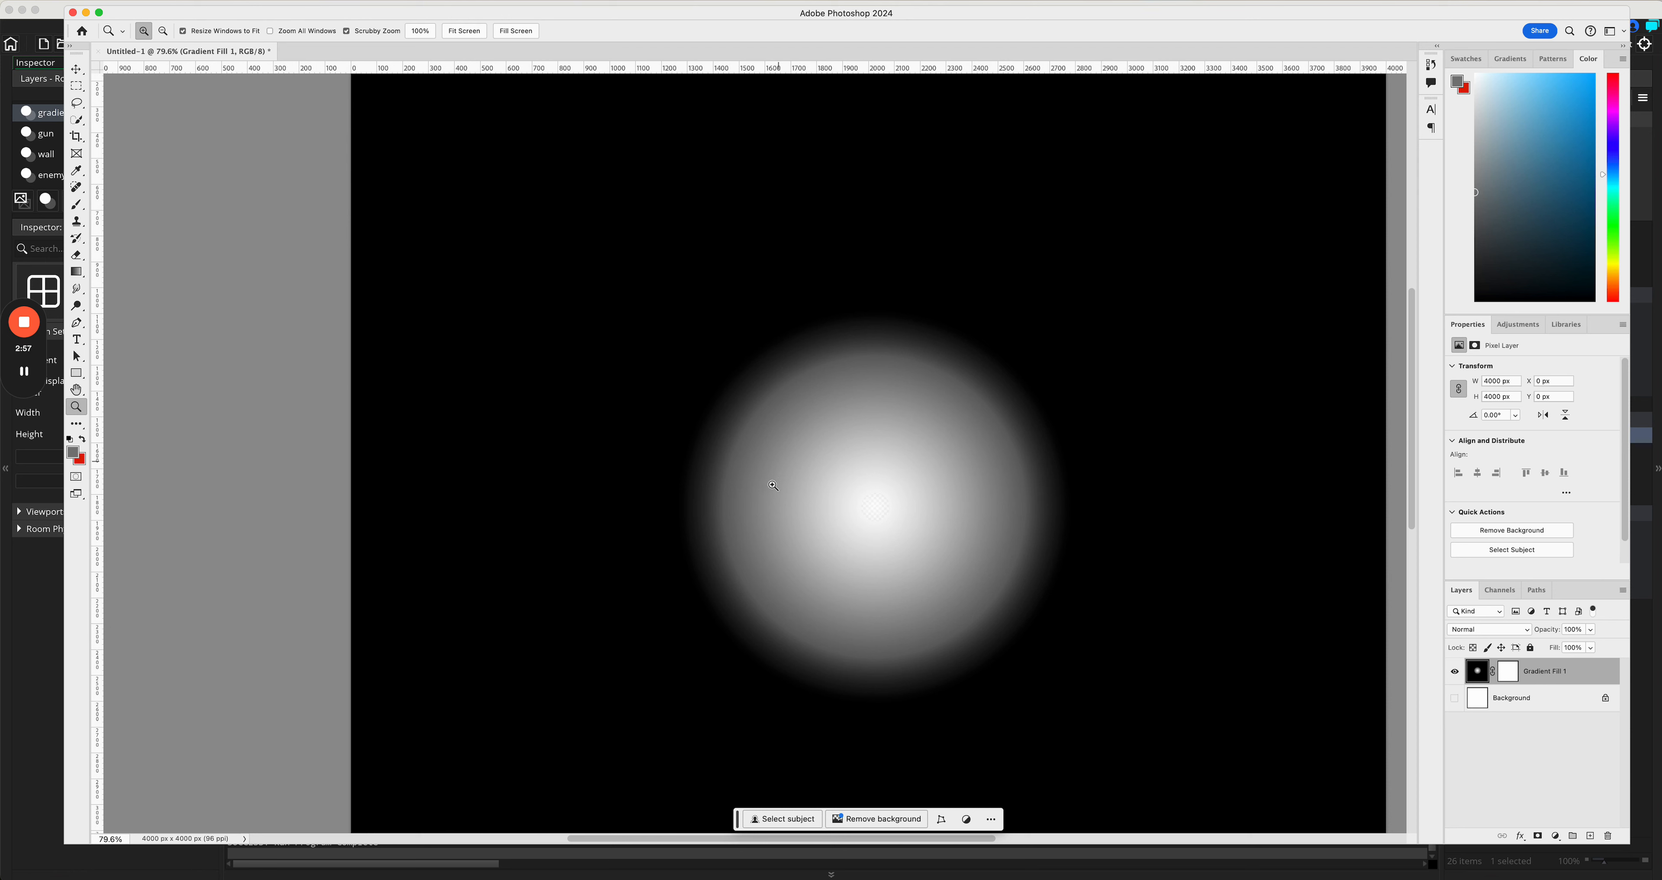
click(77, 271)
click(77, 254)
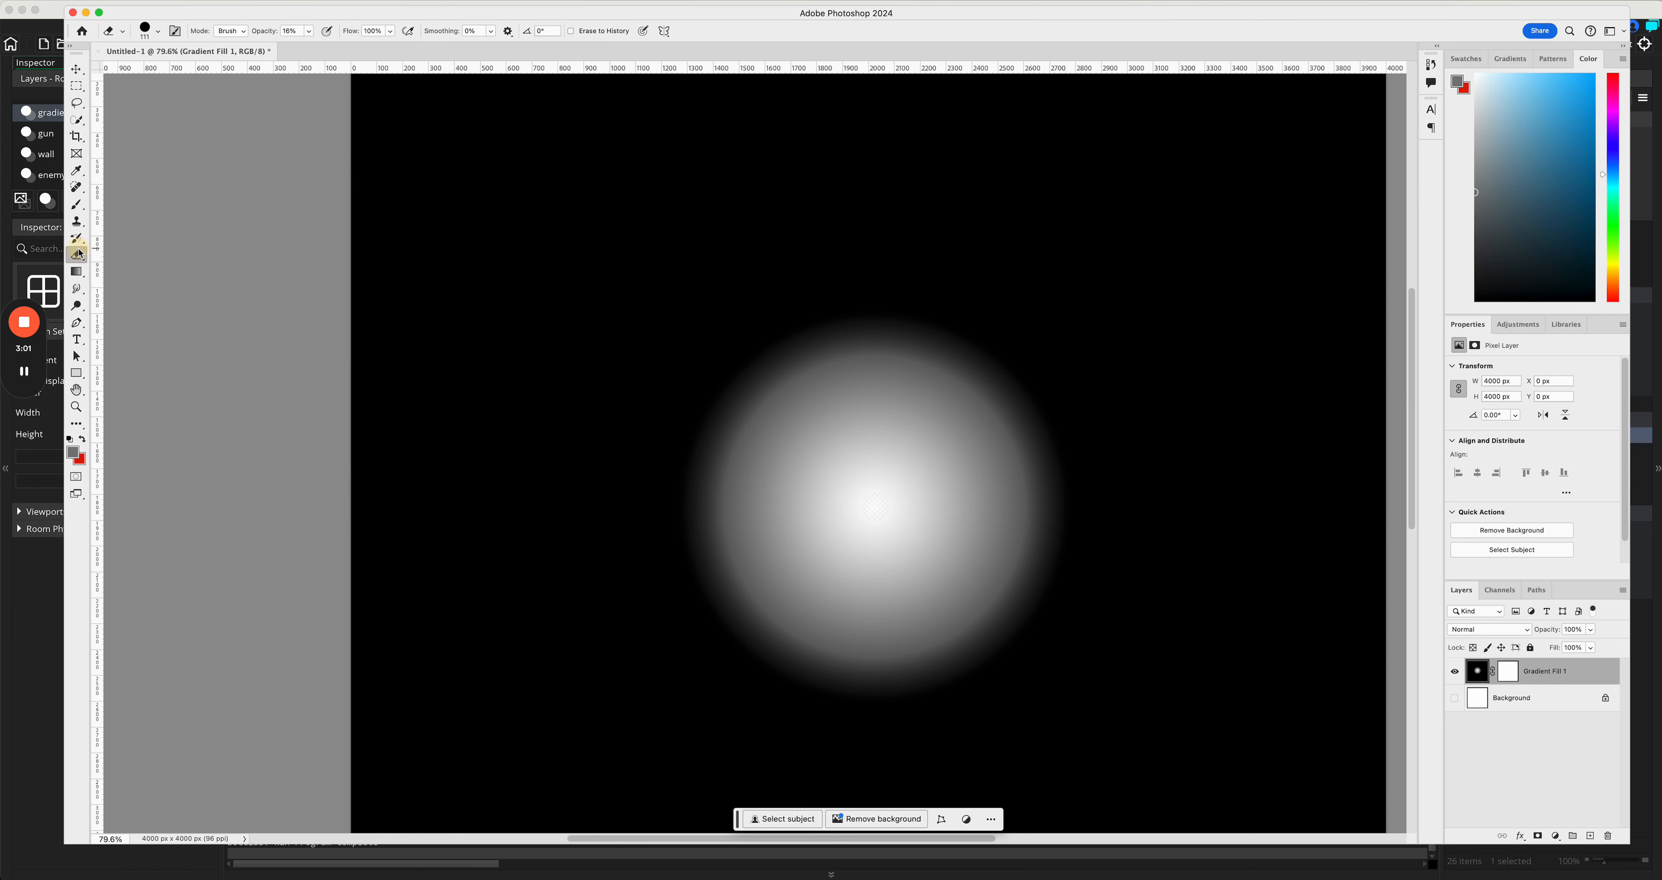
click(159, 31)
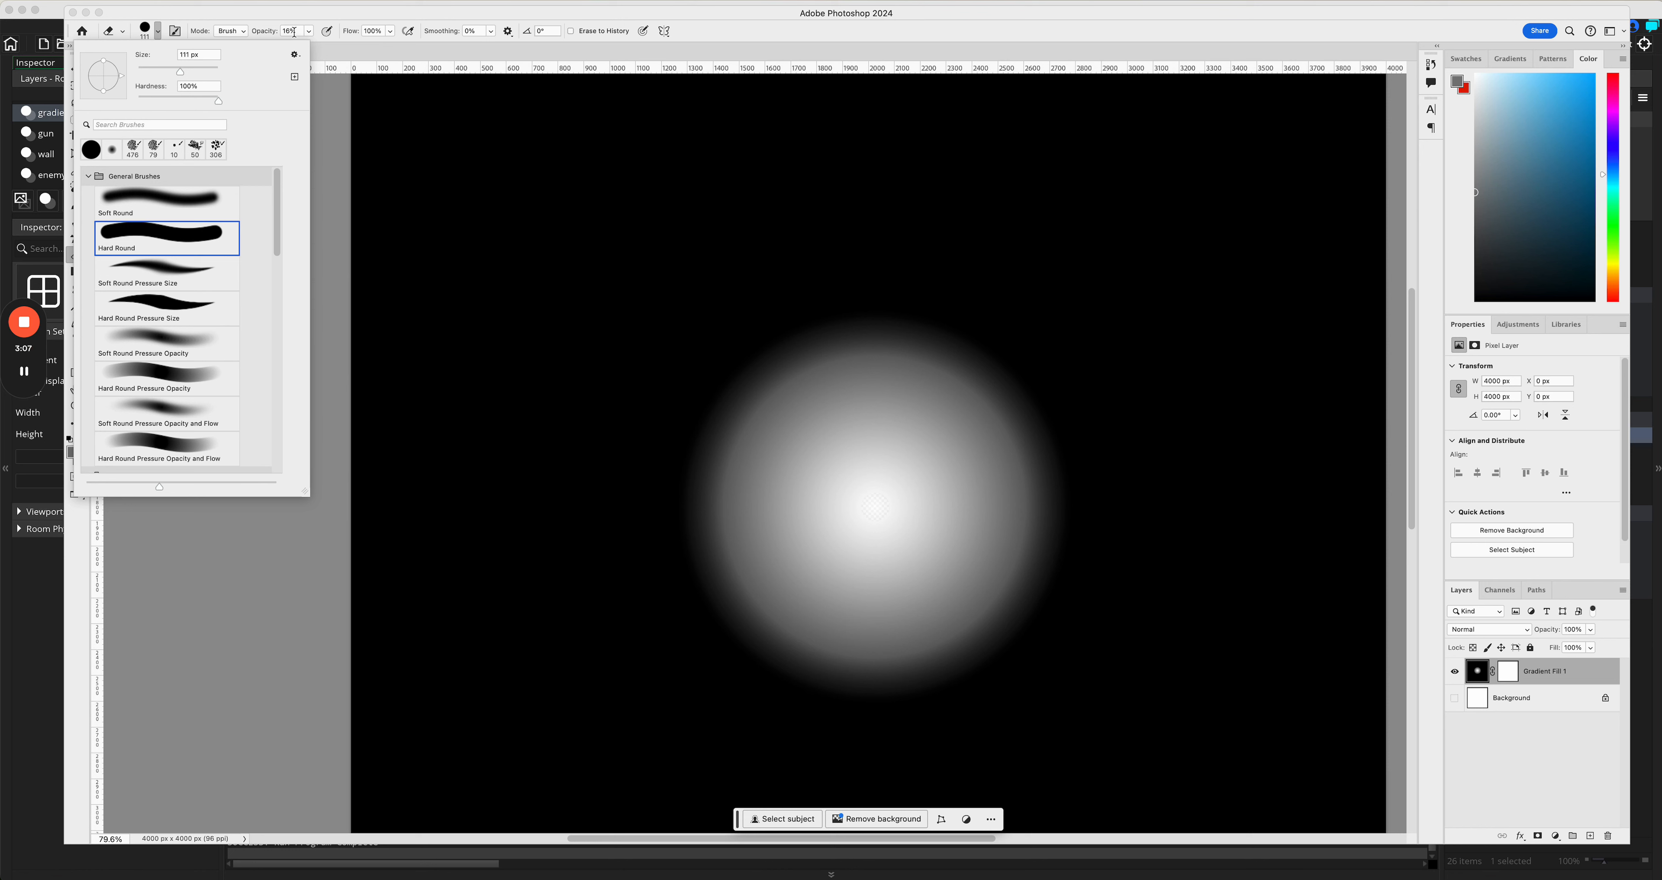
click(187, 192)
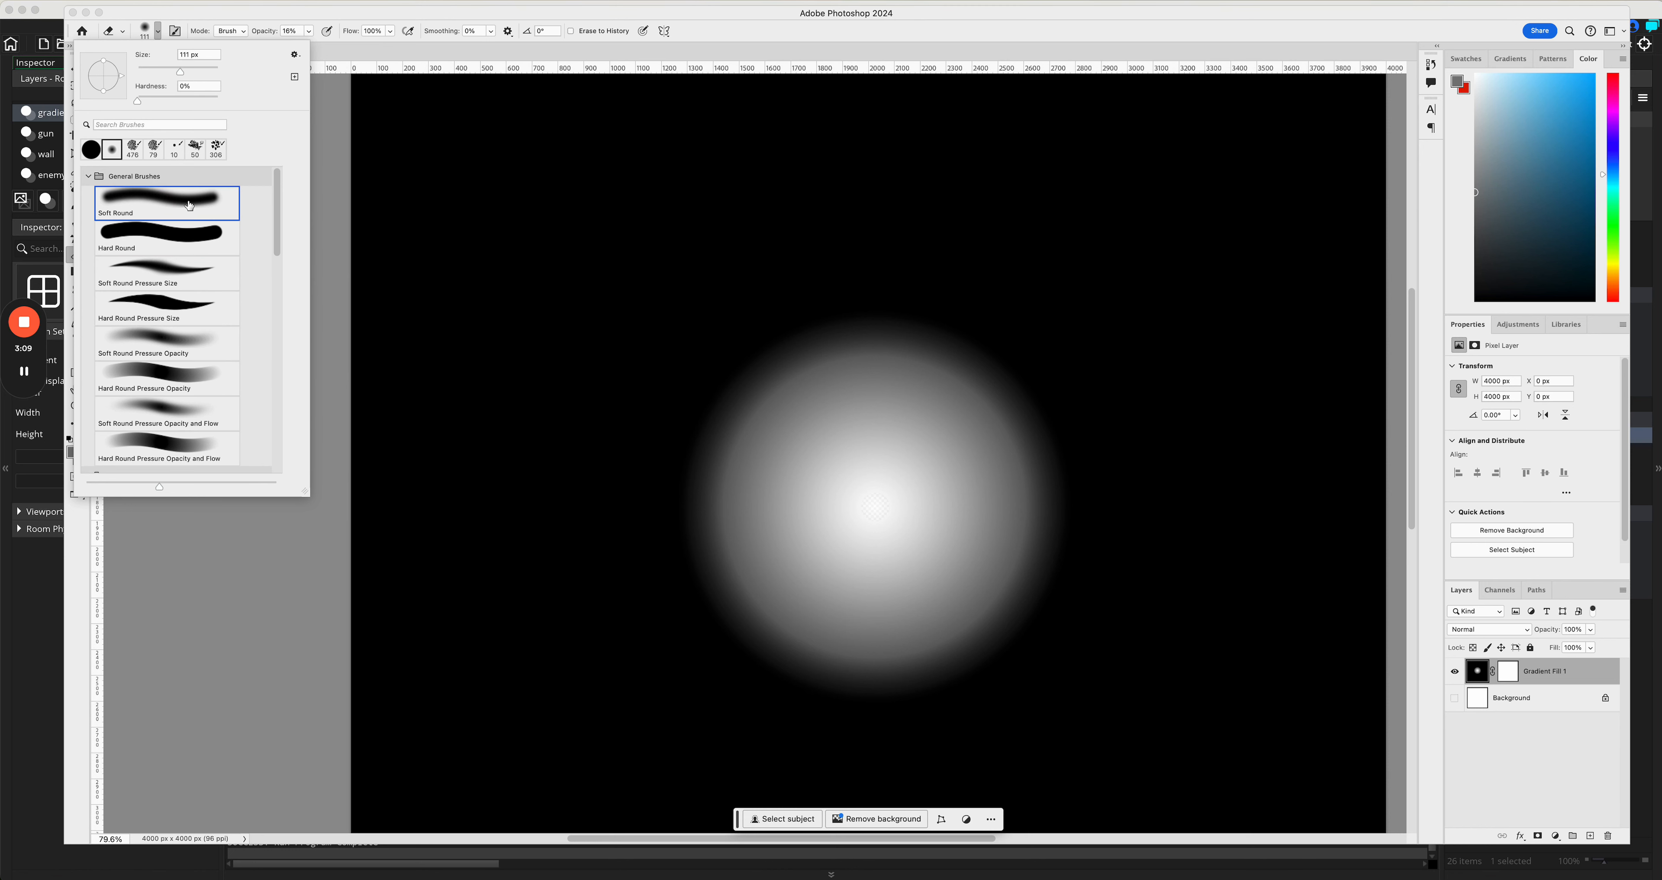
Step: Set the eraser size to 550 px and softly erase the centre of the glow
click(183, 75)
drag(183, 75, 203, 76)
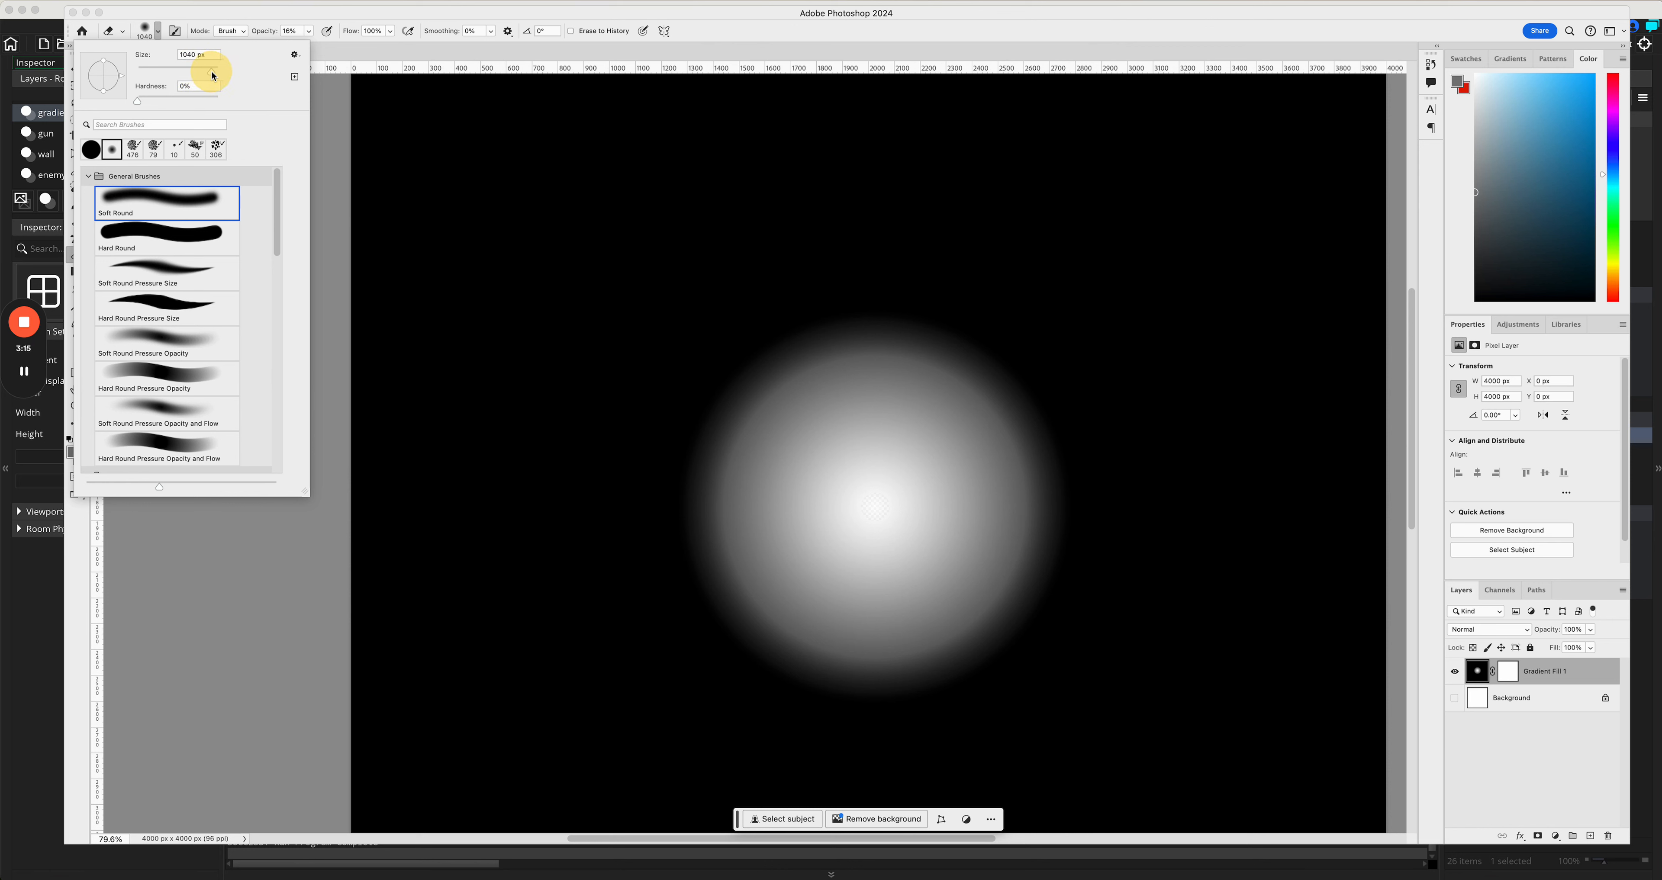
click(185, 55)
text(550)
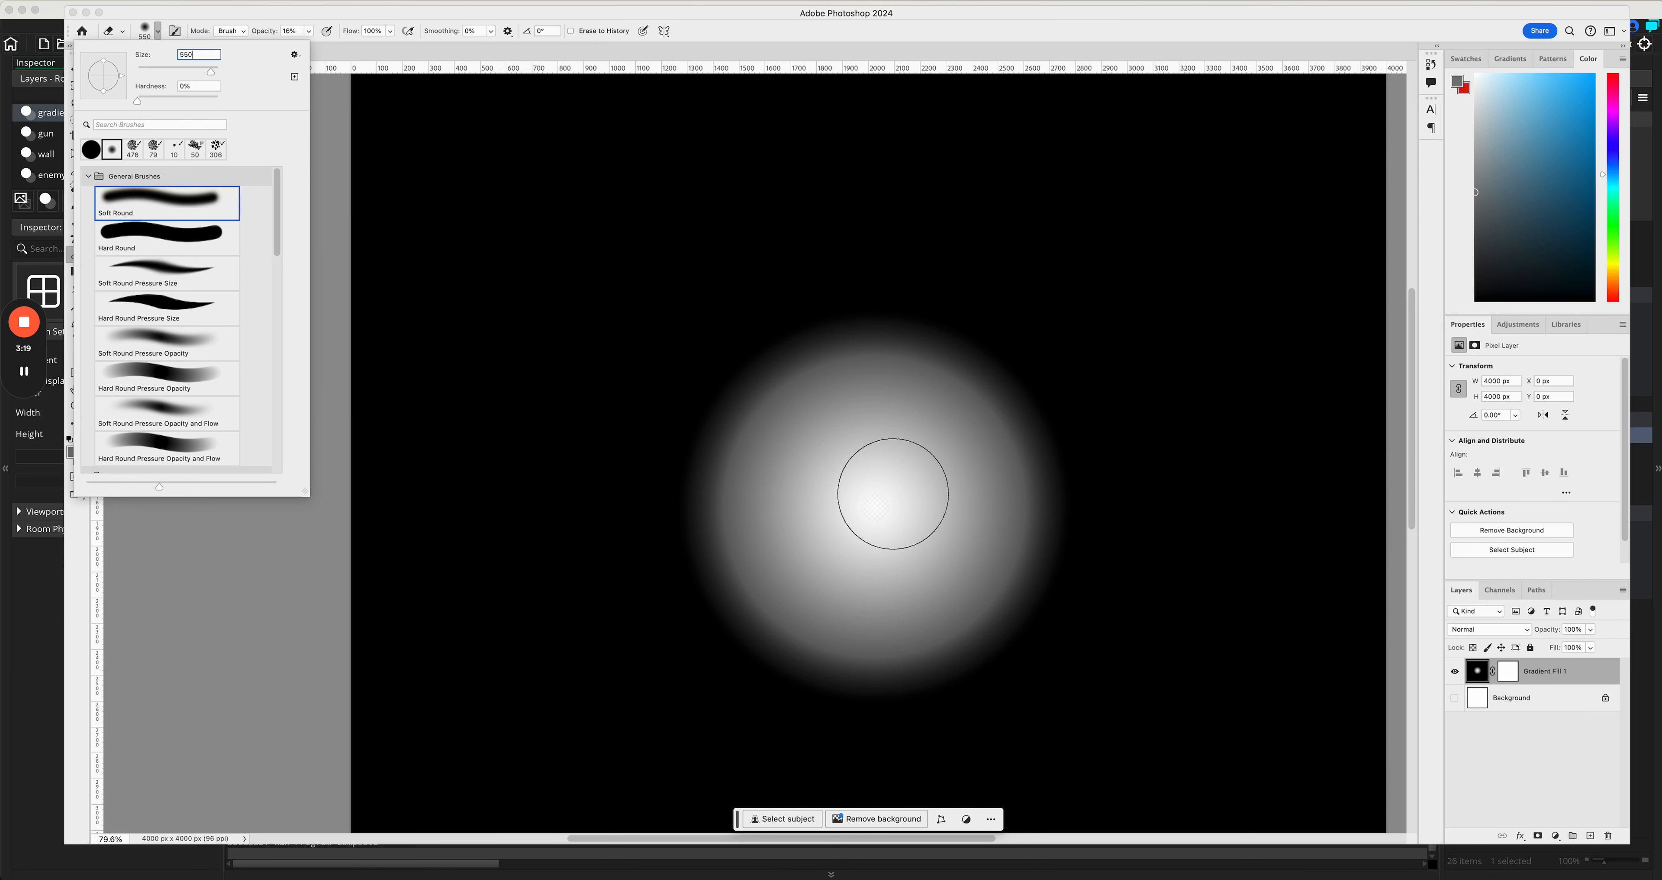
click(874, 504)
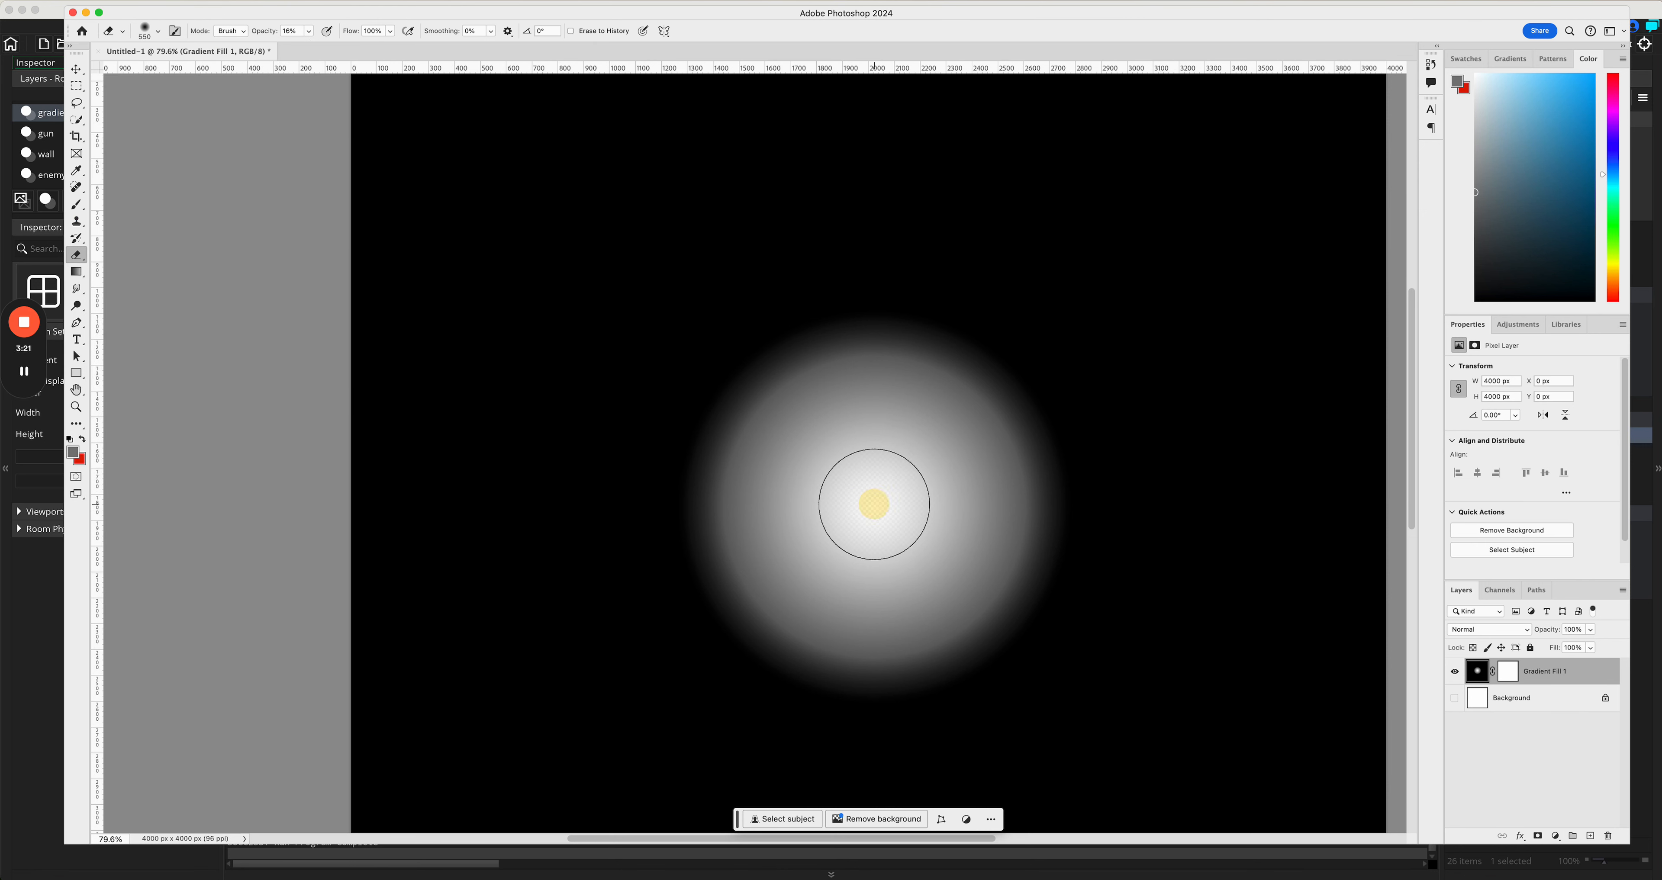
click(874, 504)
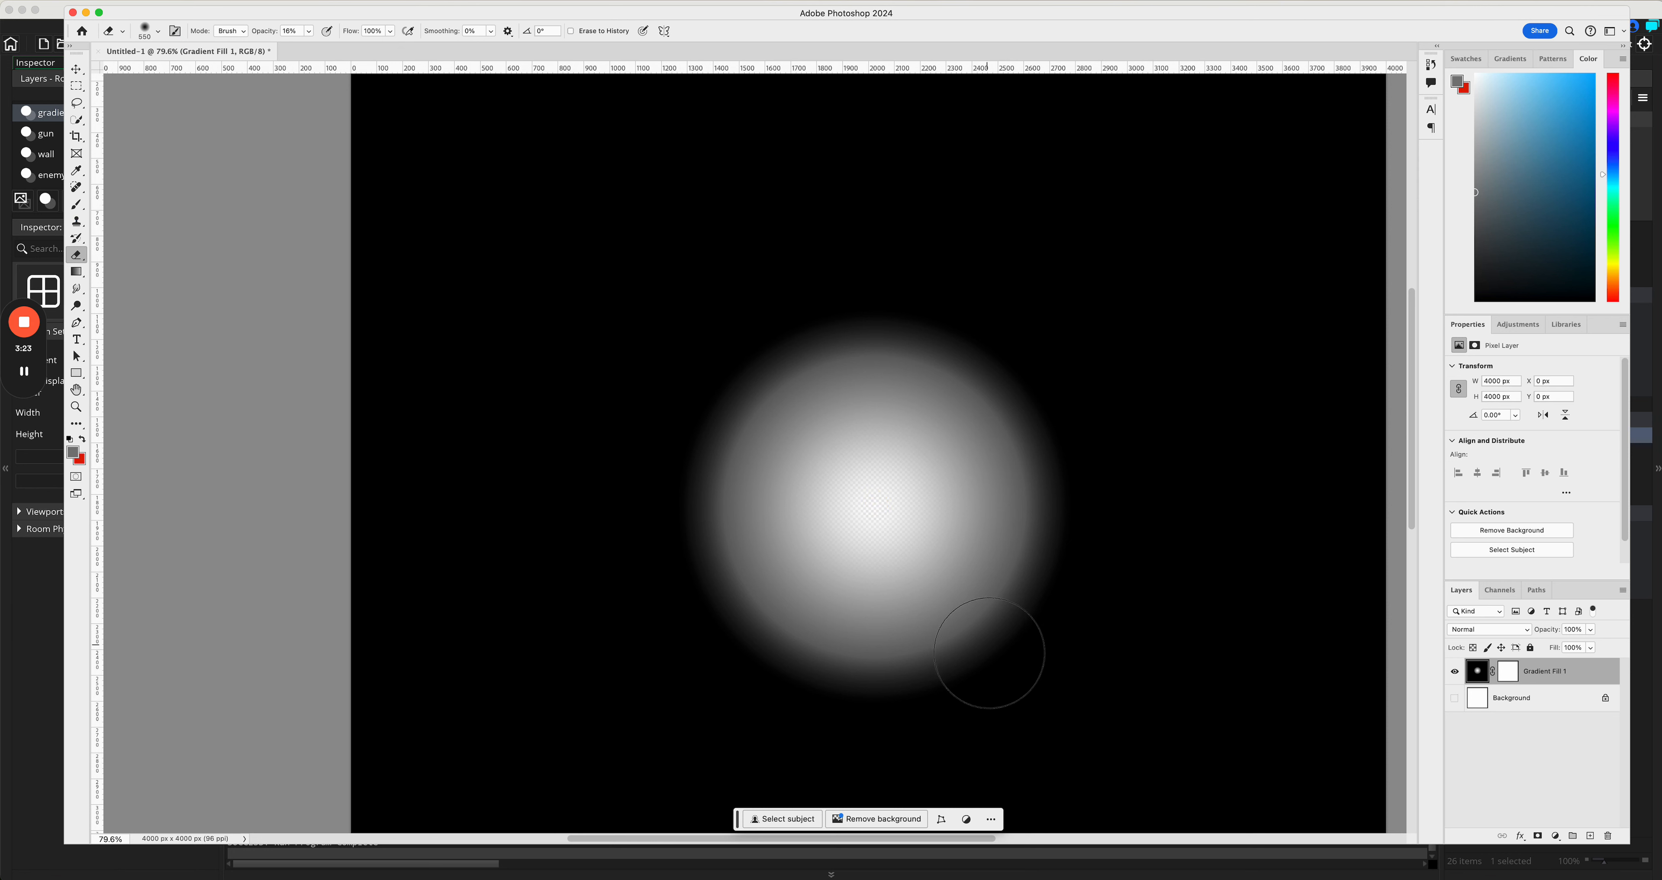
Step: Enlarge the eraser to 750 px and erase the glow's centre again to widen the transparent area
click(159, 32)
click(194, 55)
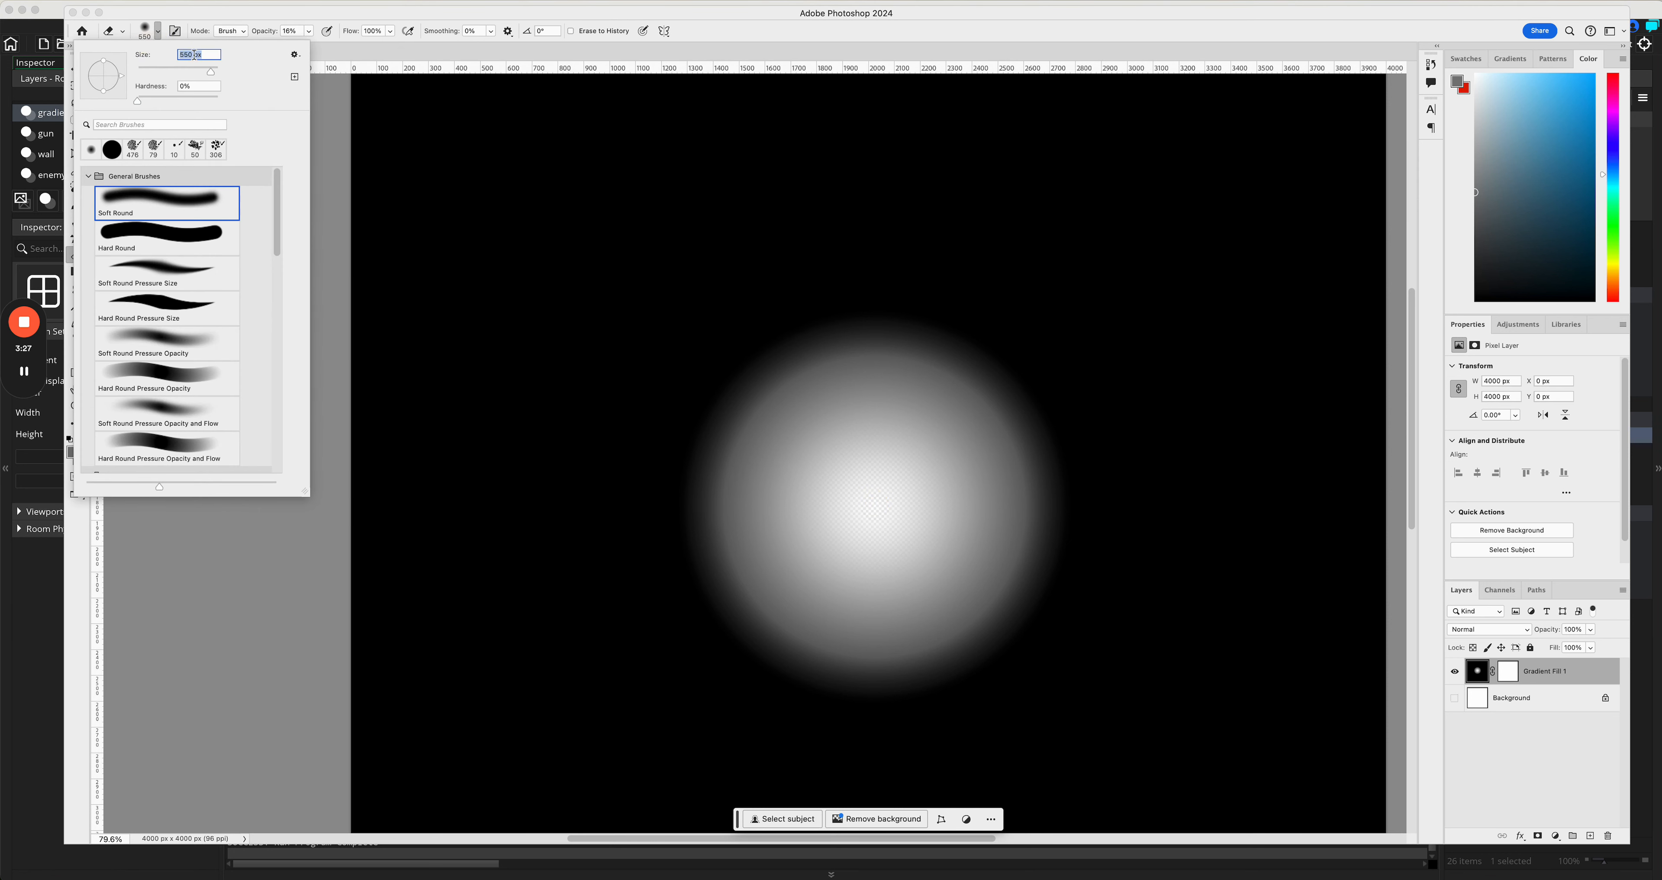
text(750)
click(873, 509)
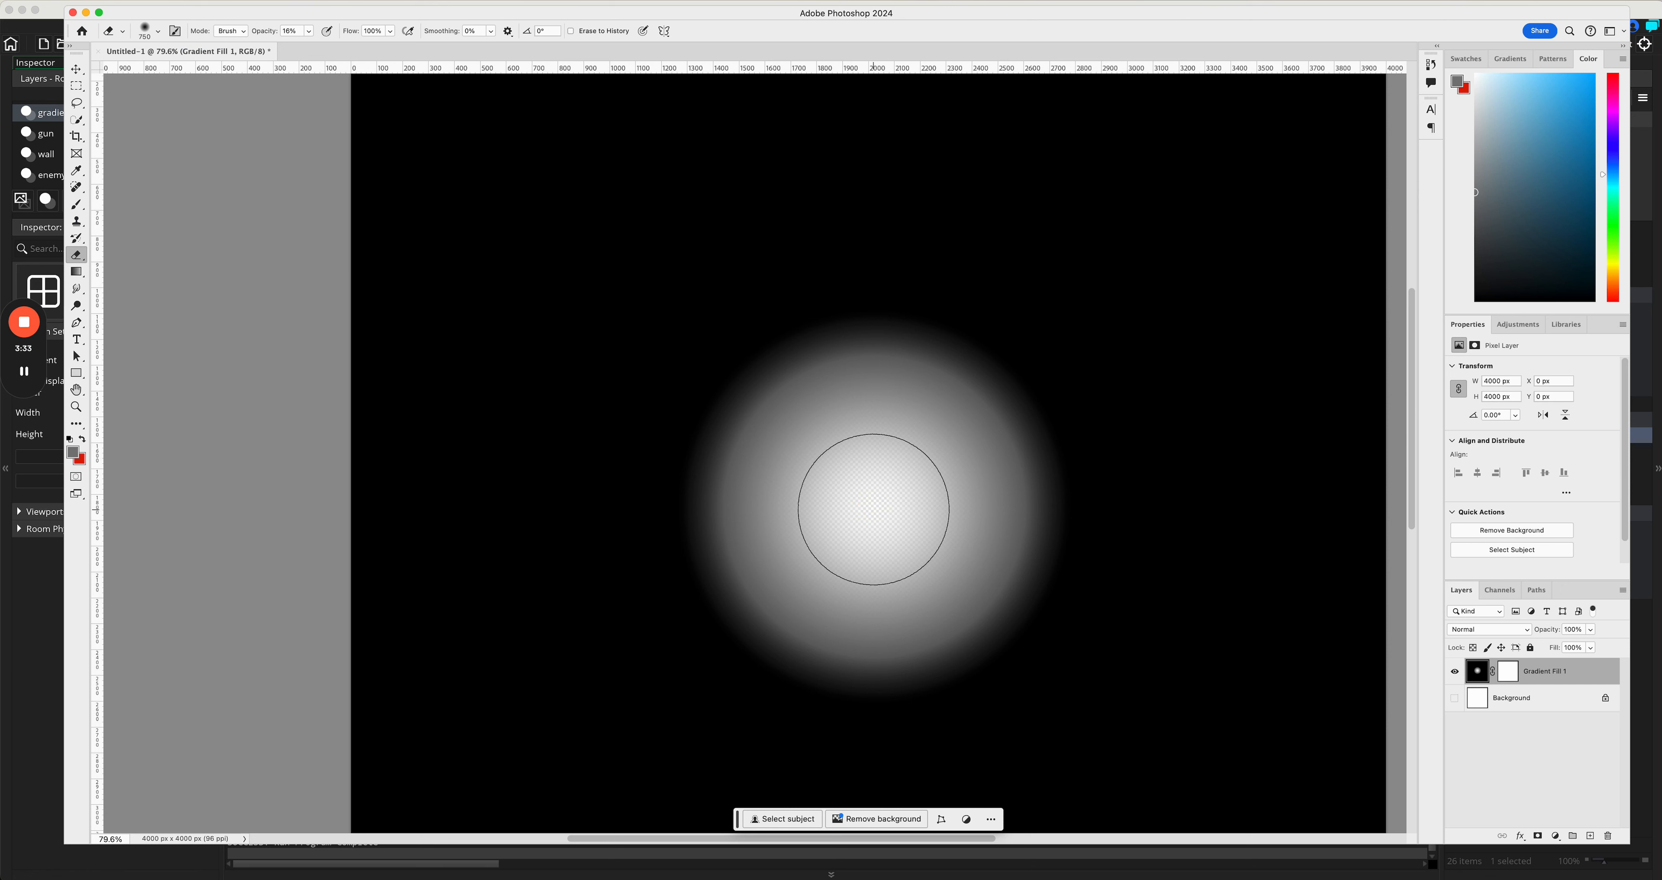
click(874, 509)
Step: Enlarge the eraser to 850 px and erase once more over the glow's centre
click(158, 33)
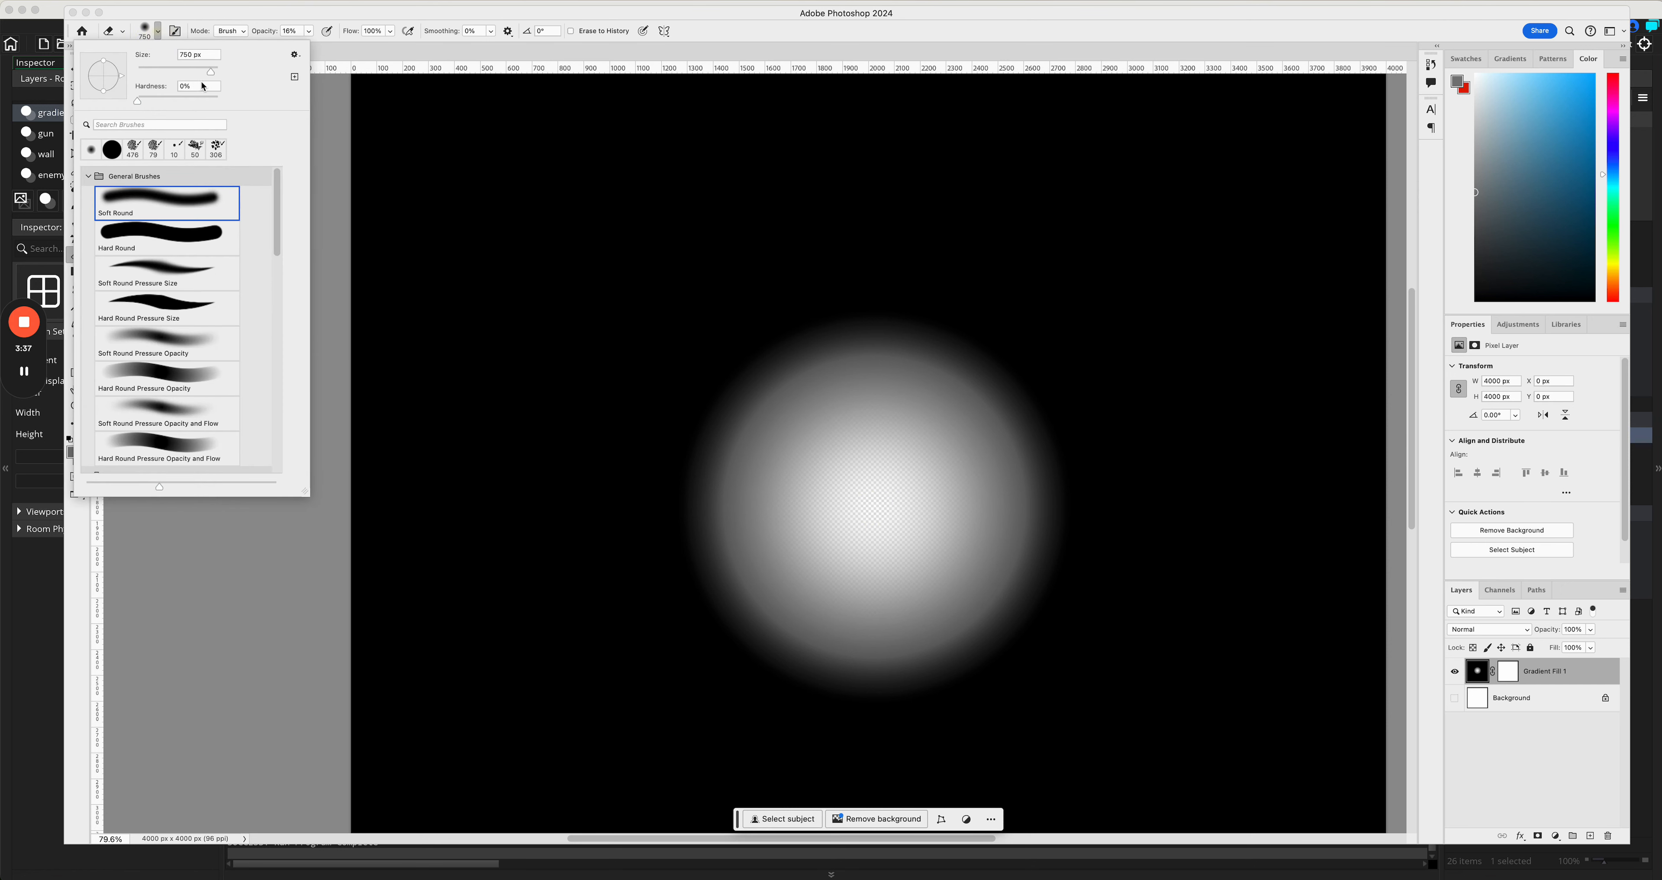
click(190, 56)
text(850)
key(Return)
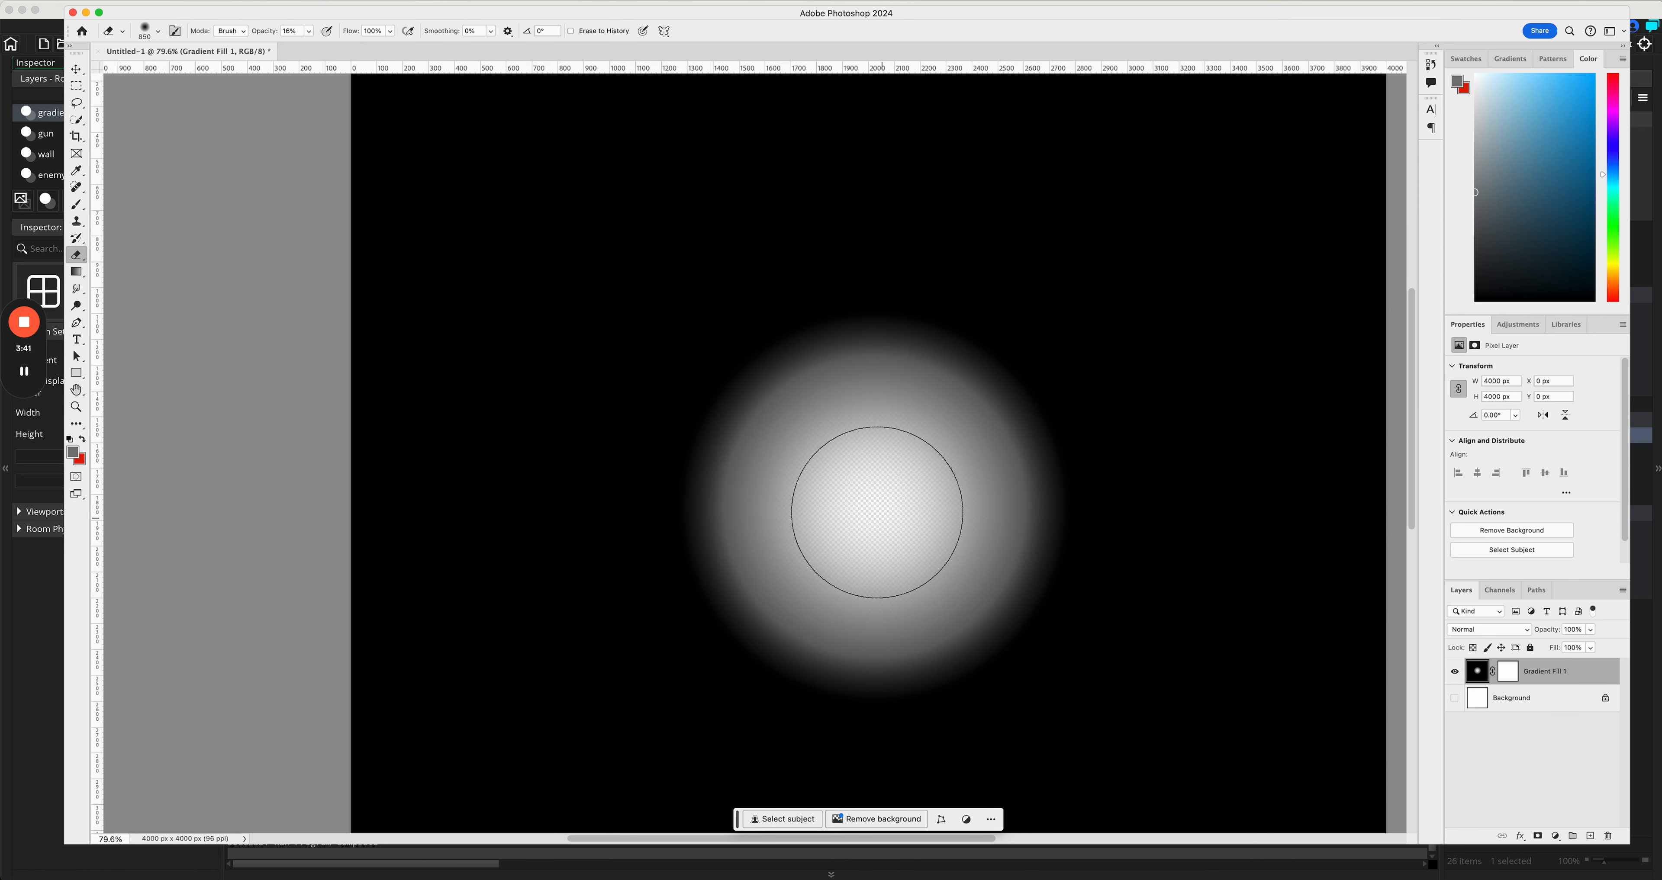
click(875, 516)
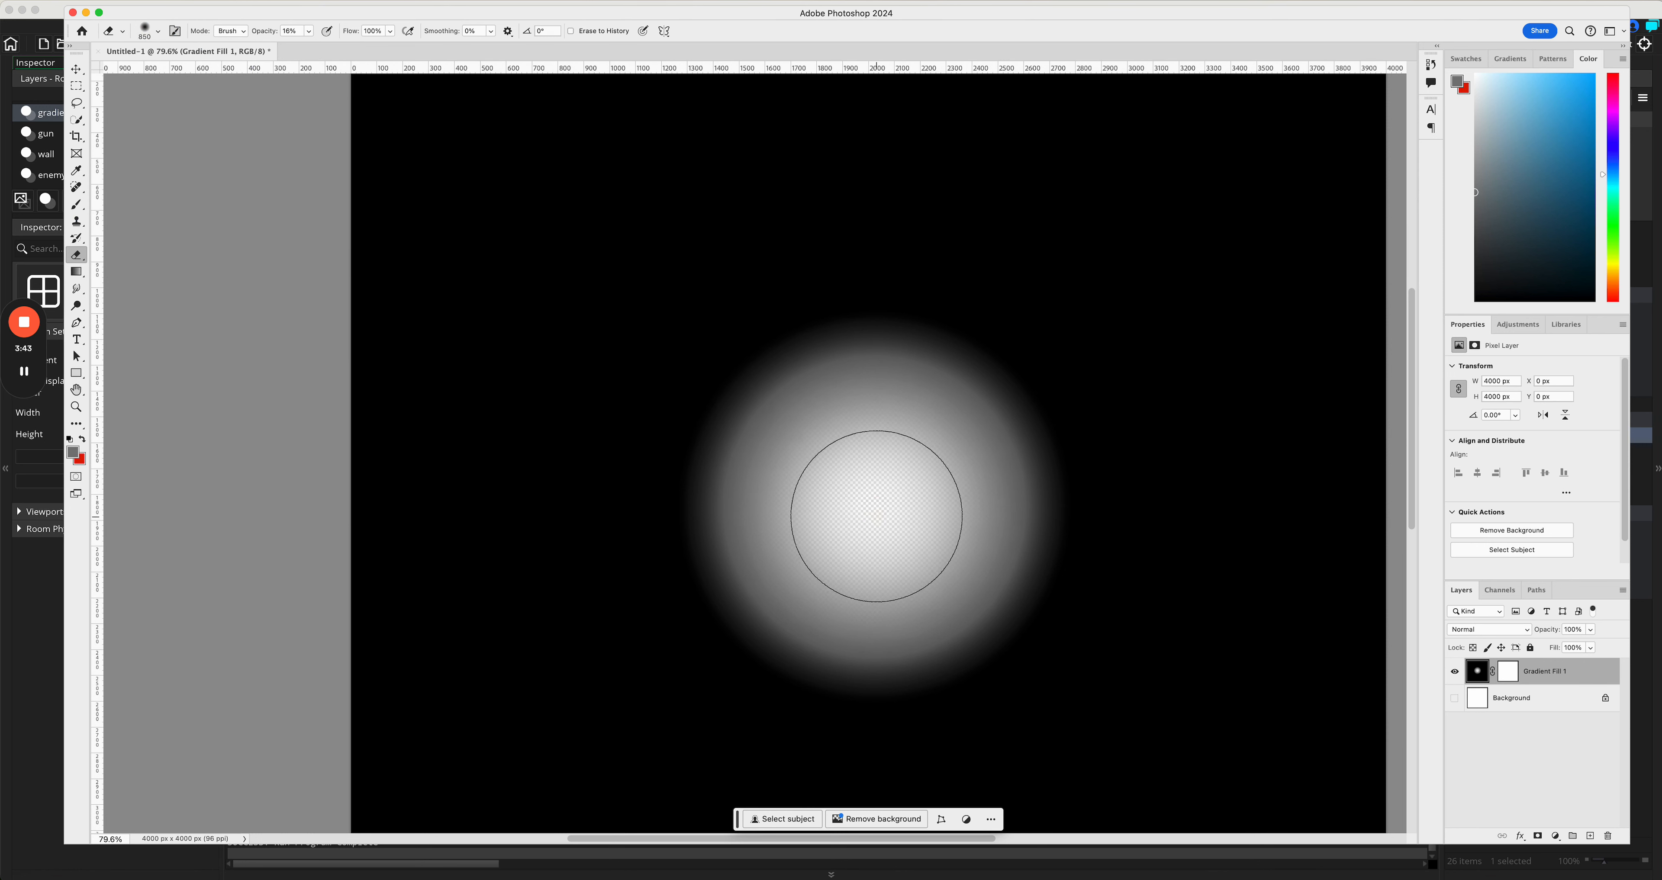
Step: Softly erase the glow's centre again with the 850 px eraser at 16% opacity
click(876, 516)
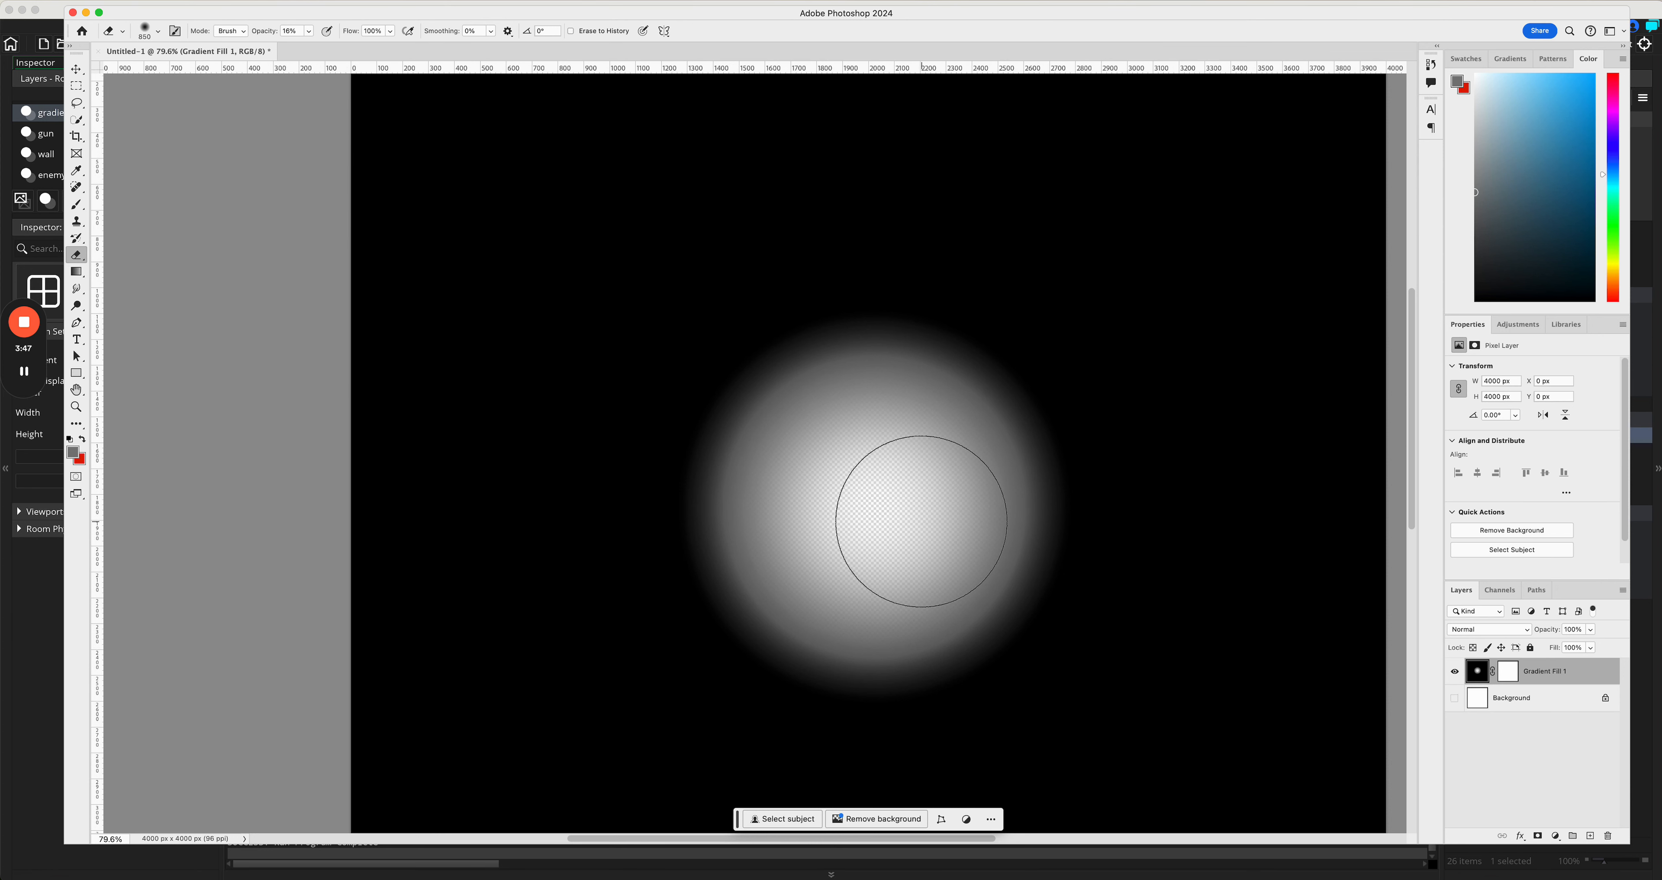
drag(922, 521, 998, 535)
Step: Switch the eraser to Hard Round at 100 px and 100% opacity, and try erasing a spot at the glow's centre
click(158, 31)
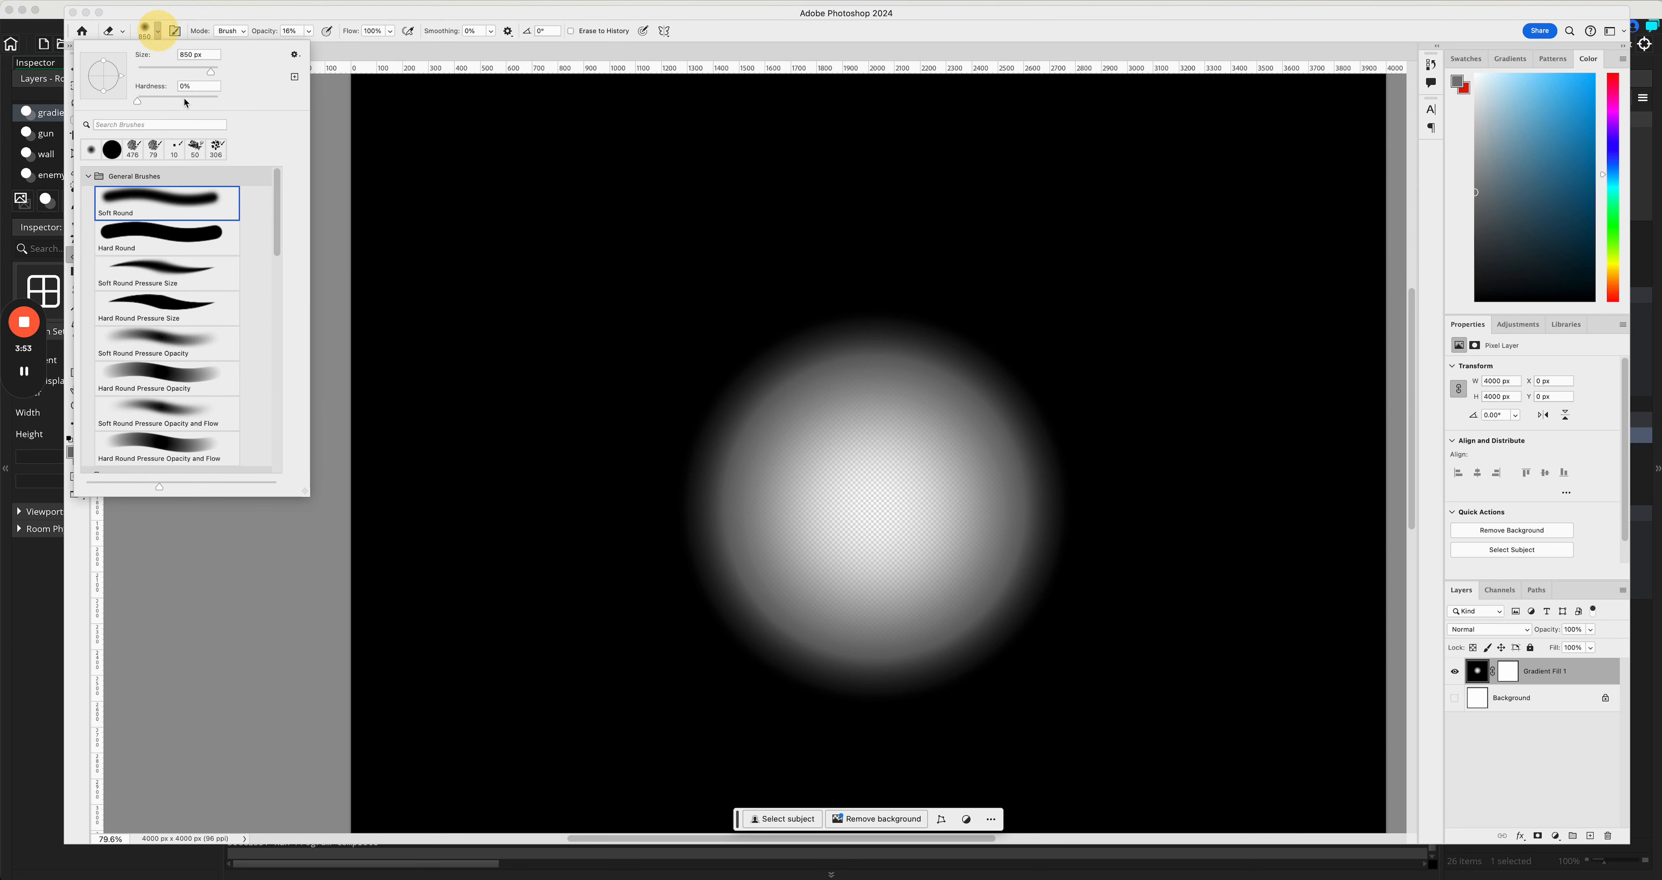
click(176, 240)
double_click(193, 54)
text(1000)
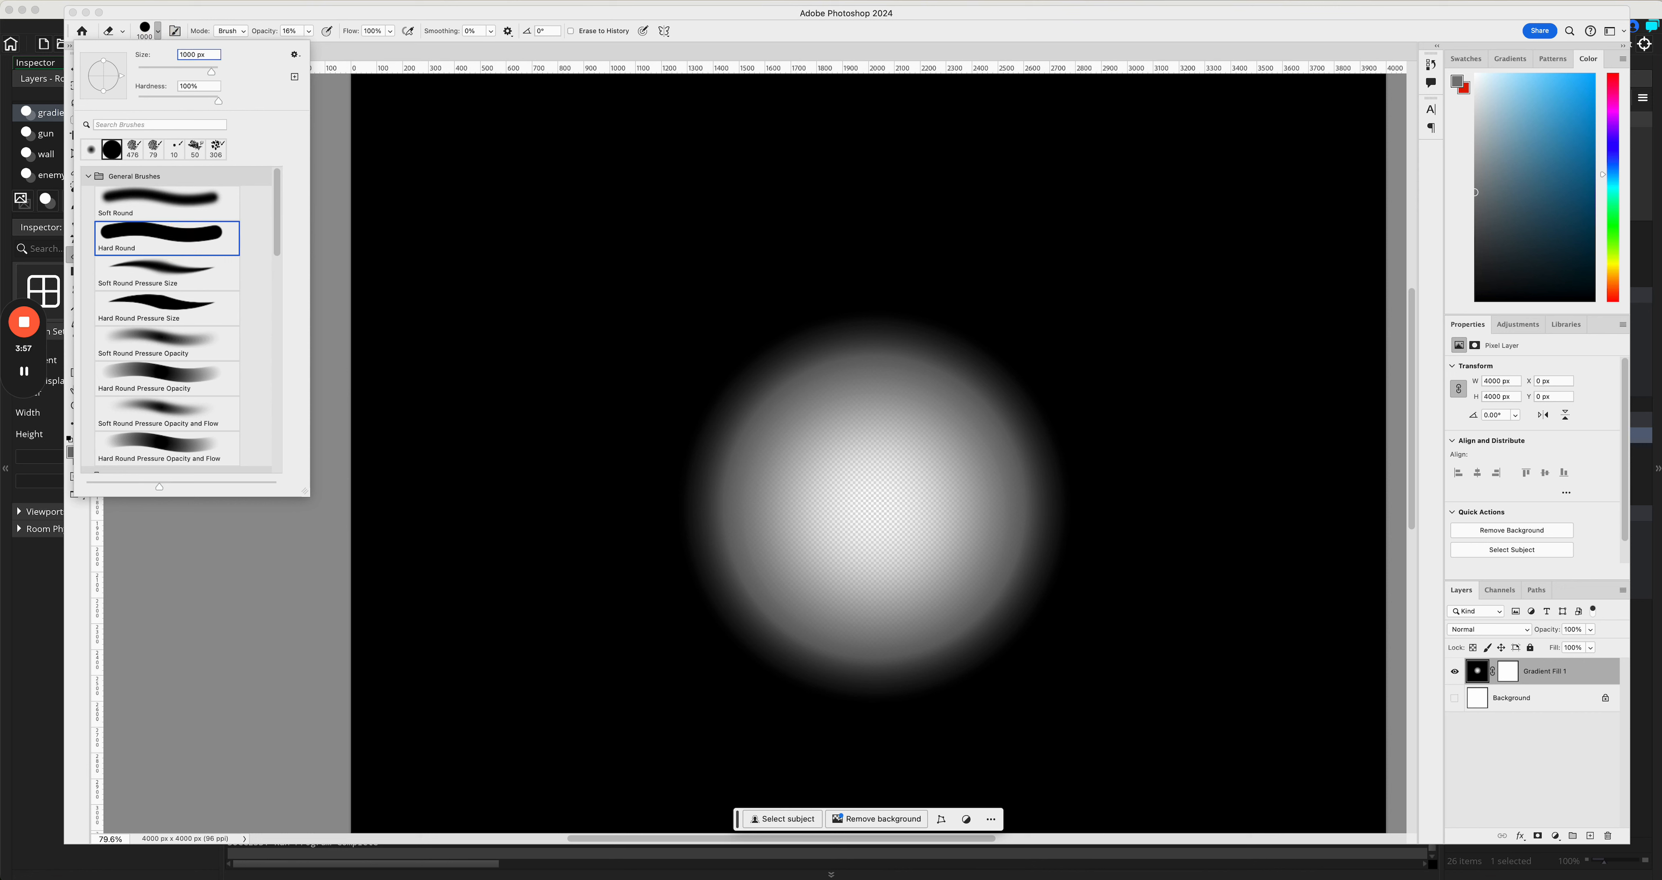
key(Return)
drag(309, 34, 362, 46)
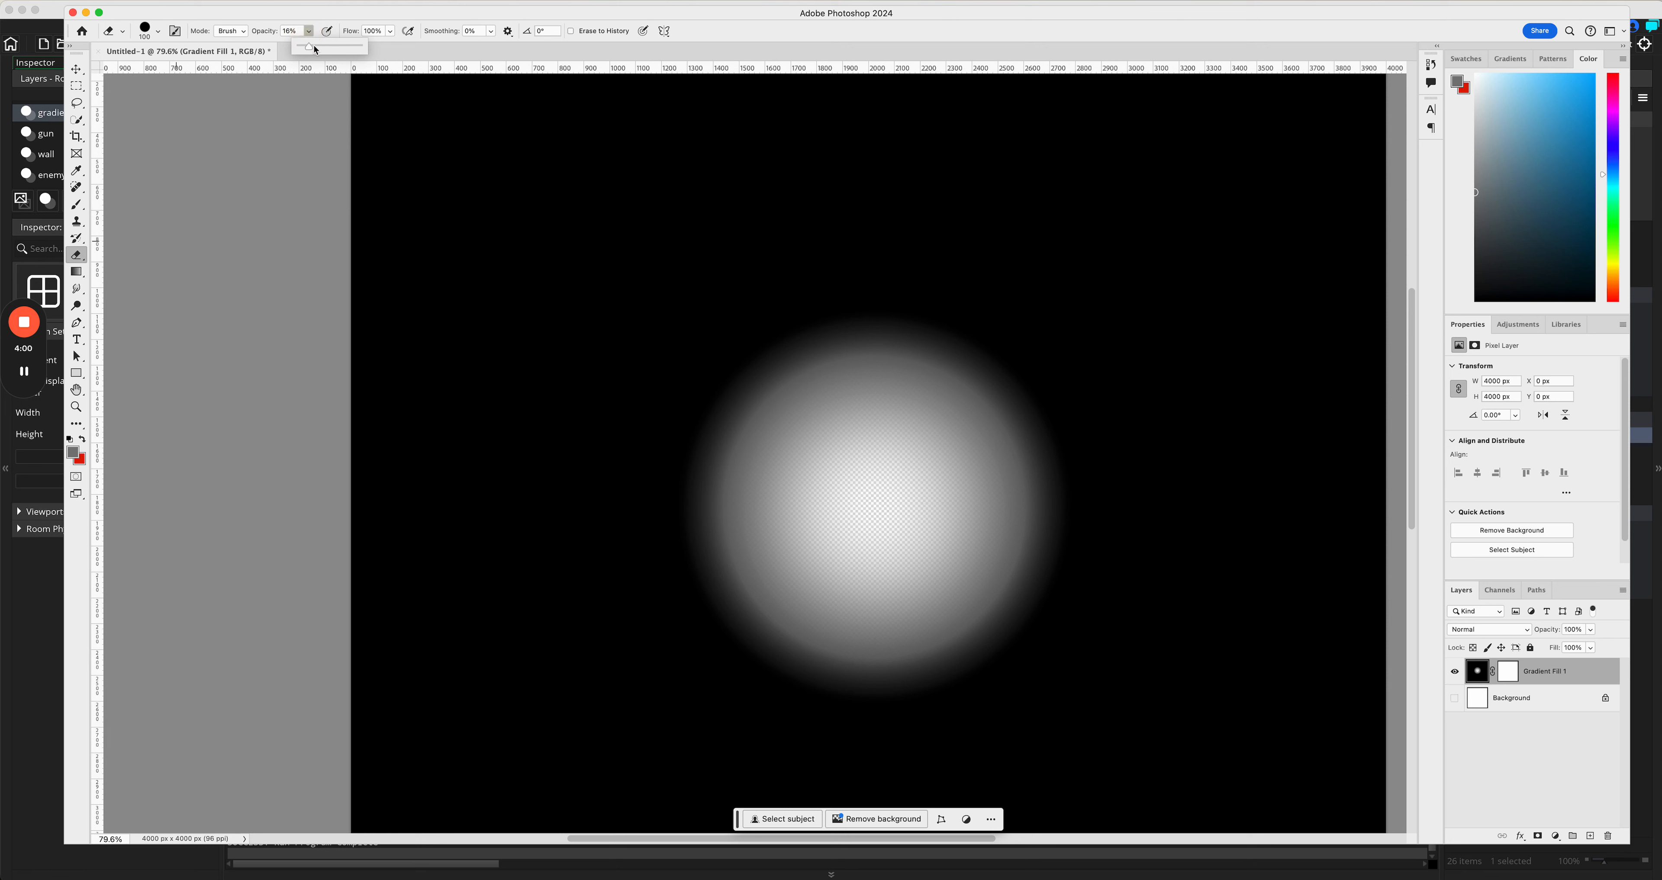
click(876, 507)
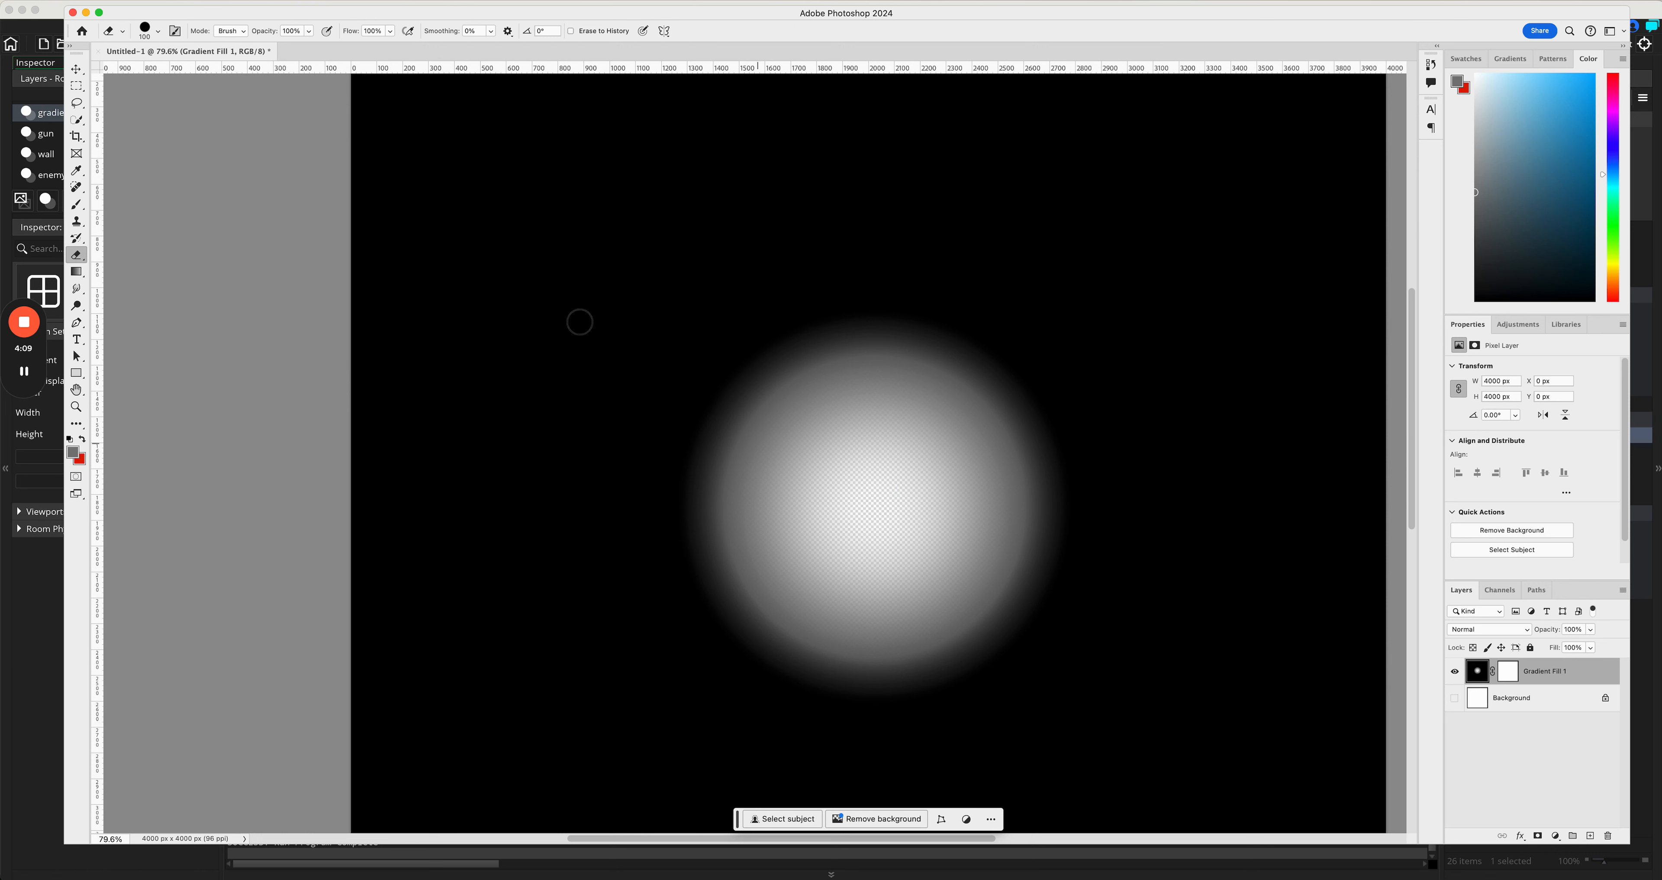
Step: Change the eraser to Soft Round at 118 px and erase a small soft spot at the glow's centre
click(157, 31)
click(164, 214)
drag(178, 72, 182, 71)
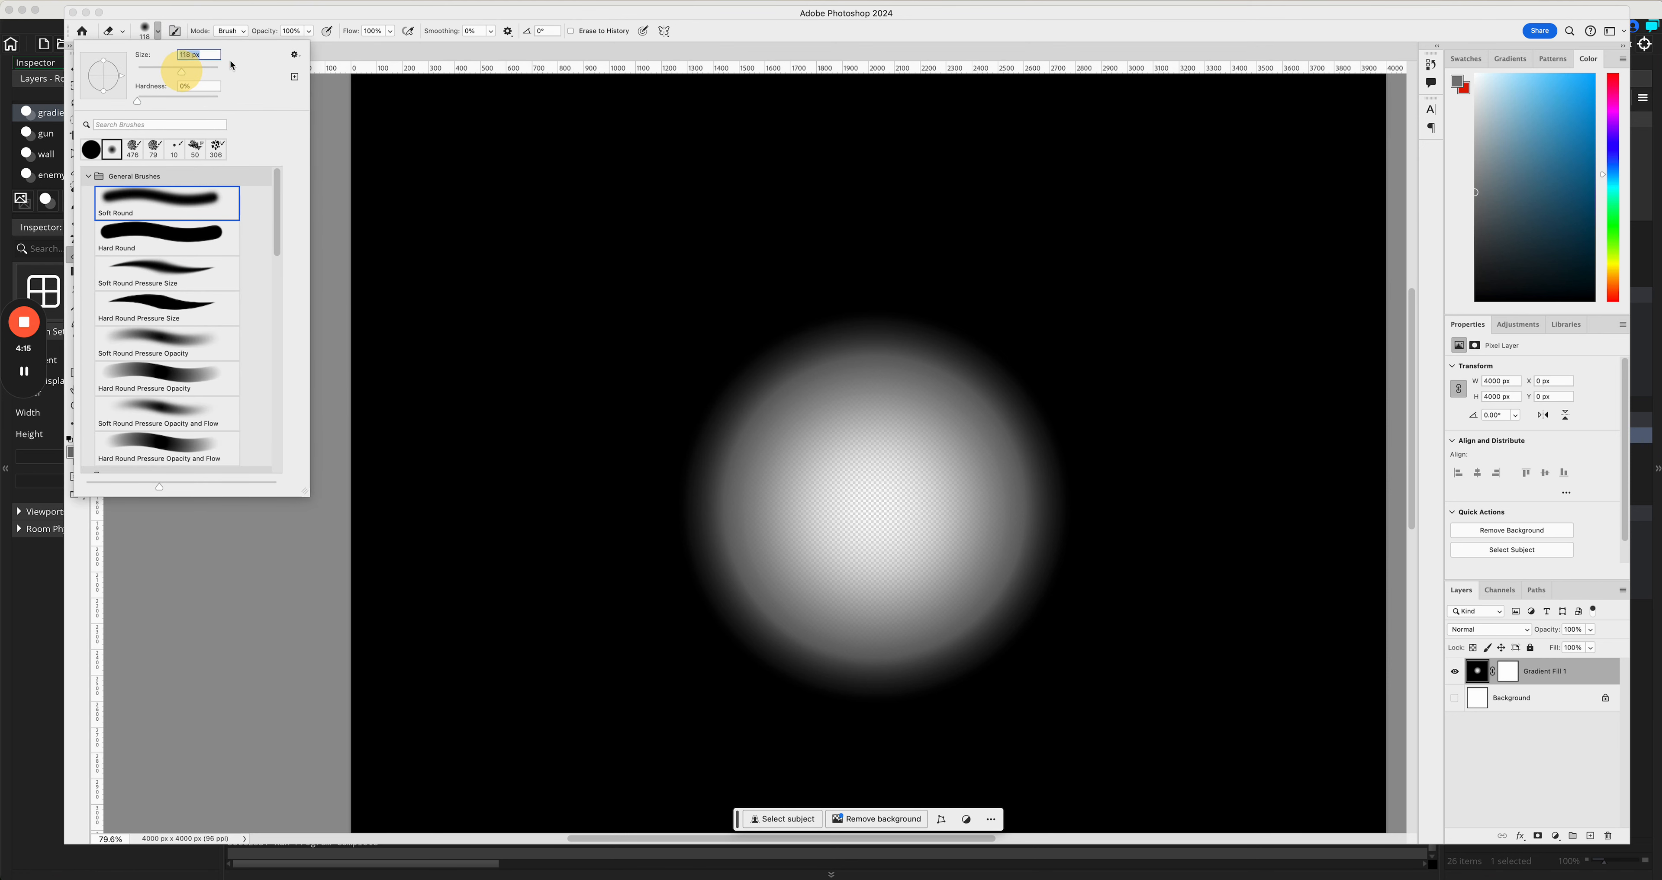
click(875, 511)
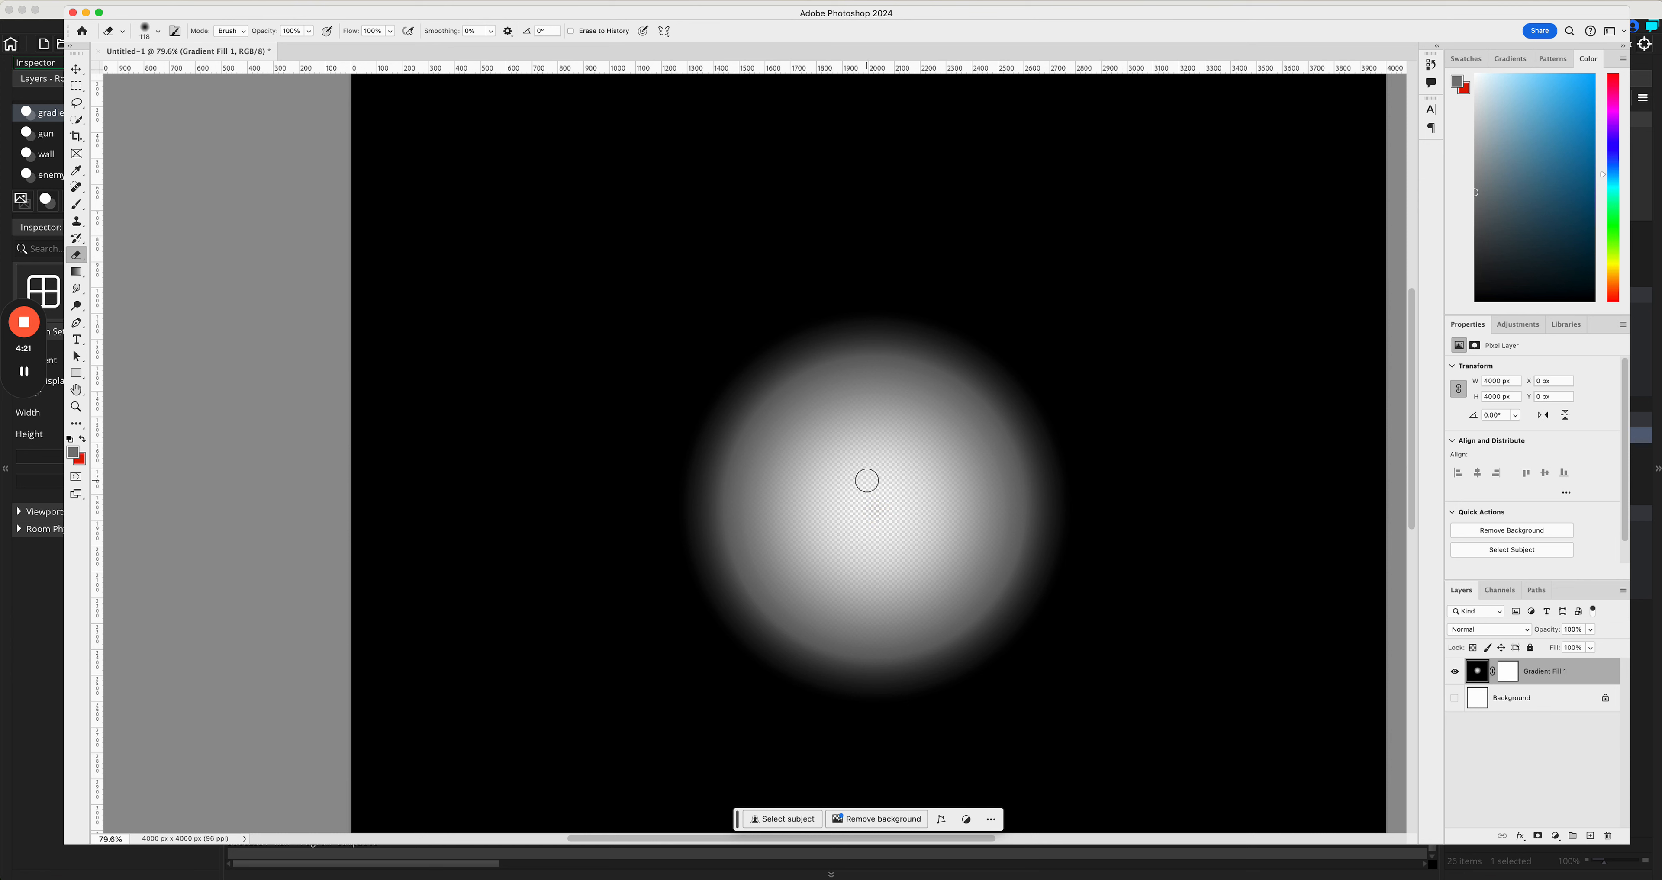
Step: Export the image as a PNG named sGradient into the Photoshop folder
drag(124, 15, 100, 14)
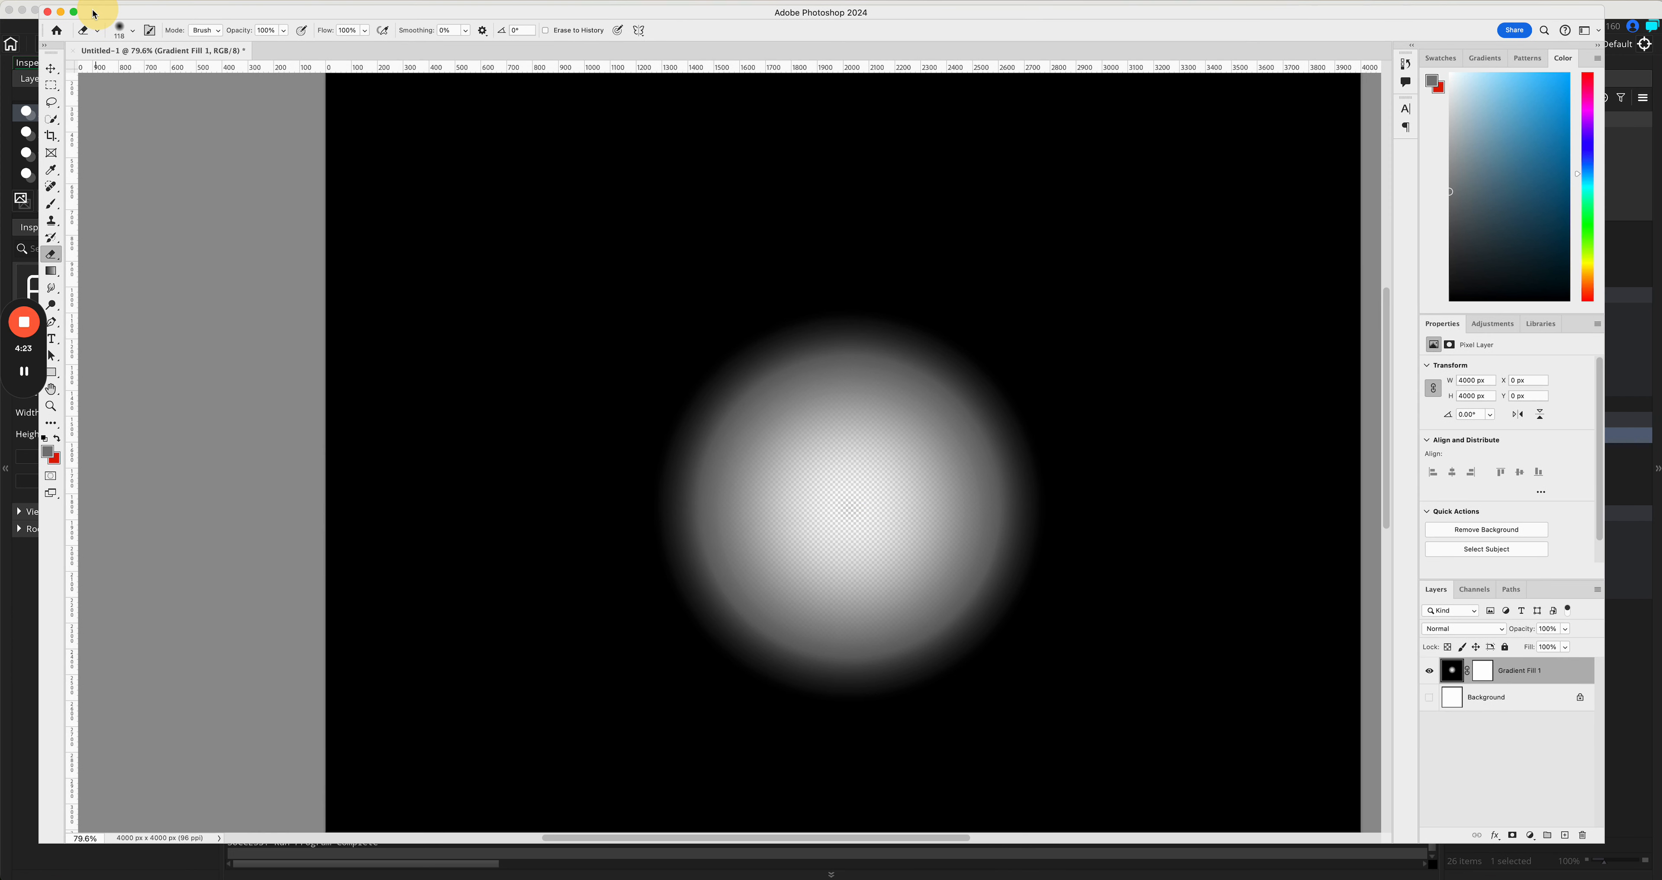
click(123, 6)
mouse_move(187, 205)
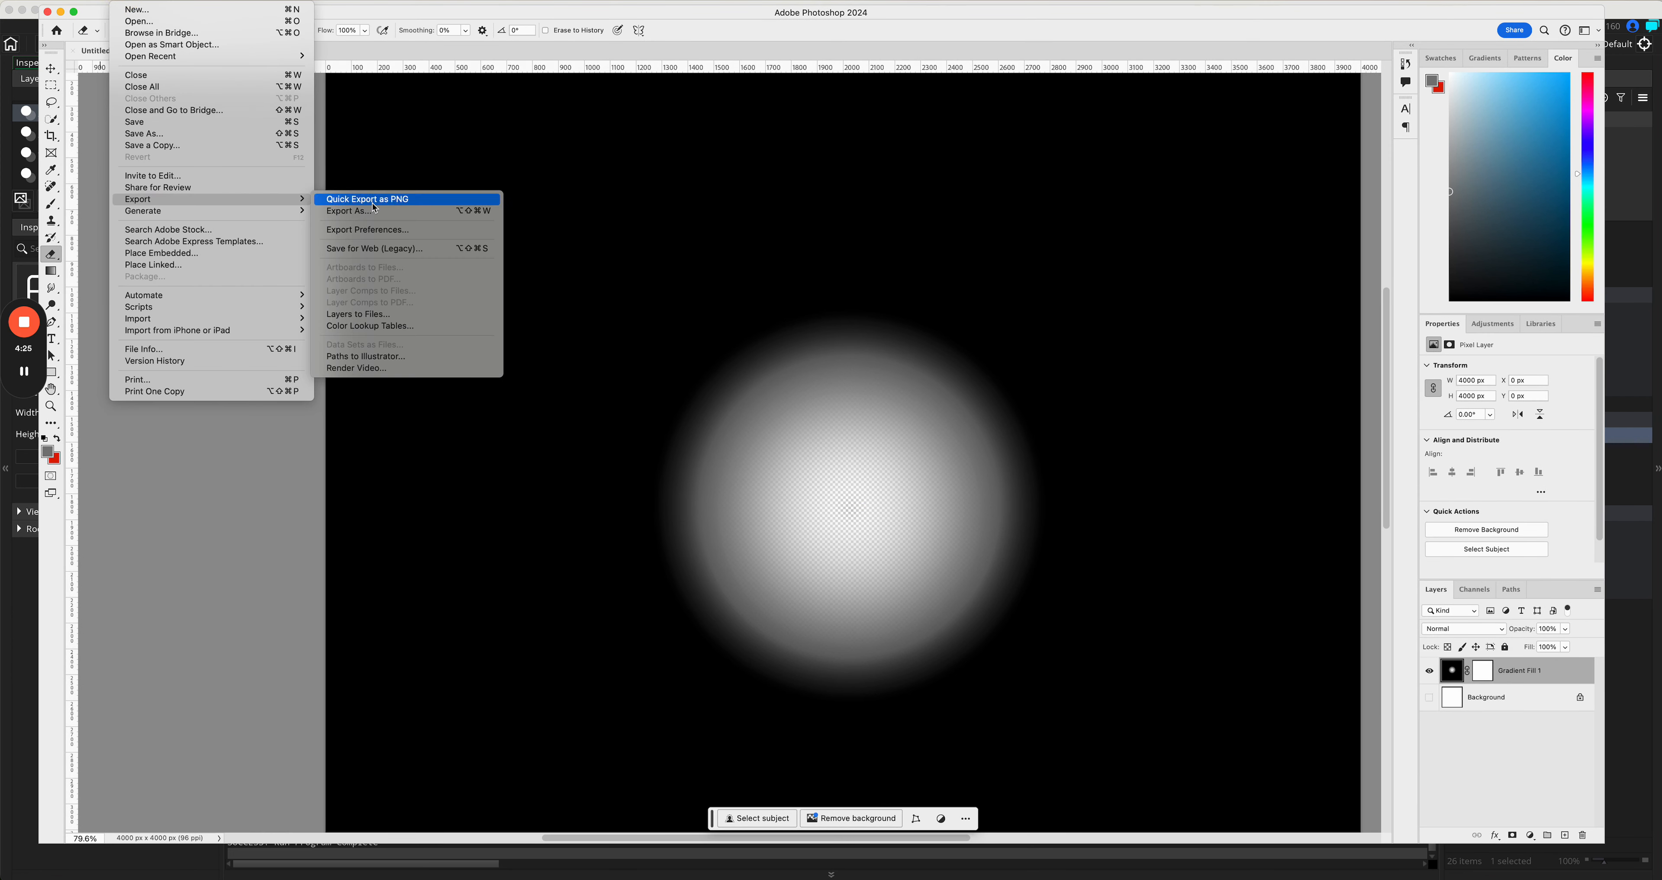
click(423, 206)
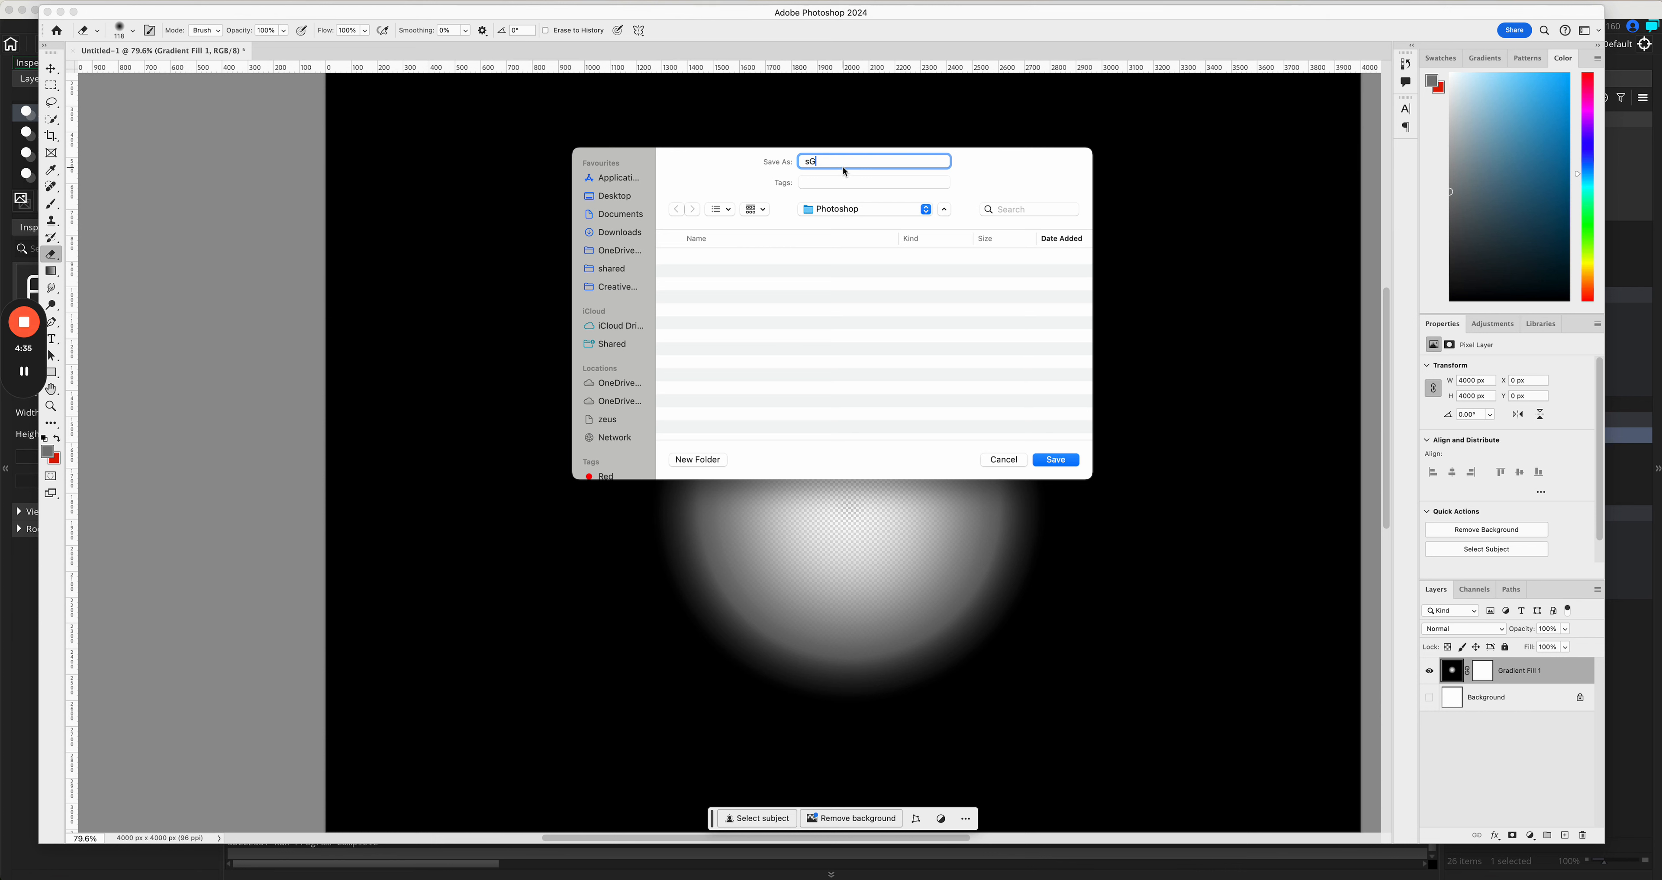
text(sGradient)
key(Return)
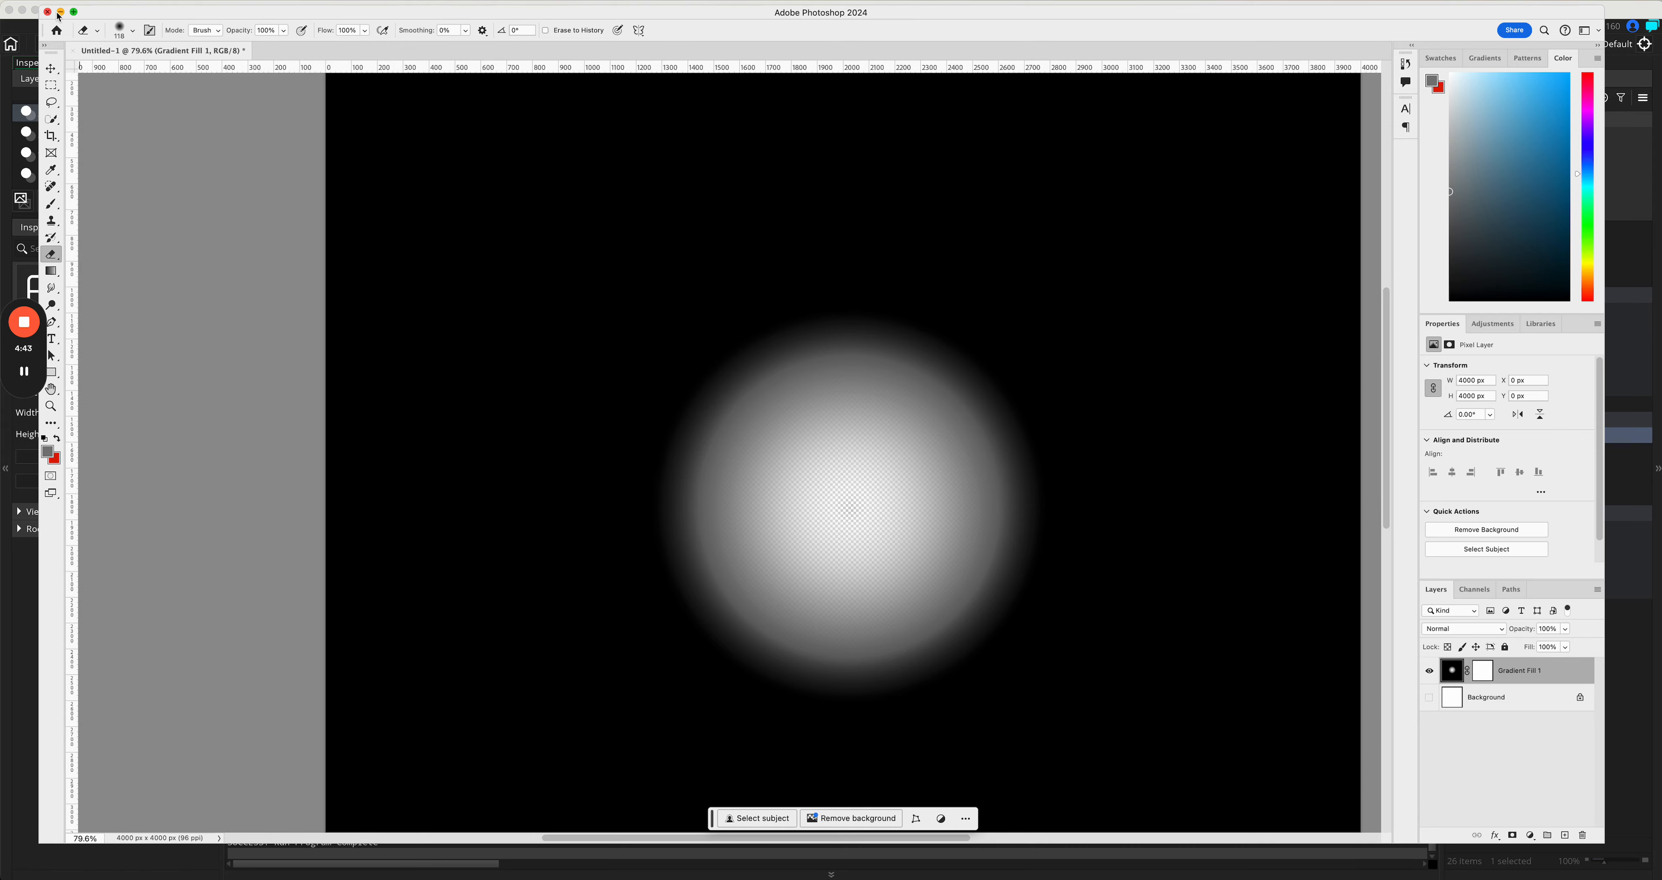
Step: Switch to GameMaker and import sGradient.png from the Photoshop folder into the project's Sprites group
click(60, 11)
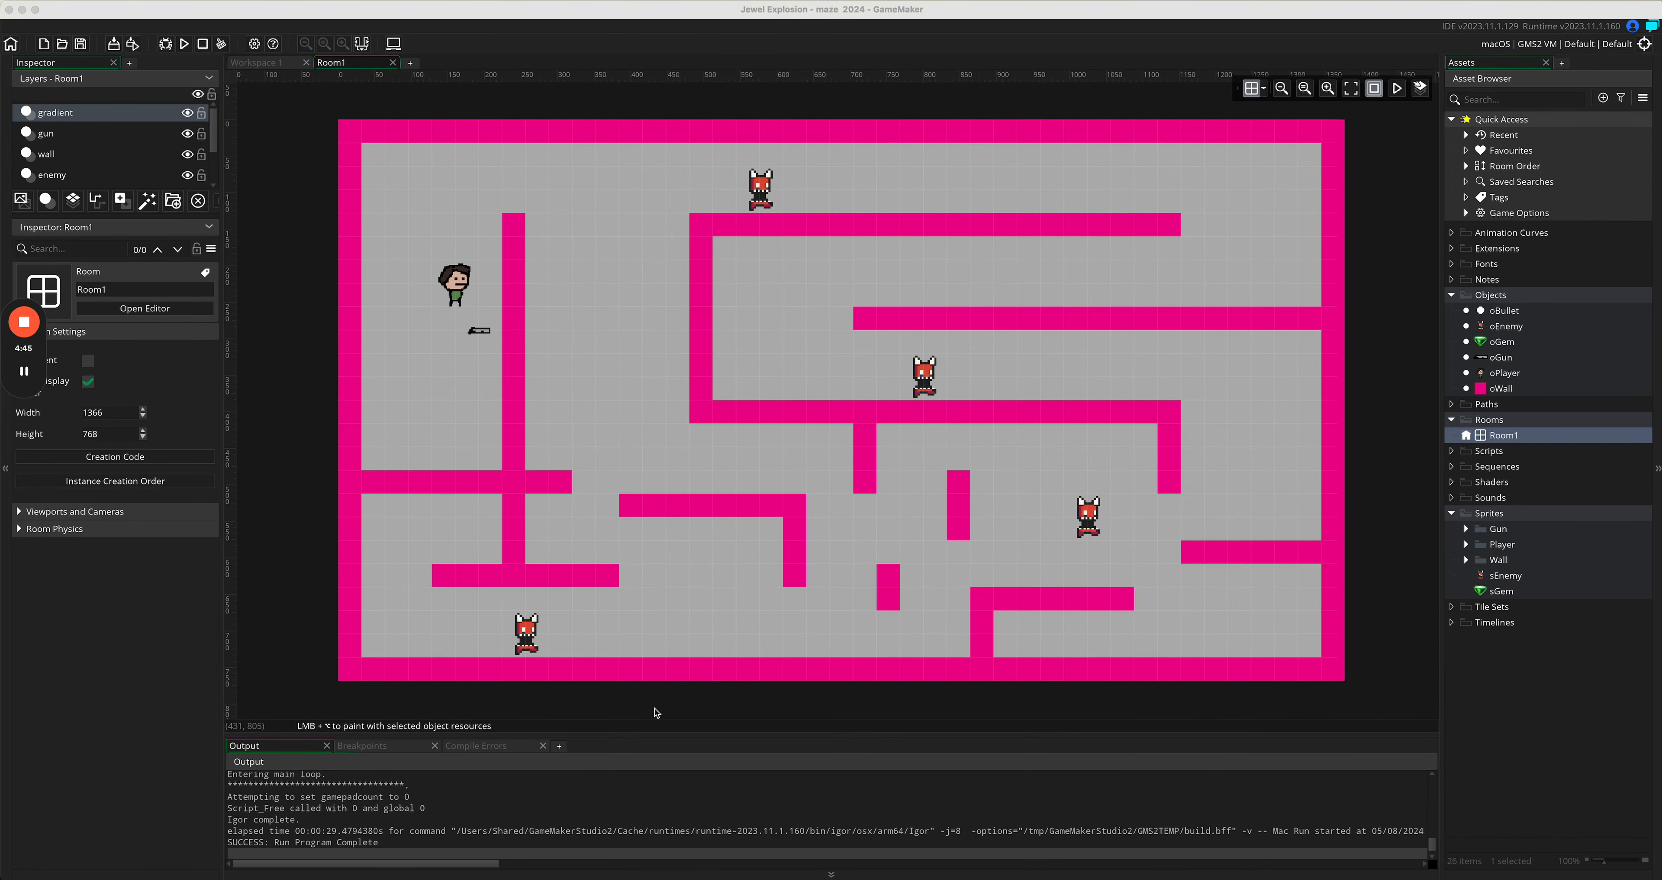
key(super+Tab)
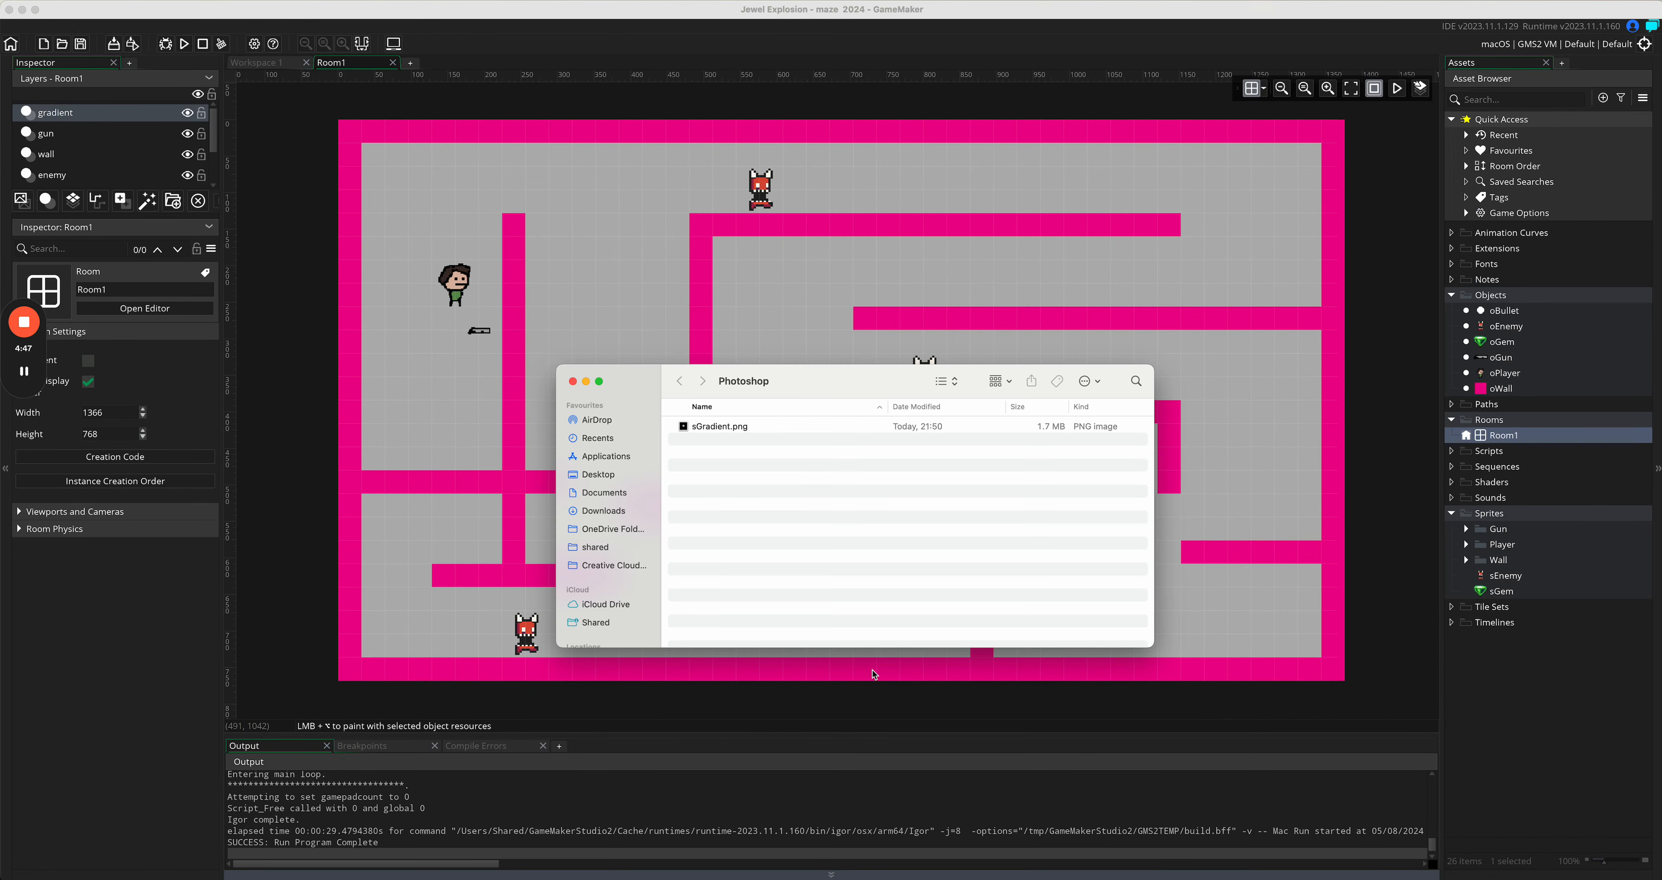
click(733, 426)
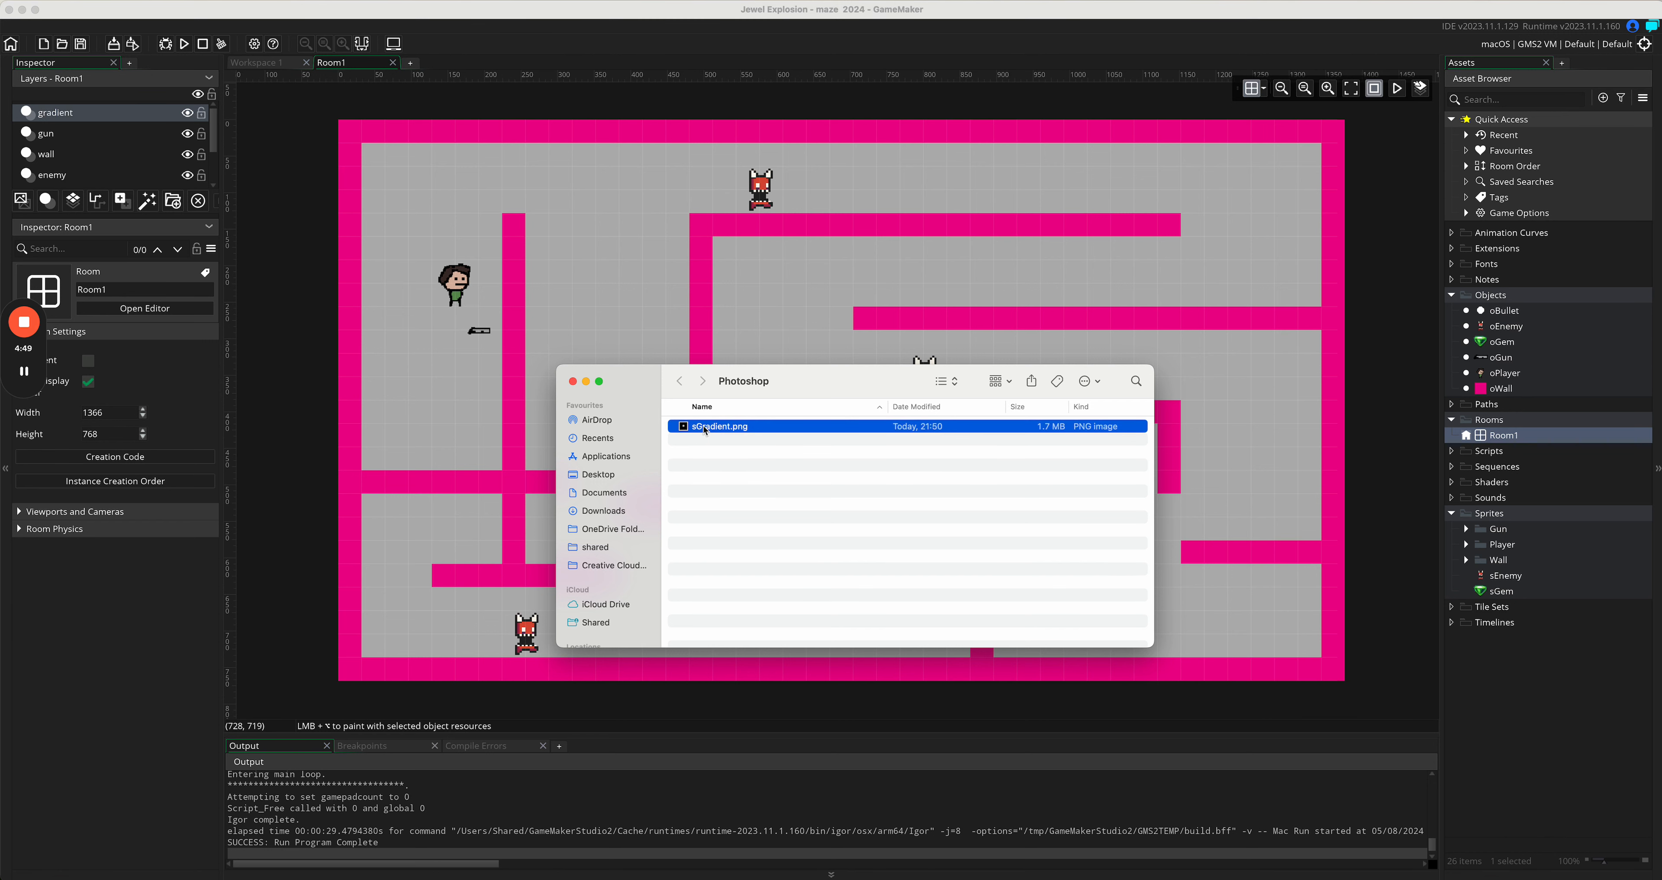
drag(705, 431, 1507, 519)
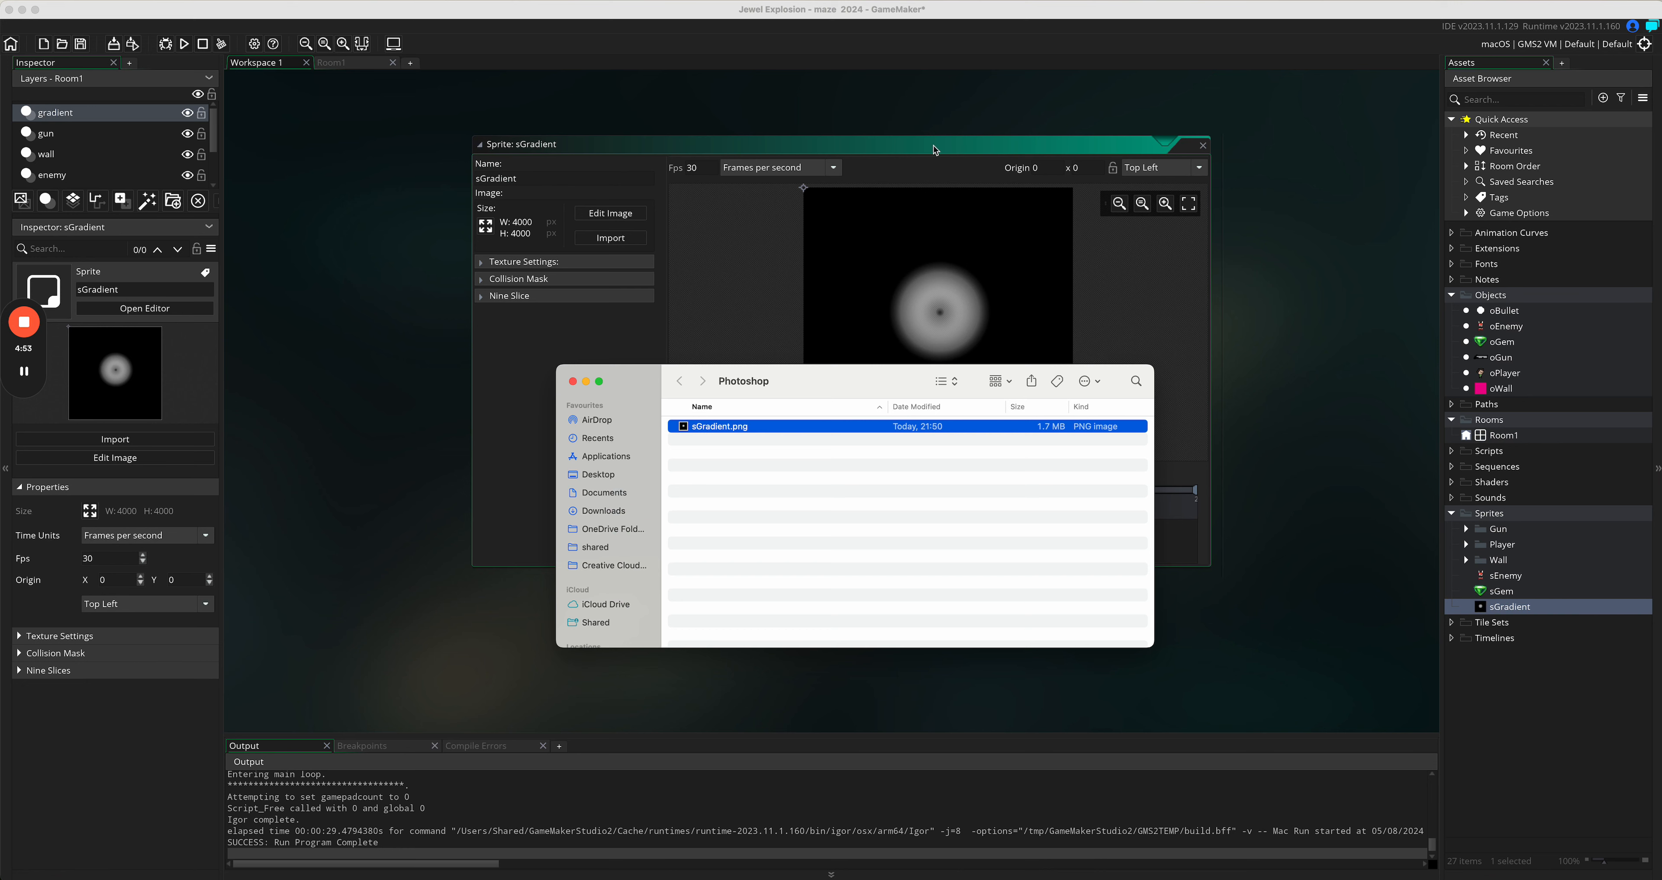
click(935, 147)
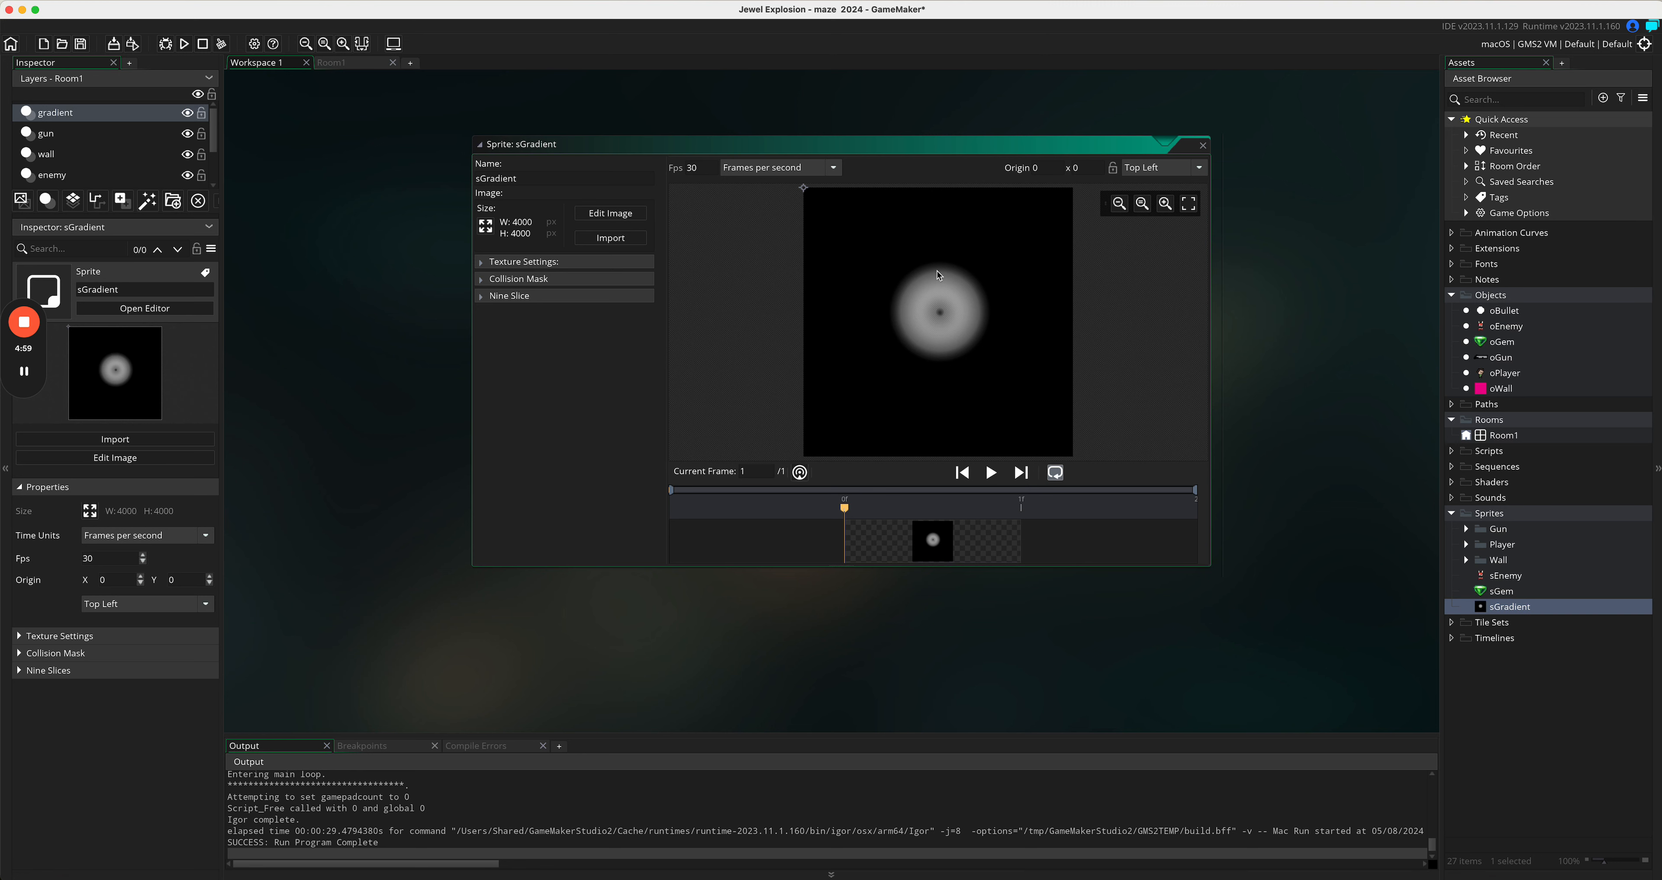
Step: Place the sGradient sprite's origin at about 2012 x 1852, and reset it to Middle Centre
drag(806, 191, 931, 319)
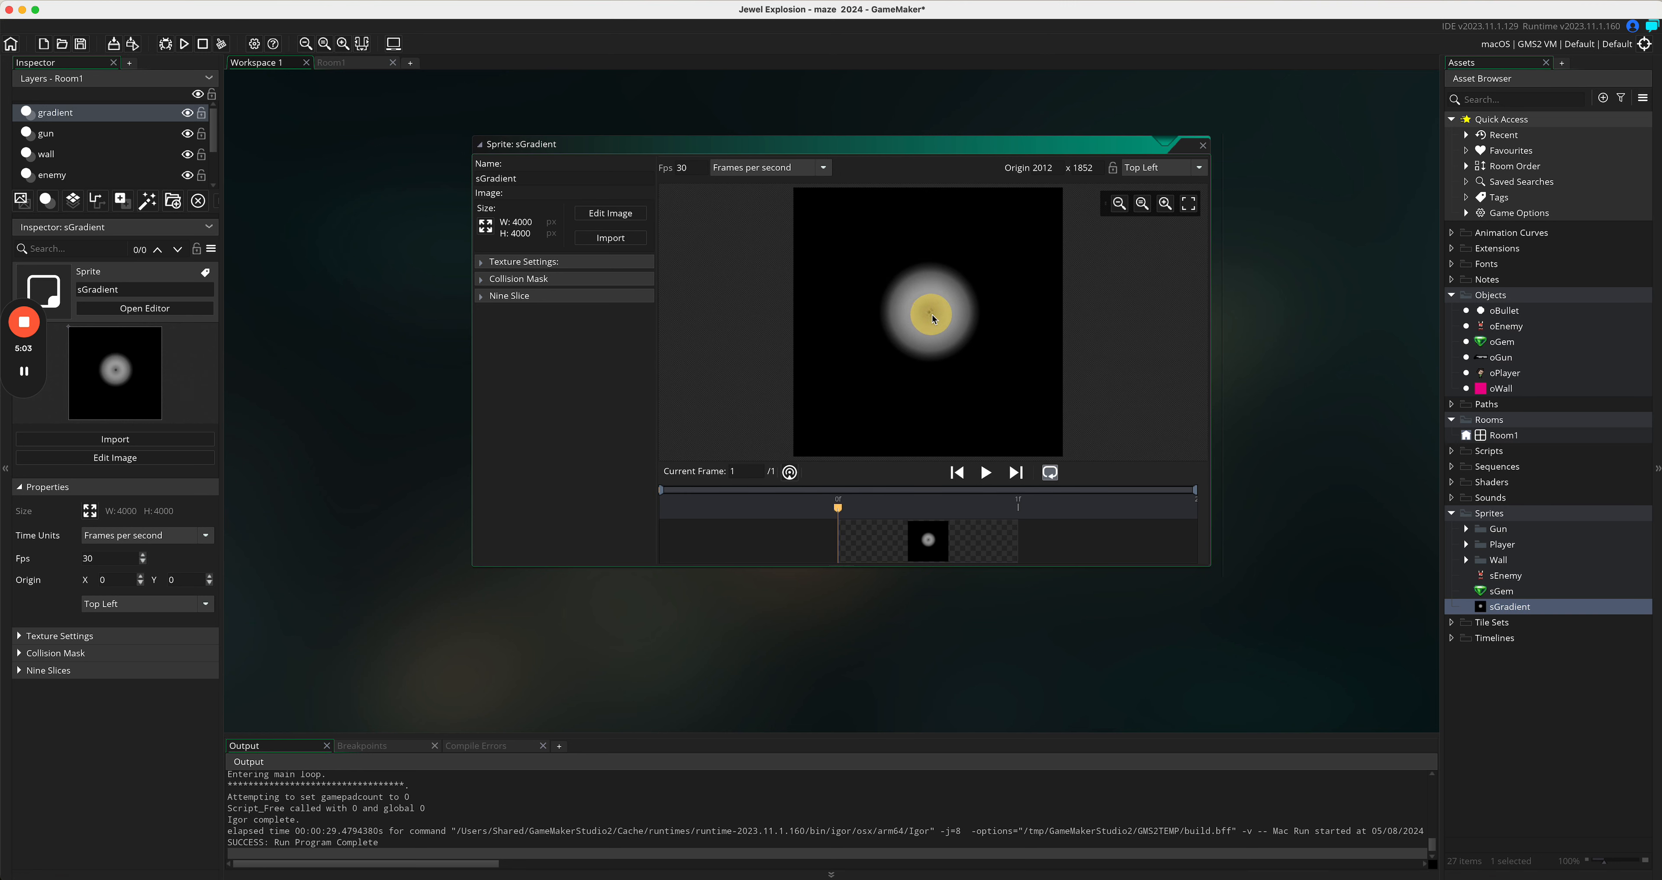
drag(937, 320, 934, 319)
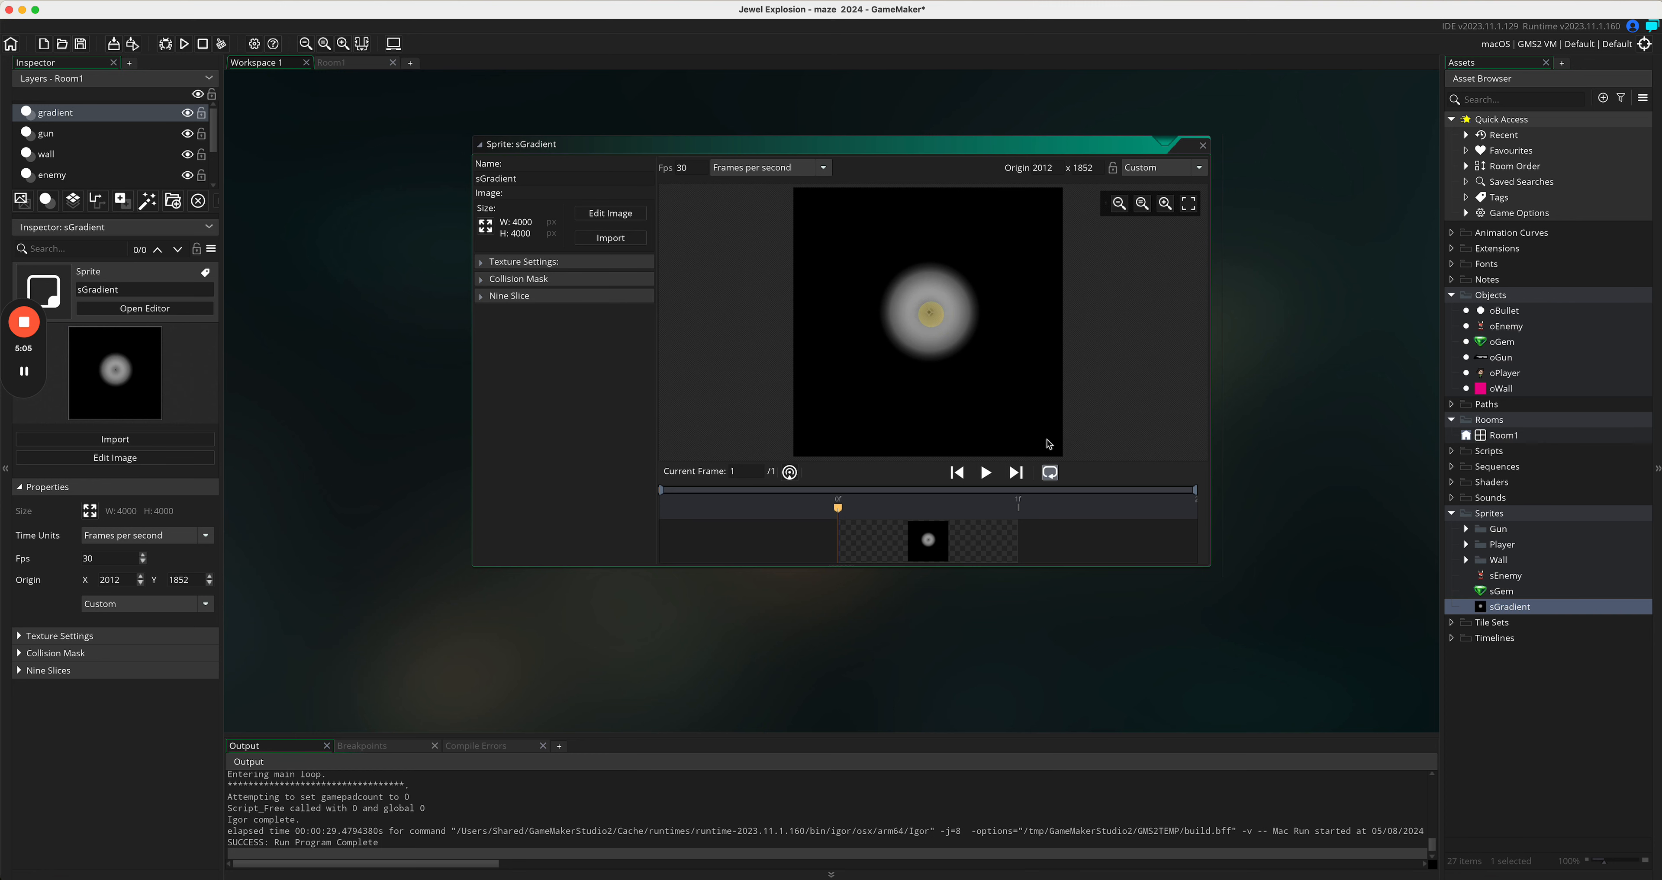
click(1163, 170)
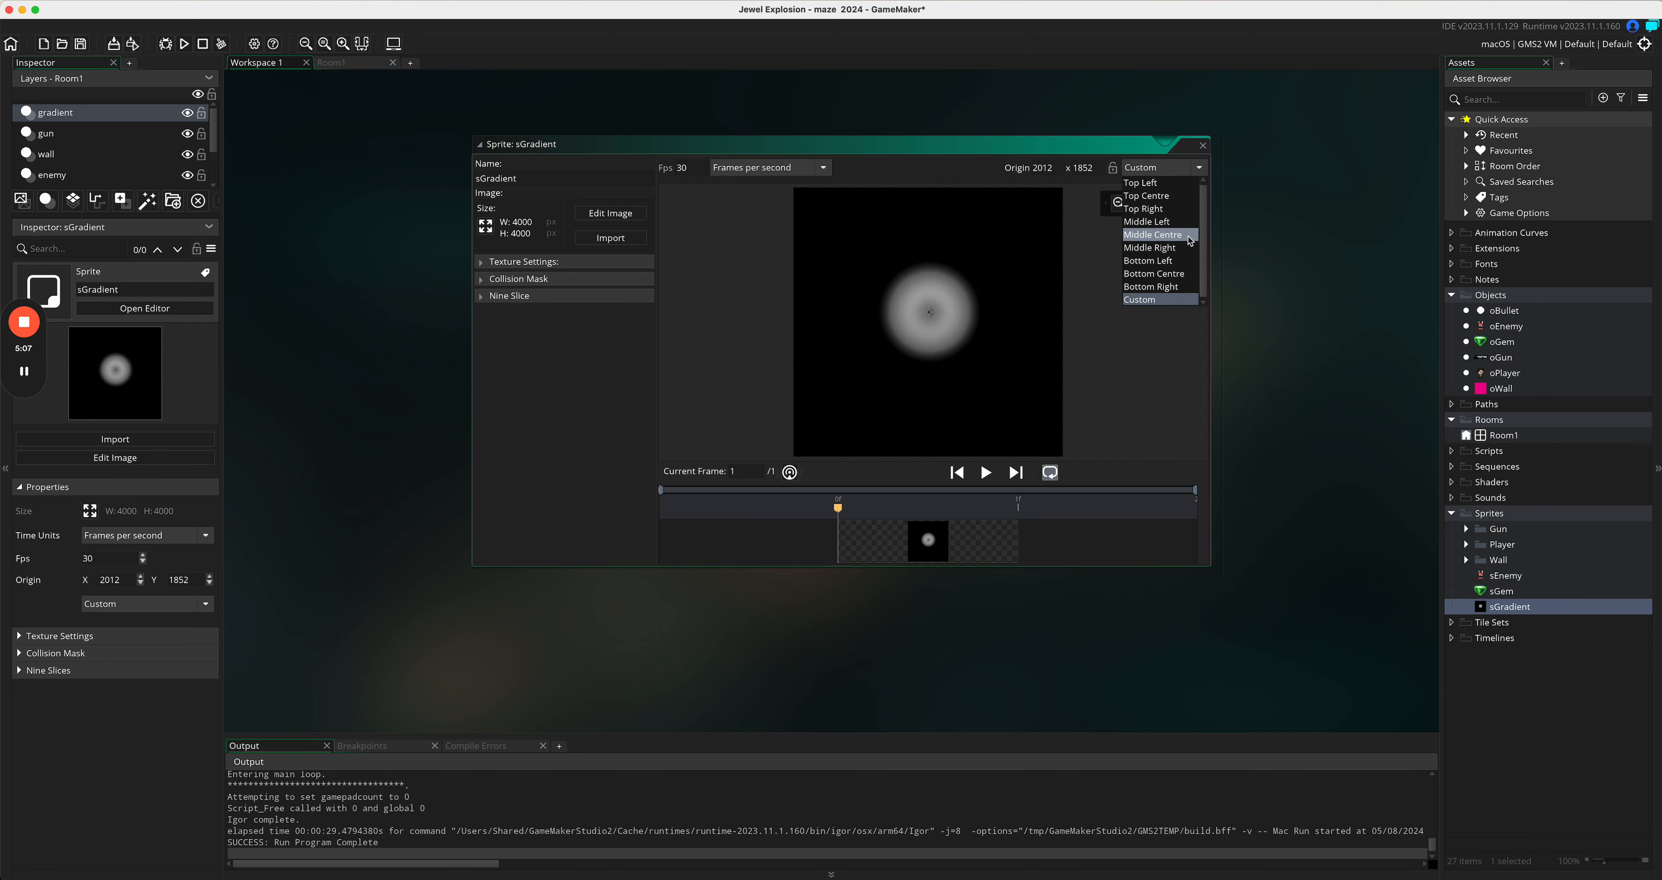
click(1173, 235)
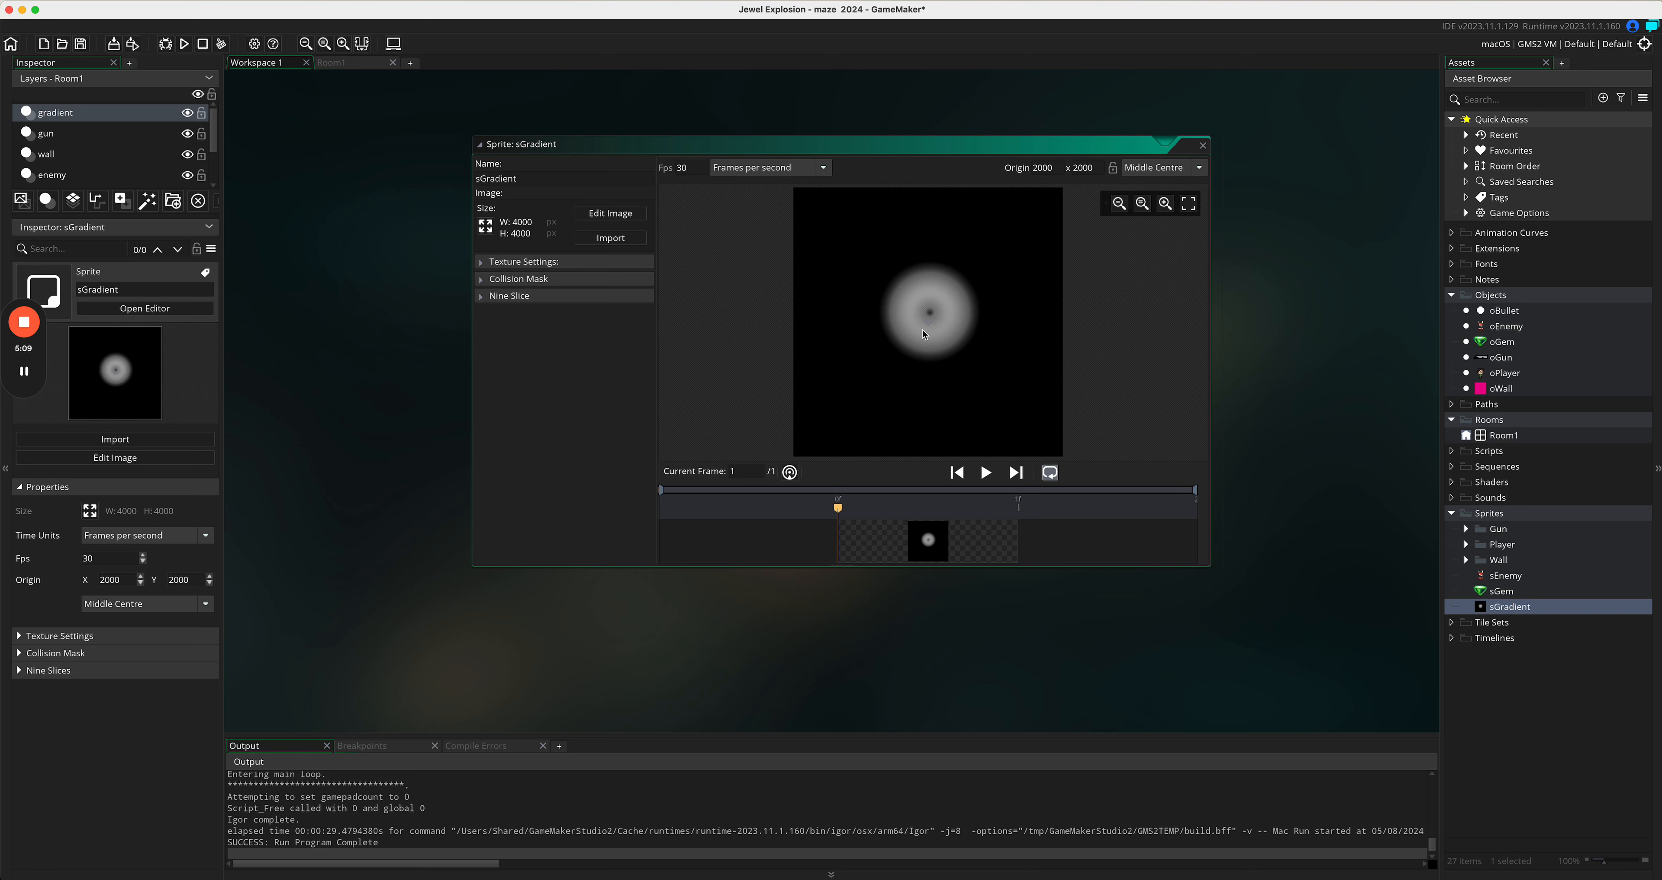
Step: Move the sprite's origin onto the transparent spot at the glow's centre, about 2029 x 1854, and close the sprite editor
drag(930, 328, 929, 319)
click(1165, 203)
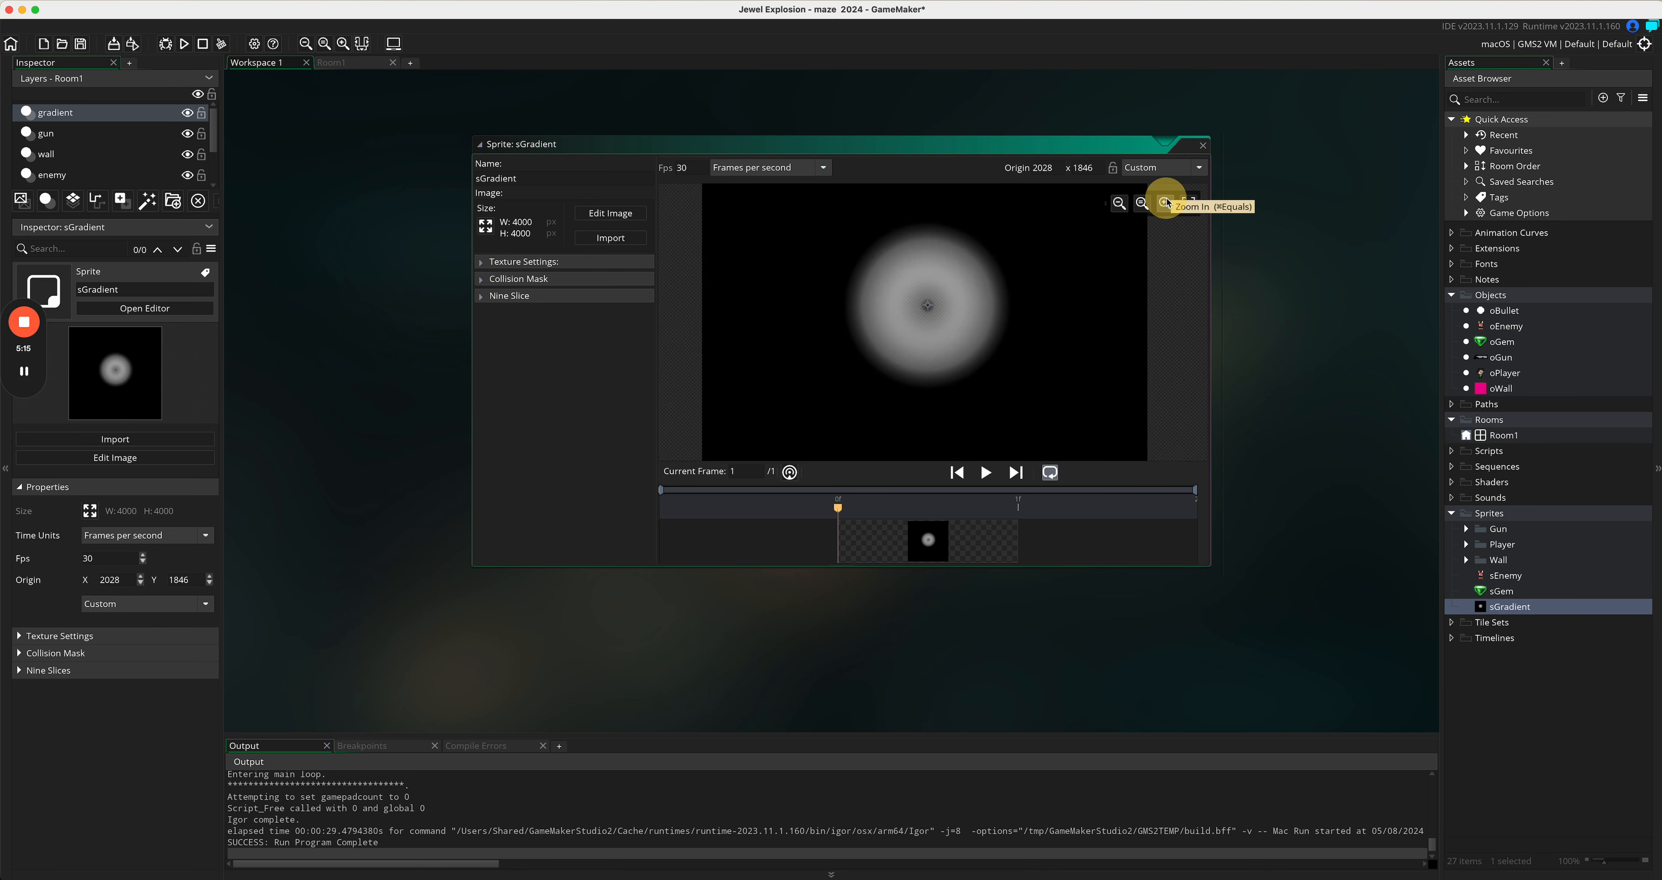
click(1165, 203)
click(1165, 203)
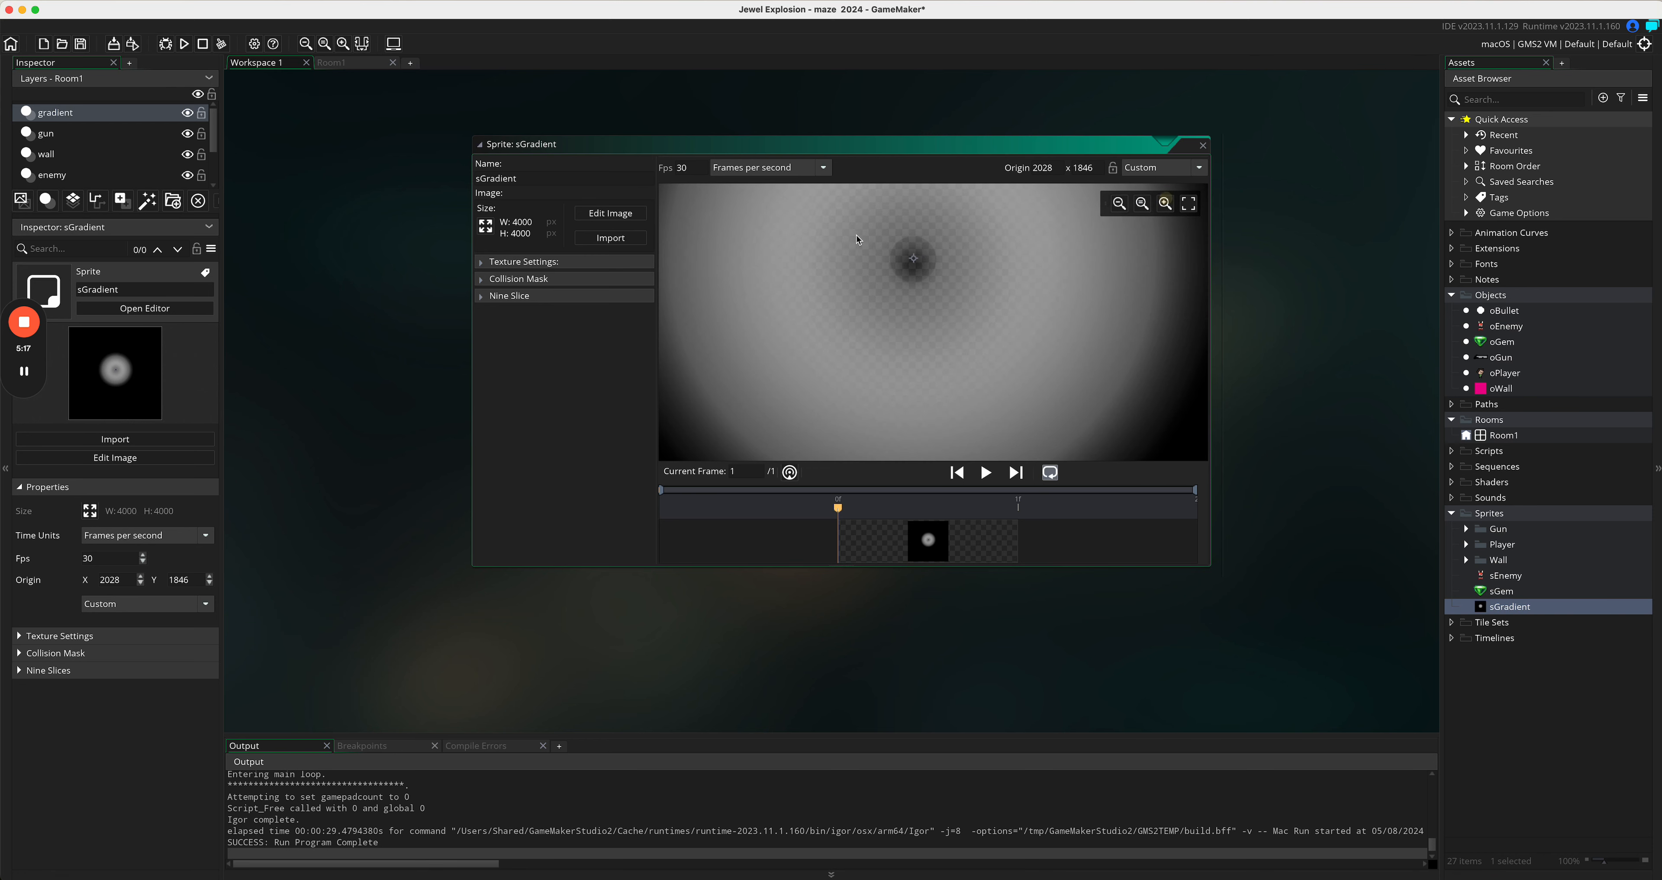
drag(915, 261, 929, 266)
click(1142, 204)
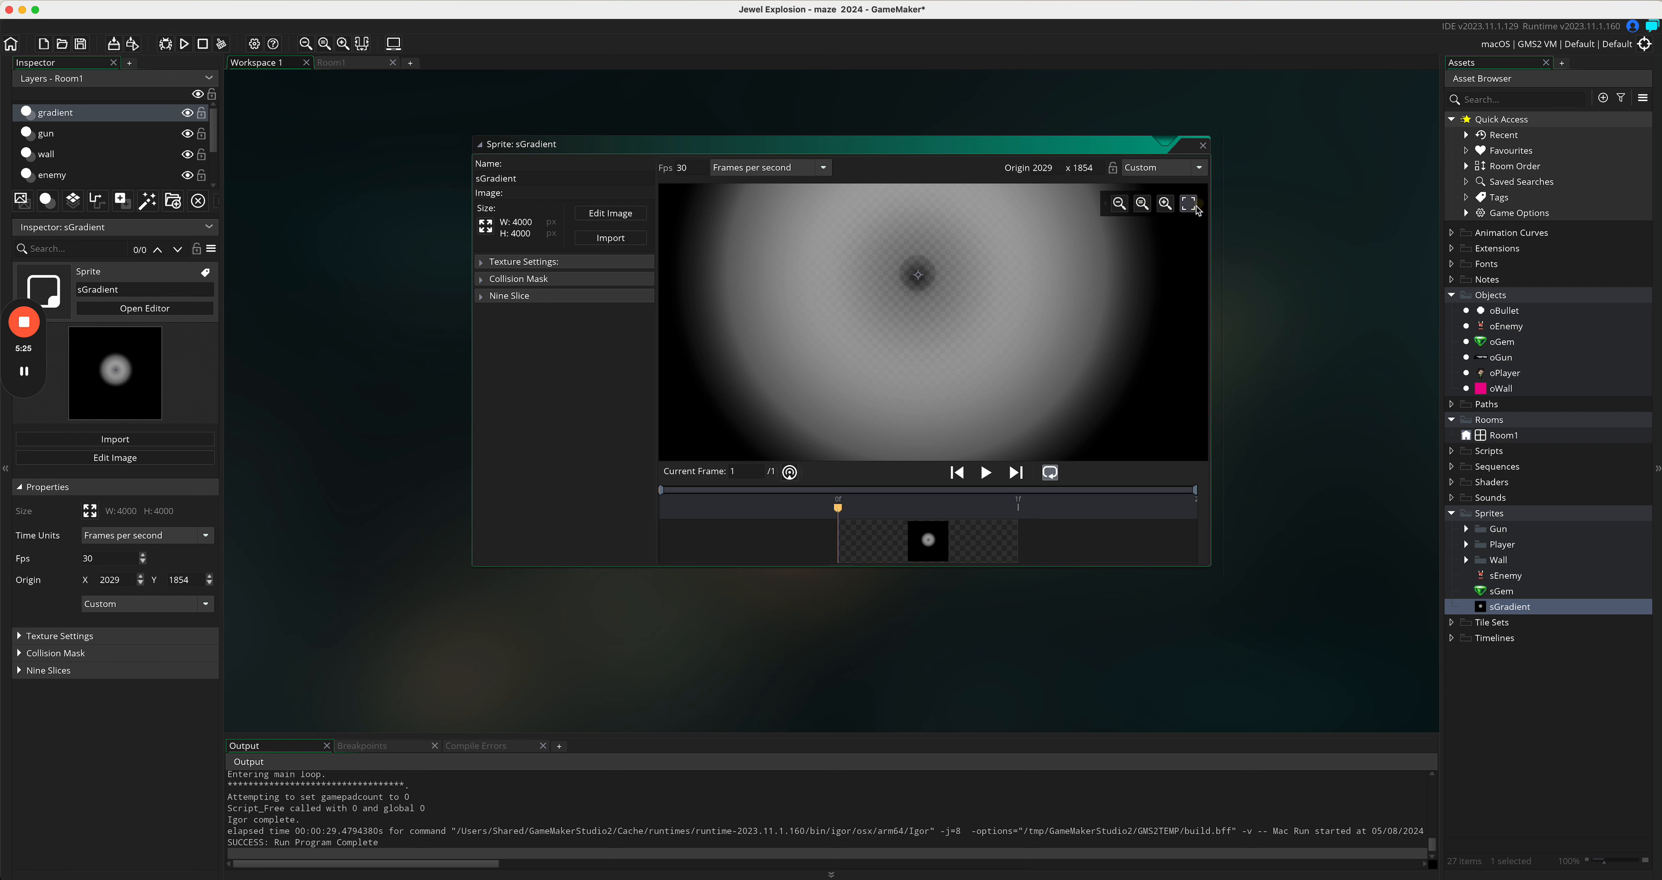
click(1188, 204)
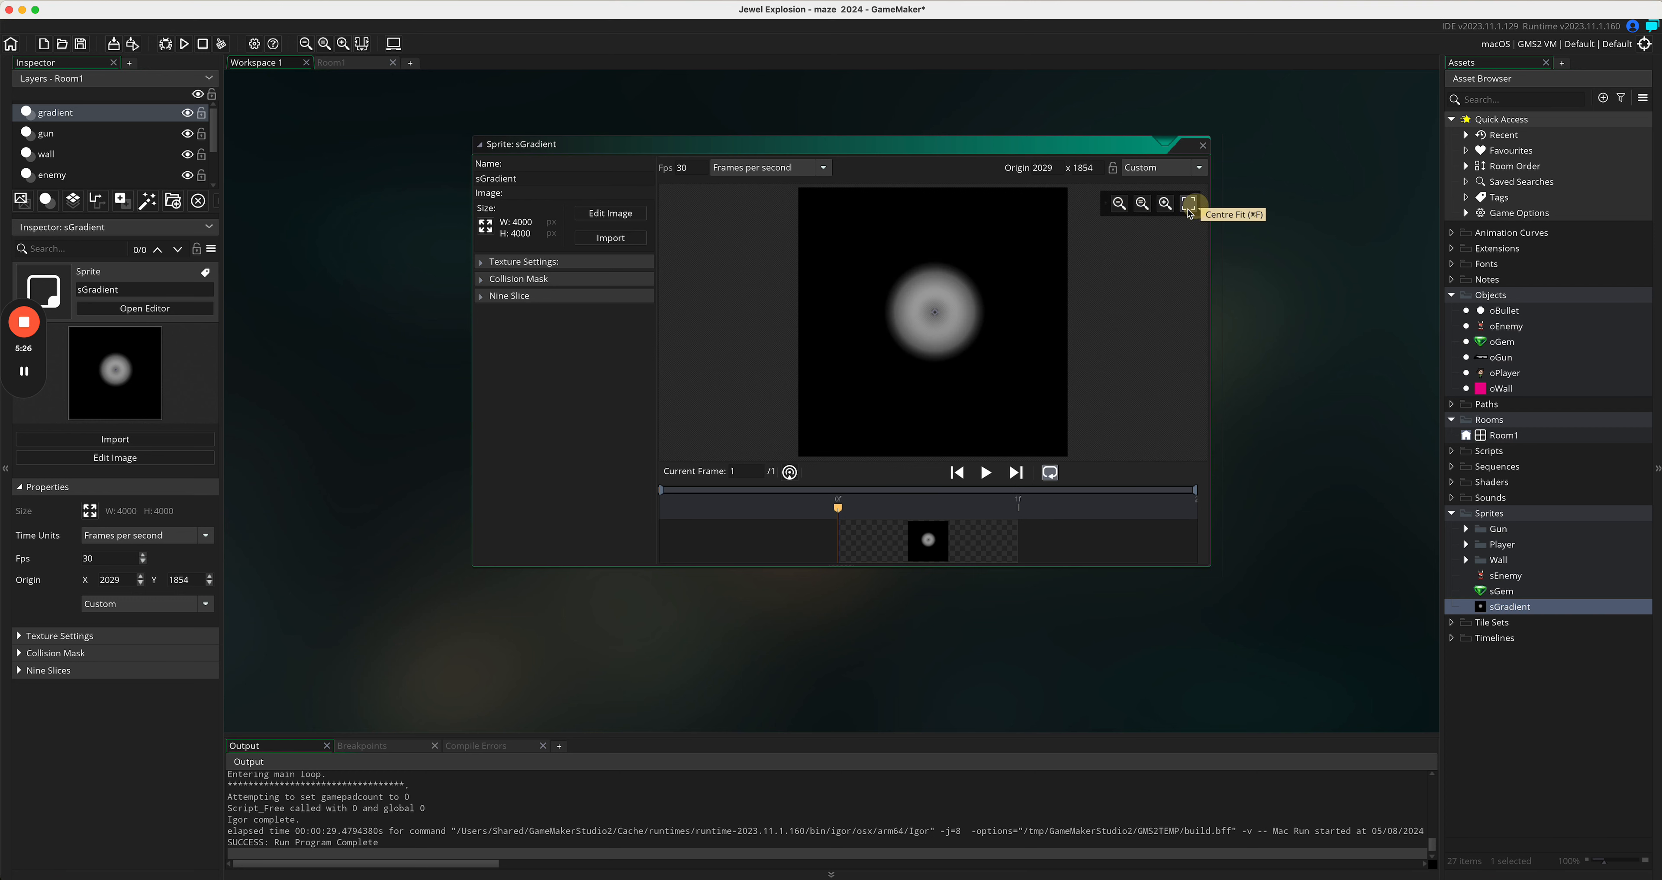
click(1202, 146)
Step: Create a new object in the Objects group and name it oGradient
click(1507, 299)
right_click(1508, 303)
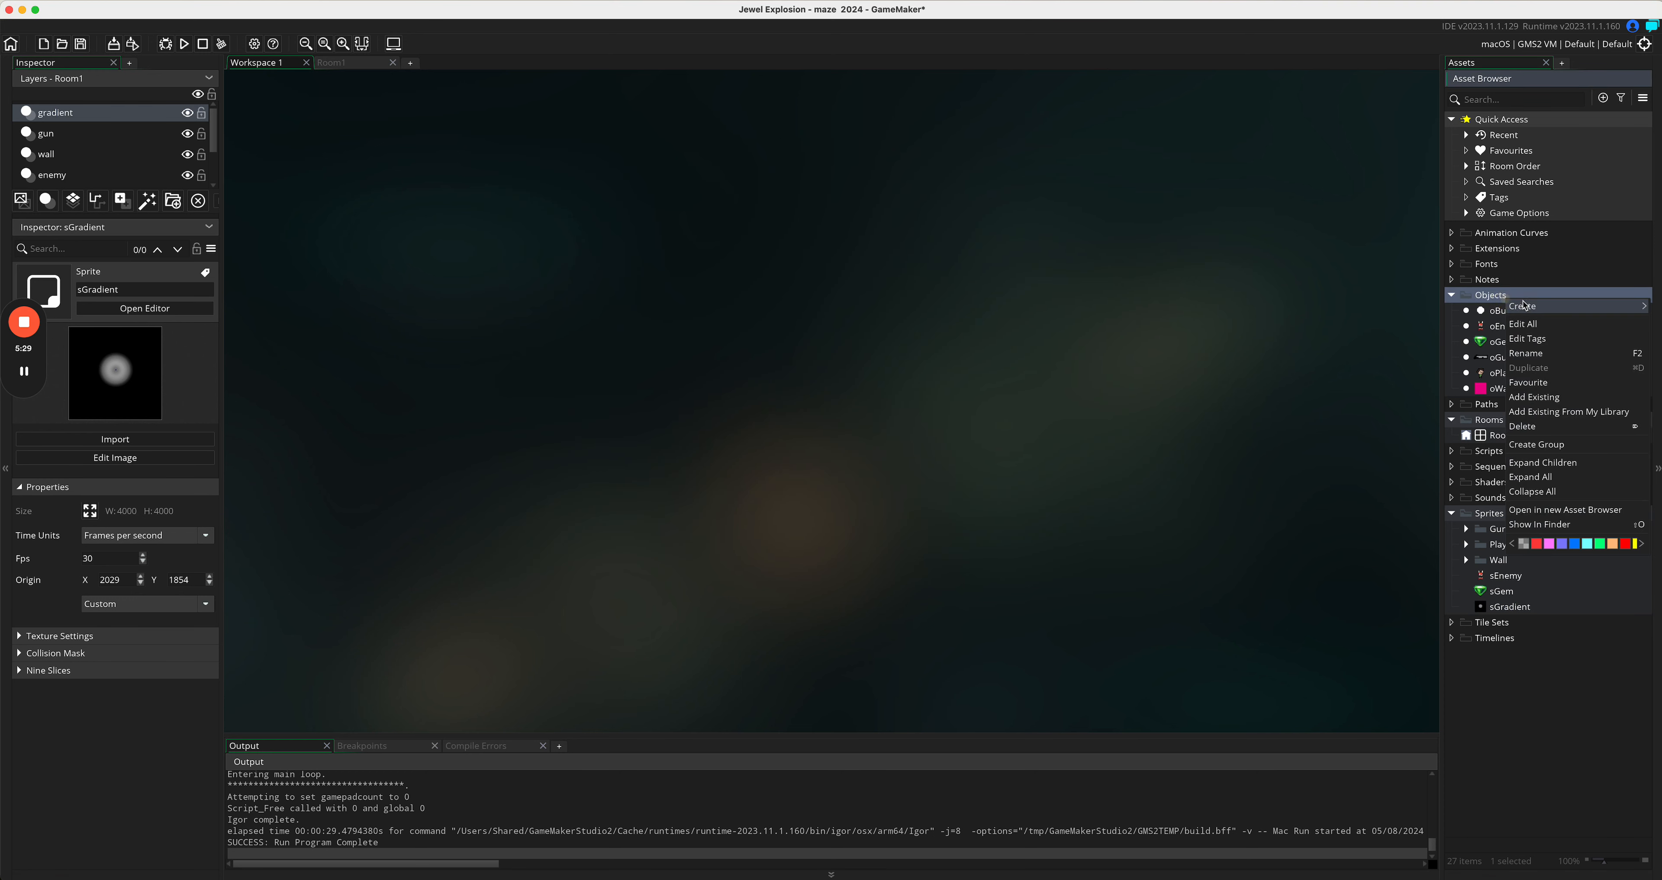
mouse_move(1528, 308)
click(1461, 366)
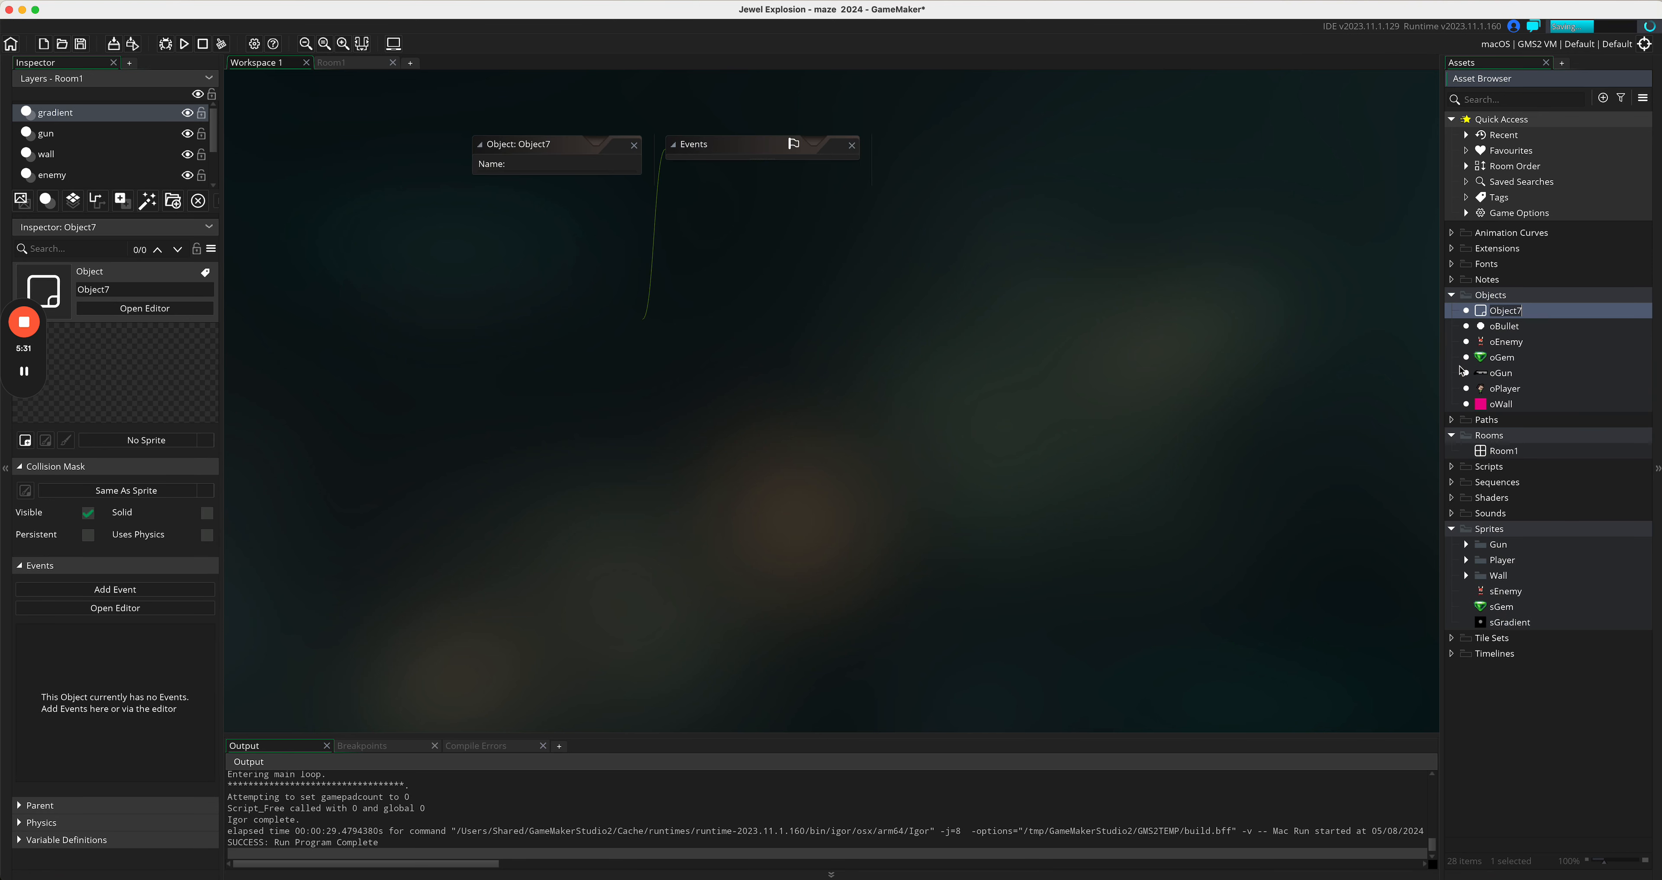
text(oGradoGradii)
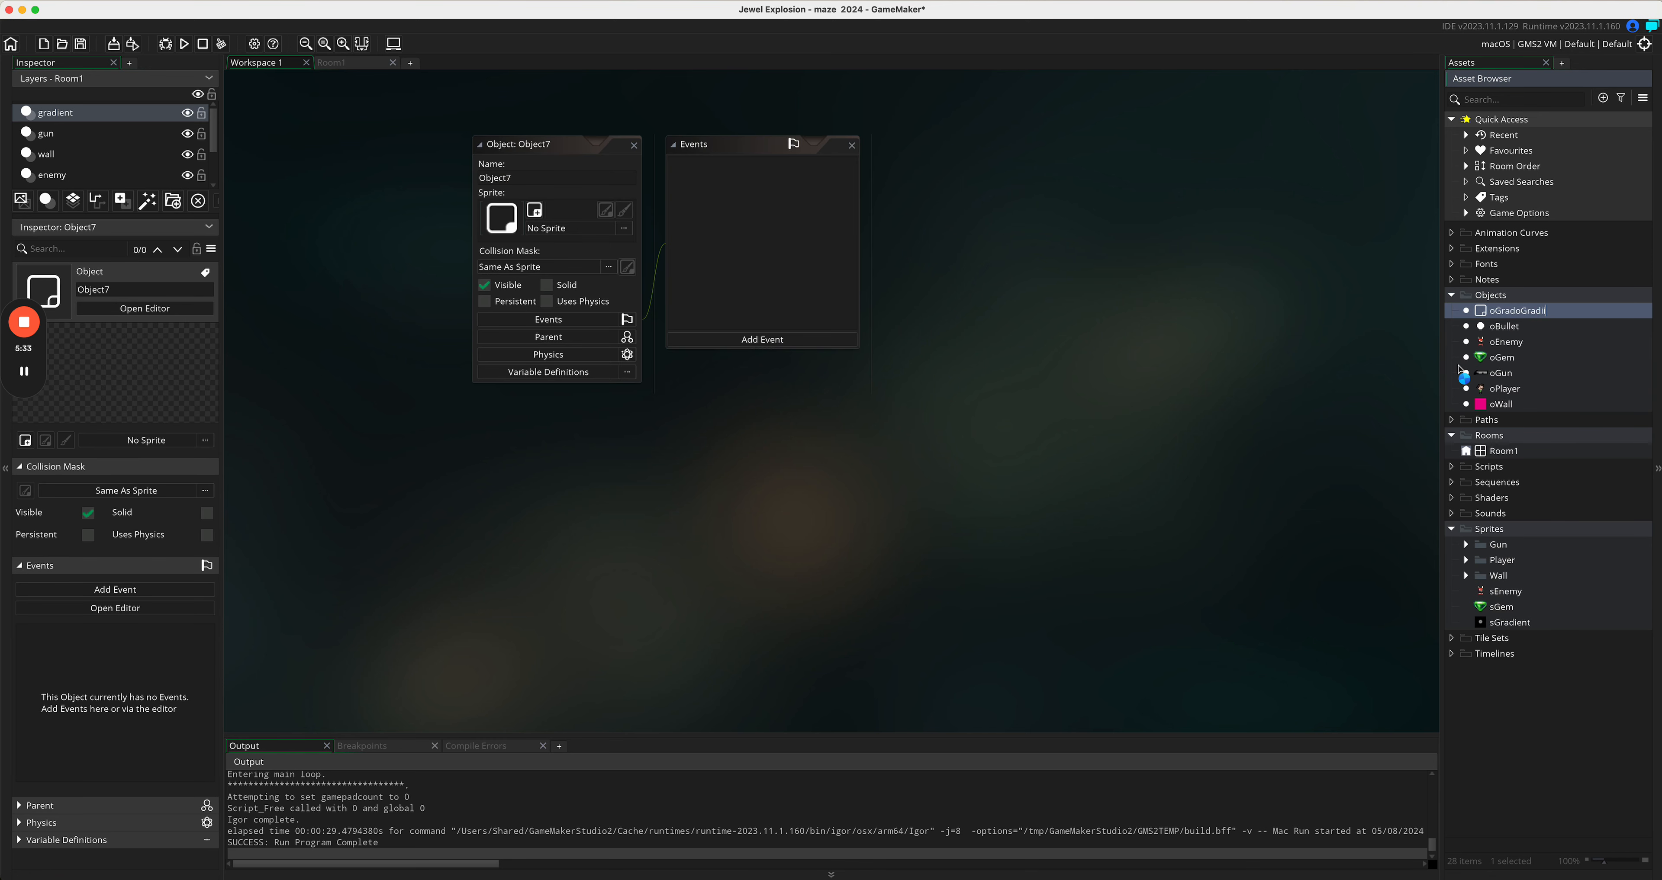
key(BackSpace)
key(BackSpace)
key(BackSpace)
key(BackSpace)
key(BackSpace)
key(BackSpace)
key(BackSpace)
key(BackSpace)
key(BackSpace)
key(BackSpace)
text(oGradient)
key(Return)
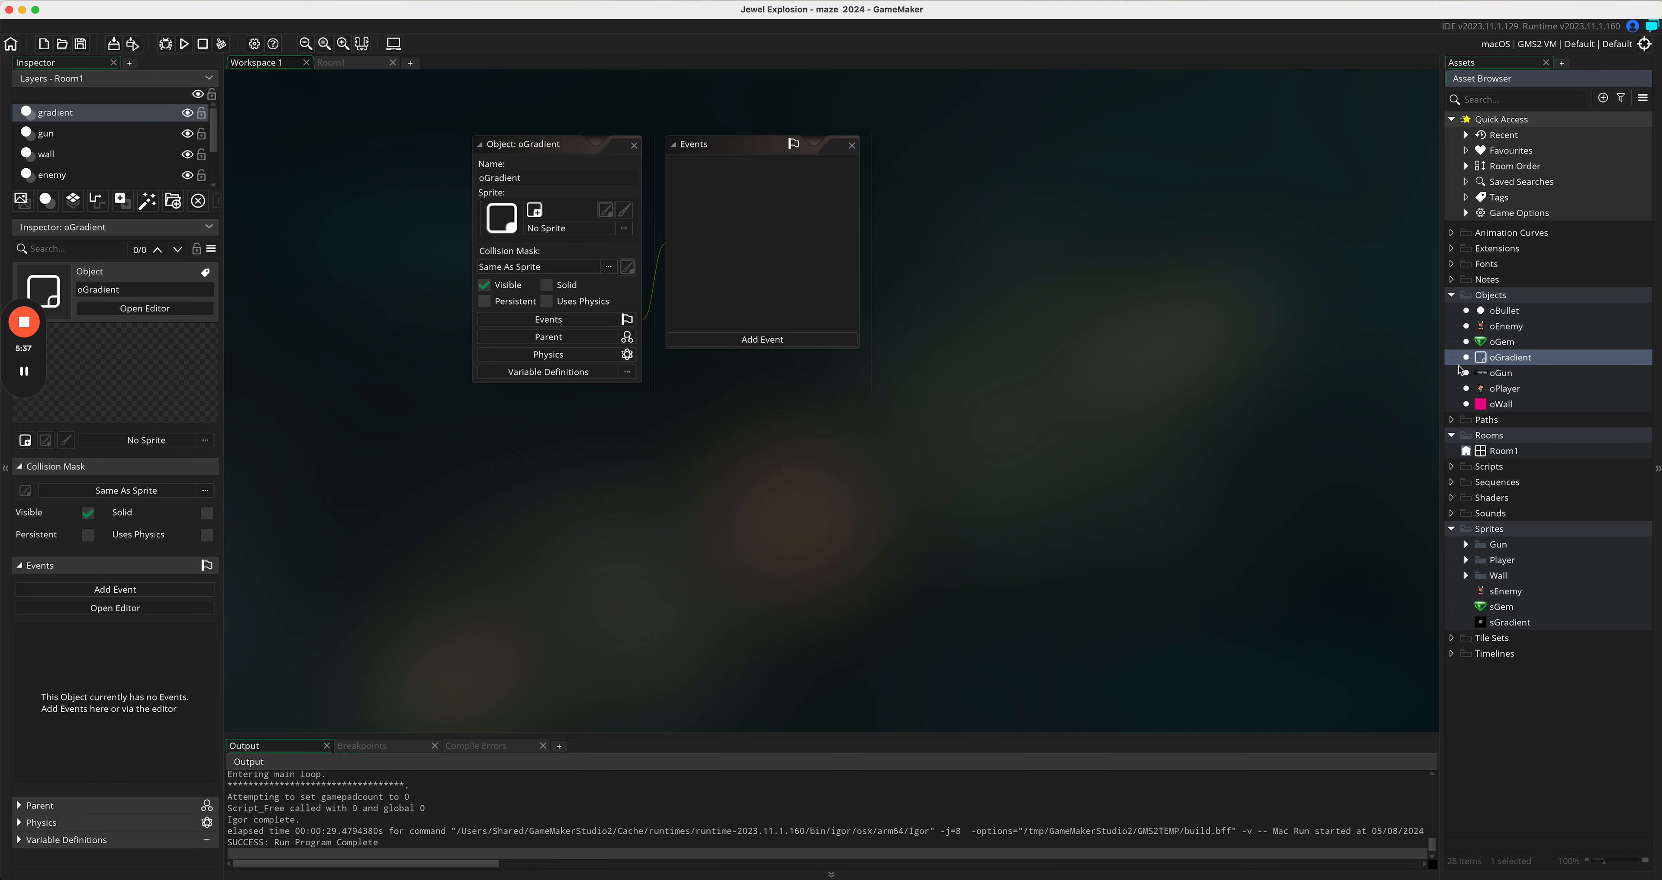
Step: Assign the sGradient sprite to the oGradient object
click(573, 228)
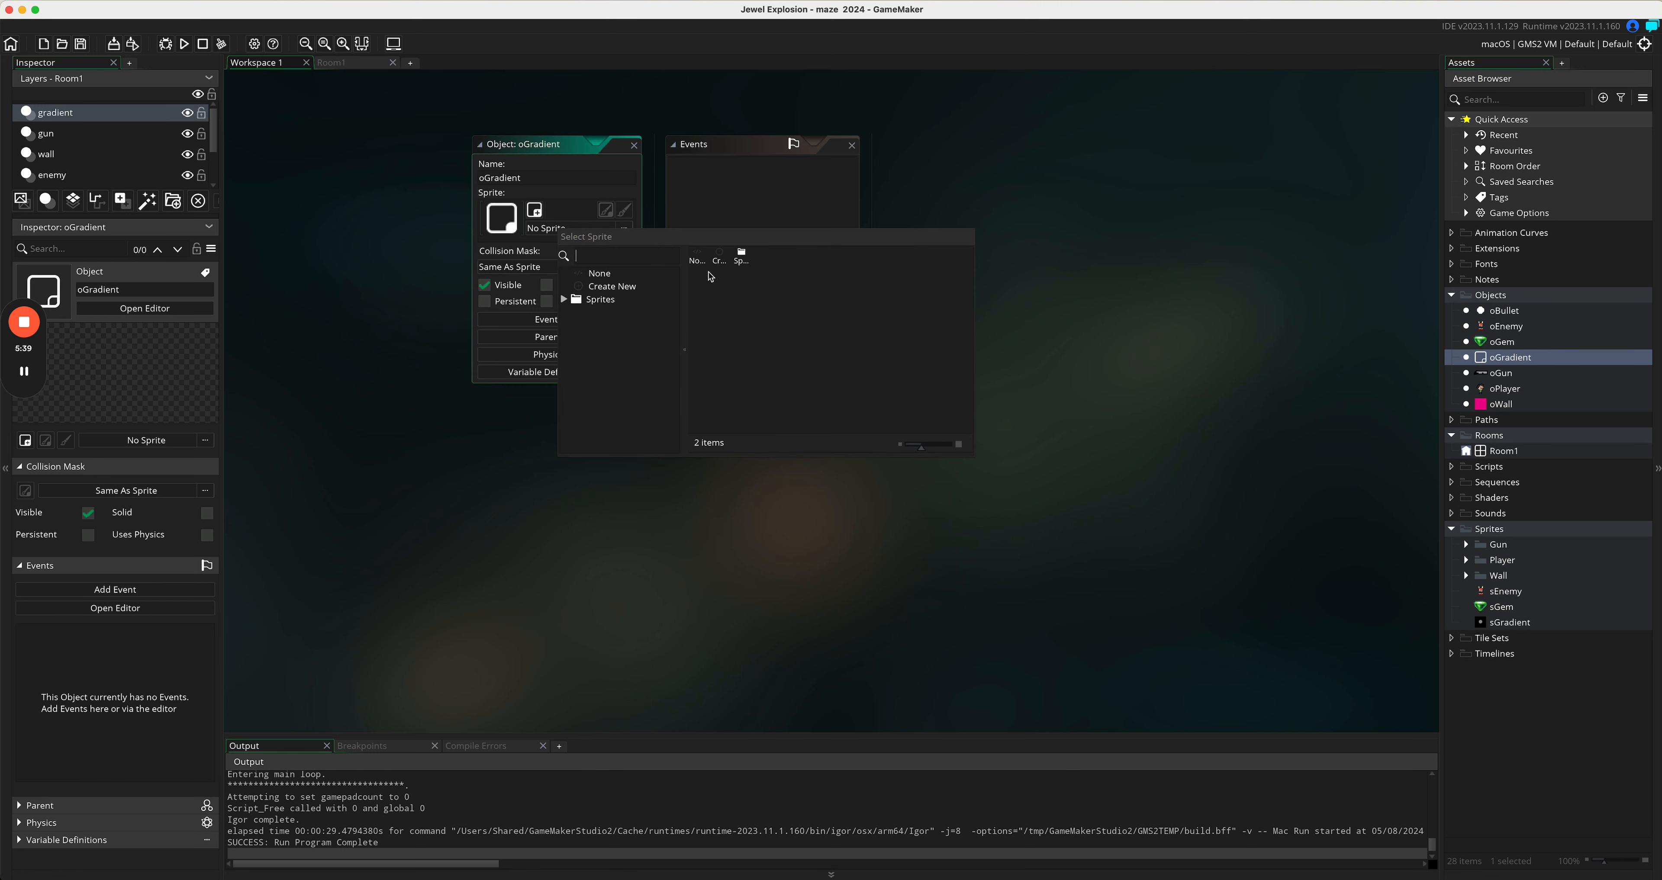
click(761, 257)
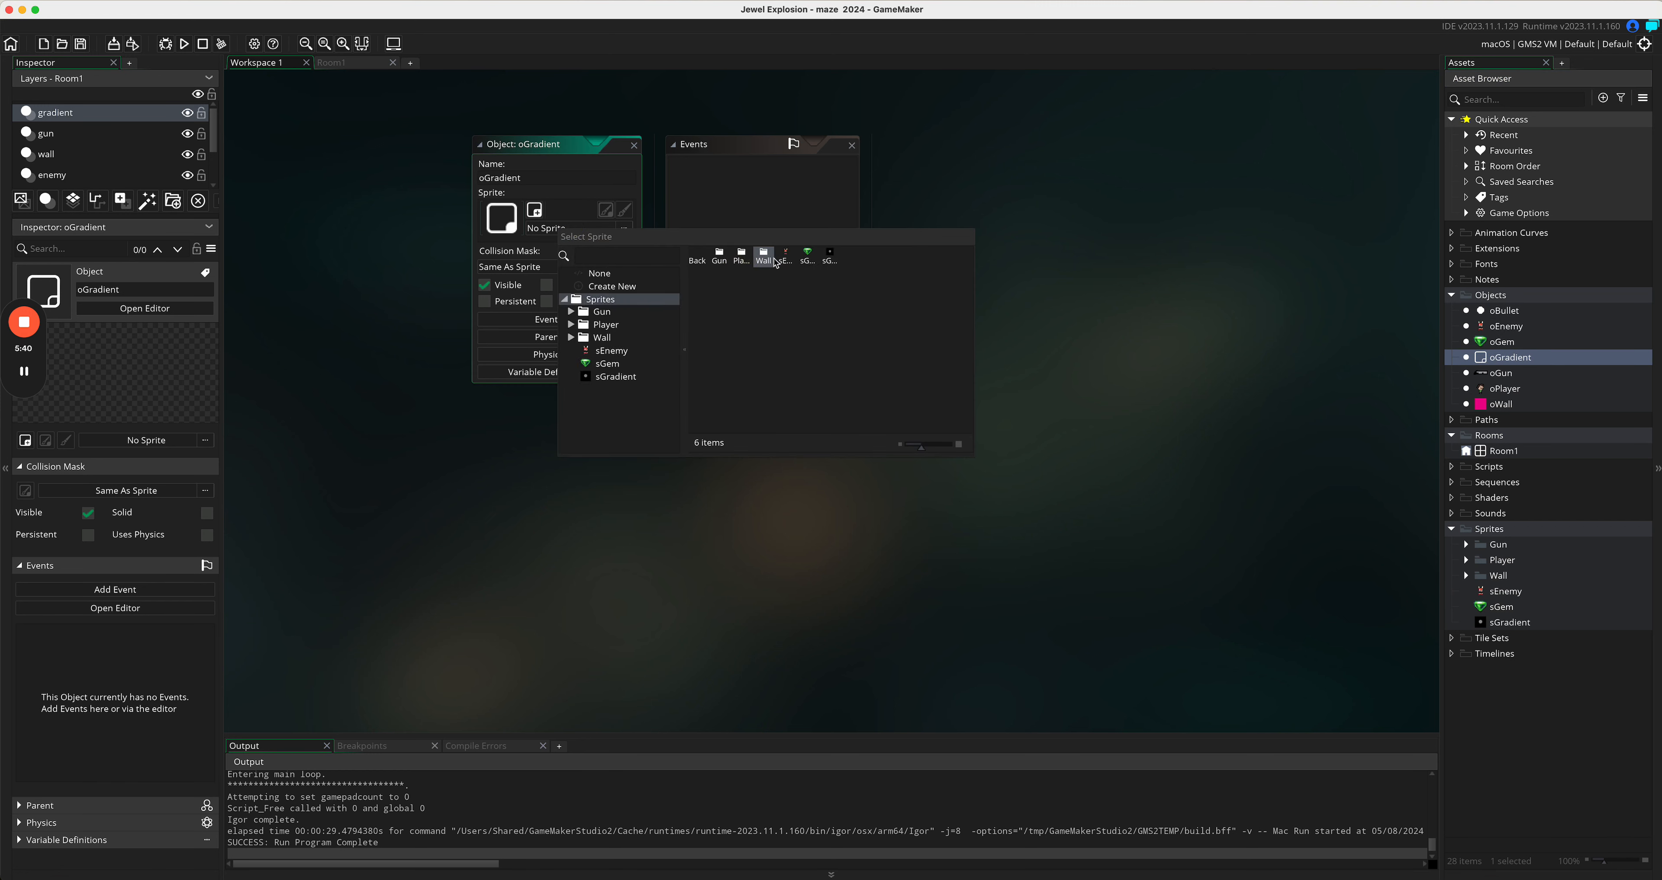
click(831, 257)
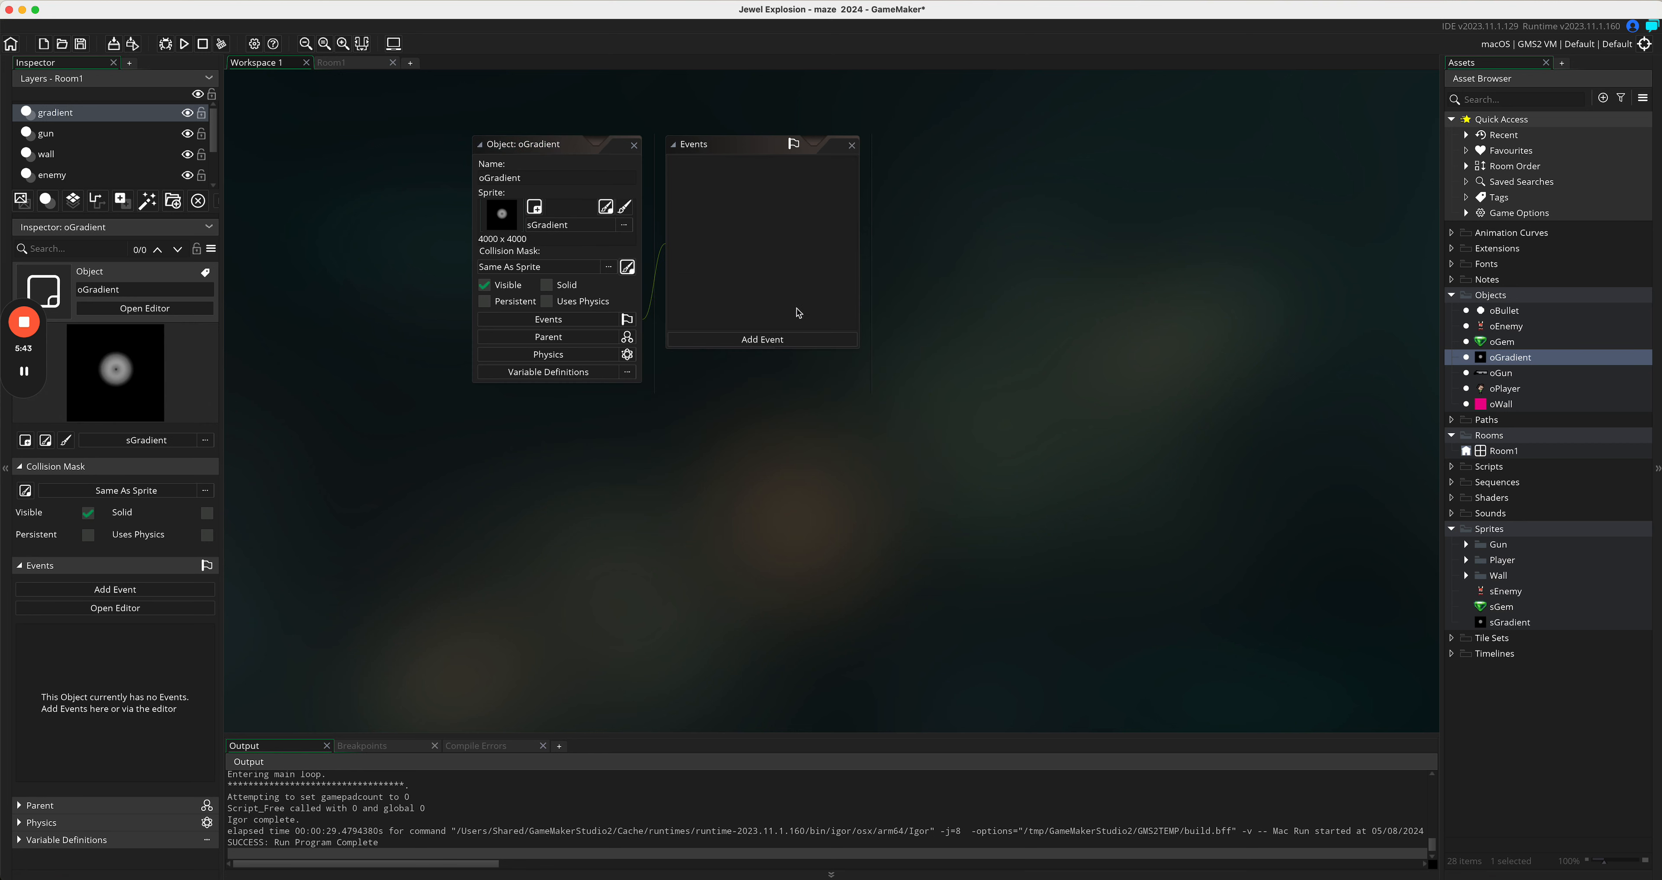
Step: Add a Begin Step event to the oGradient object
click(780, 339)
mouse_move(826, 388)
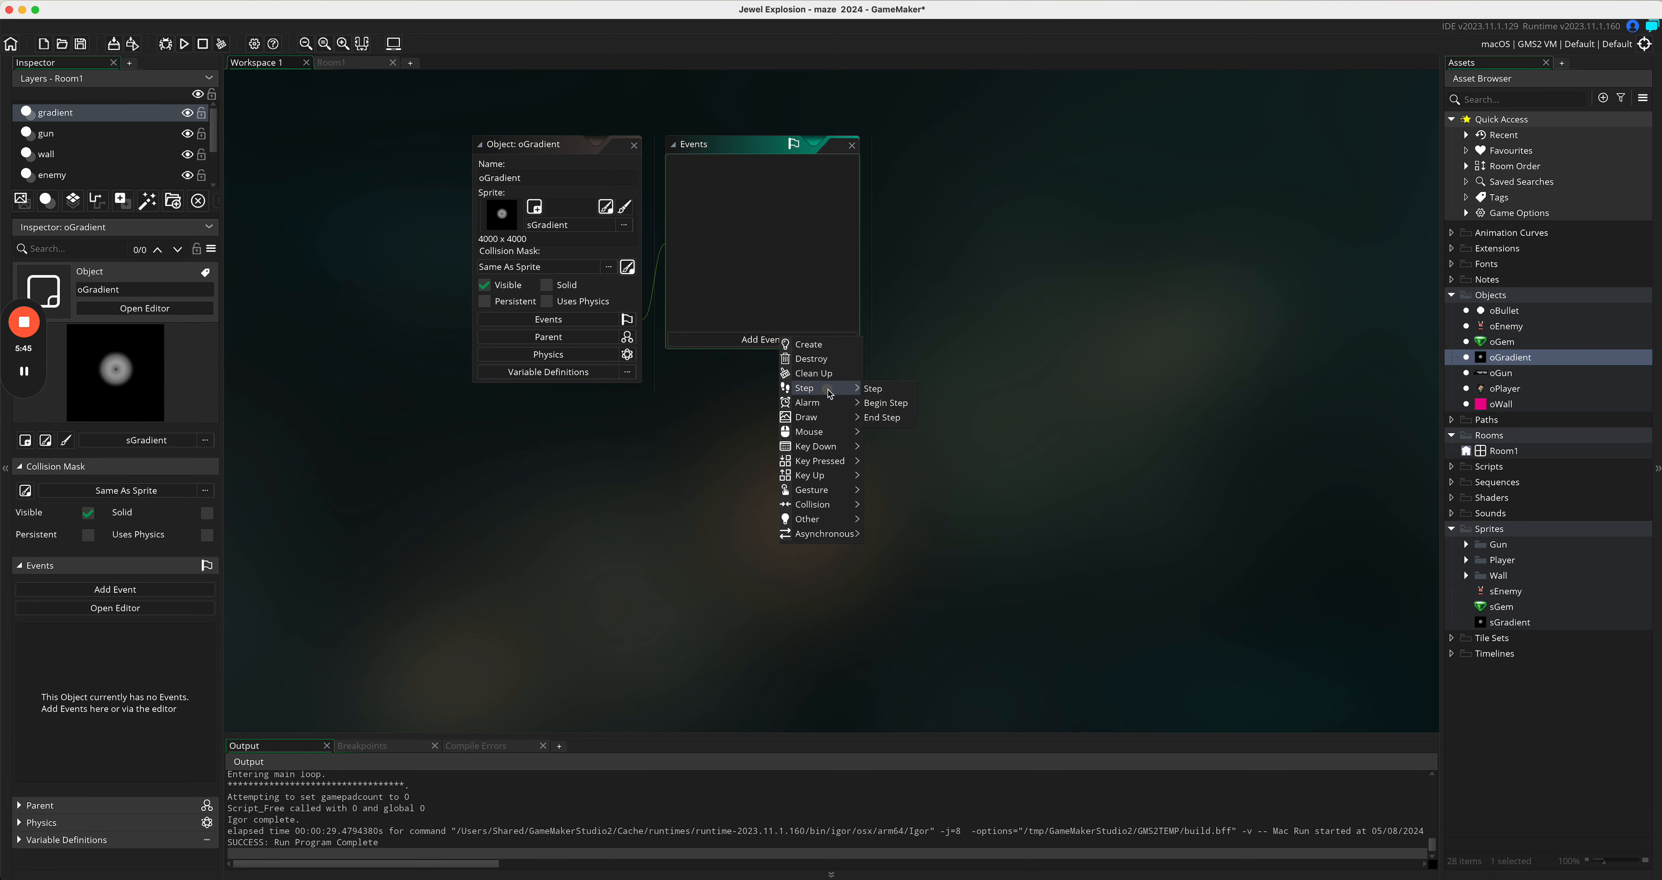
click(887, 403)
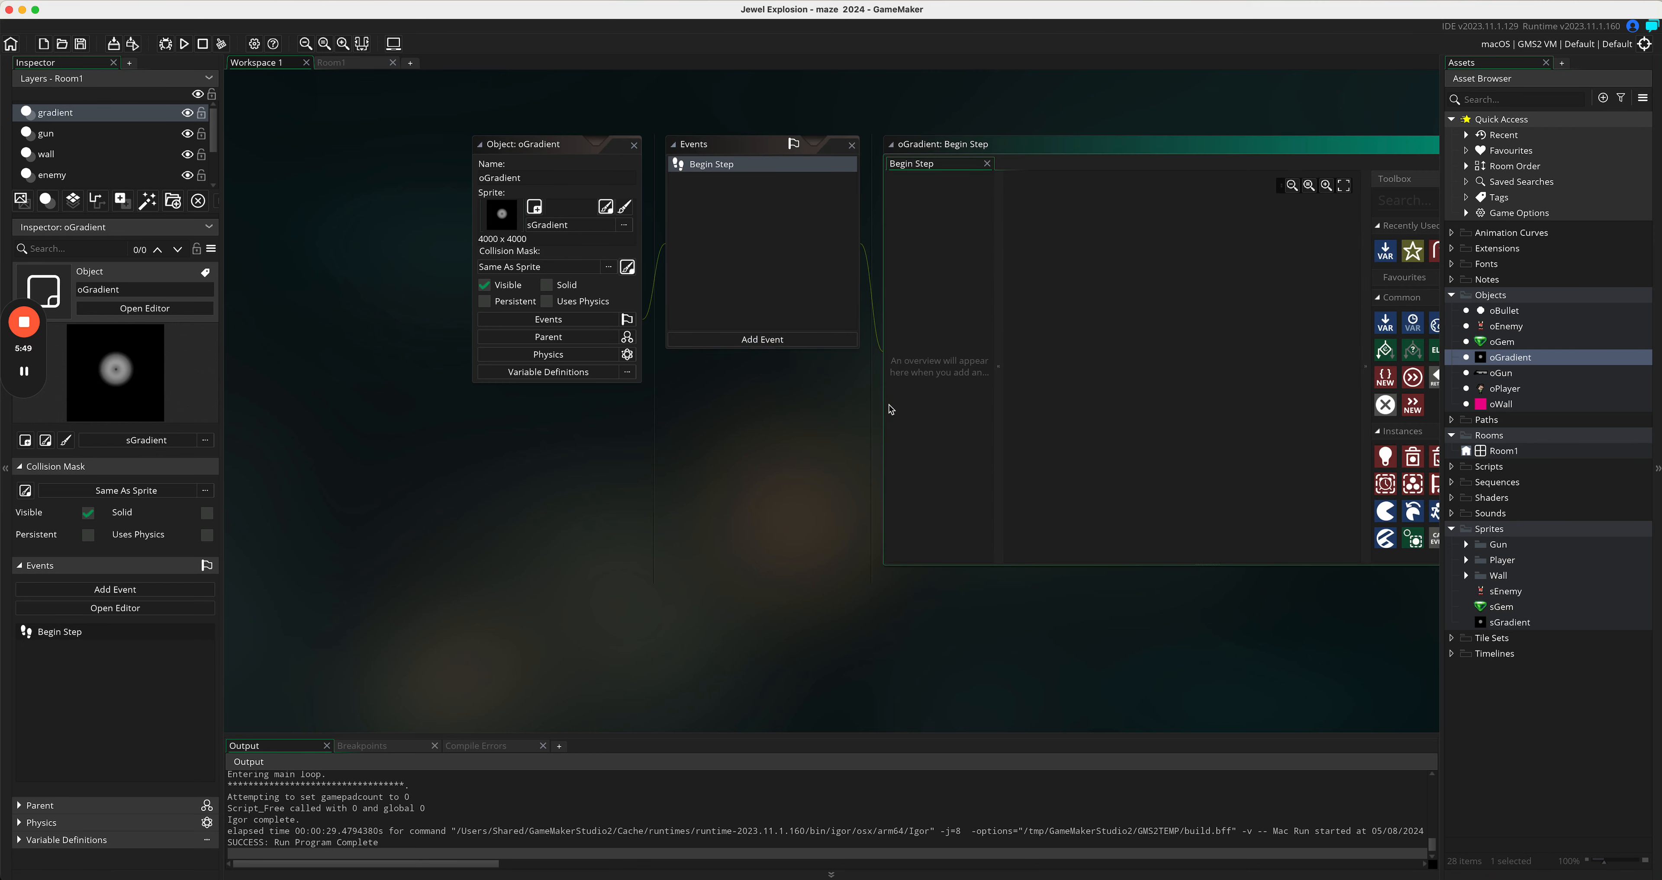
click(808, 414)
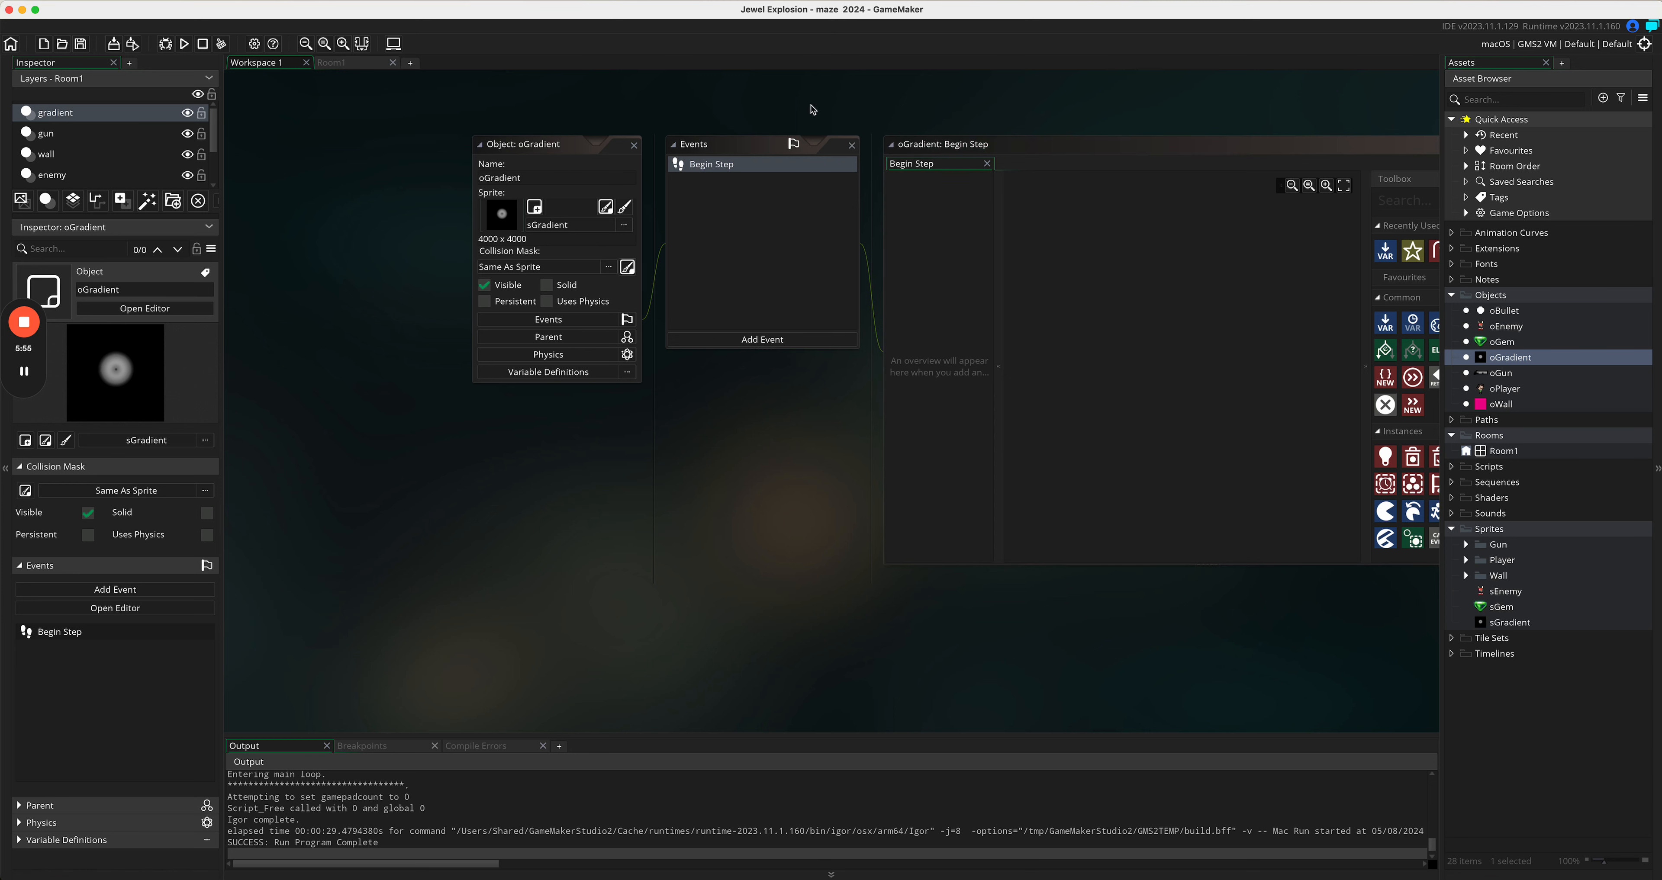
scroll(812, 110, up, 2)
scroll(811, 110, right, 3)
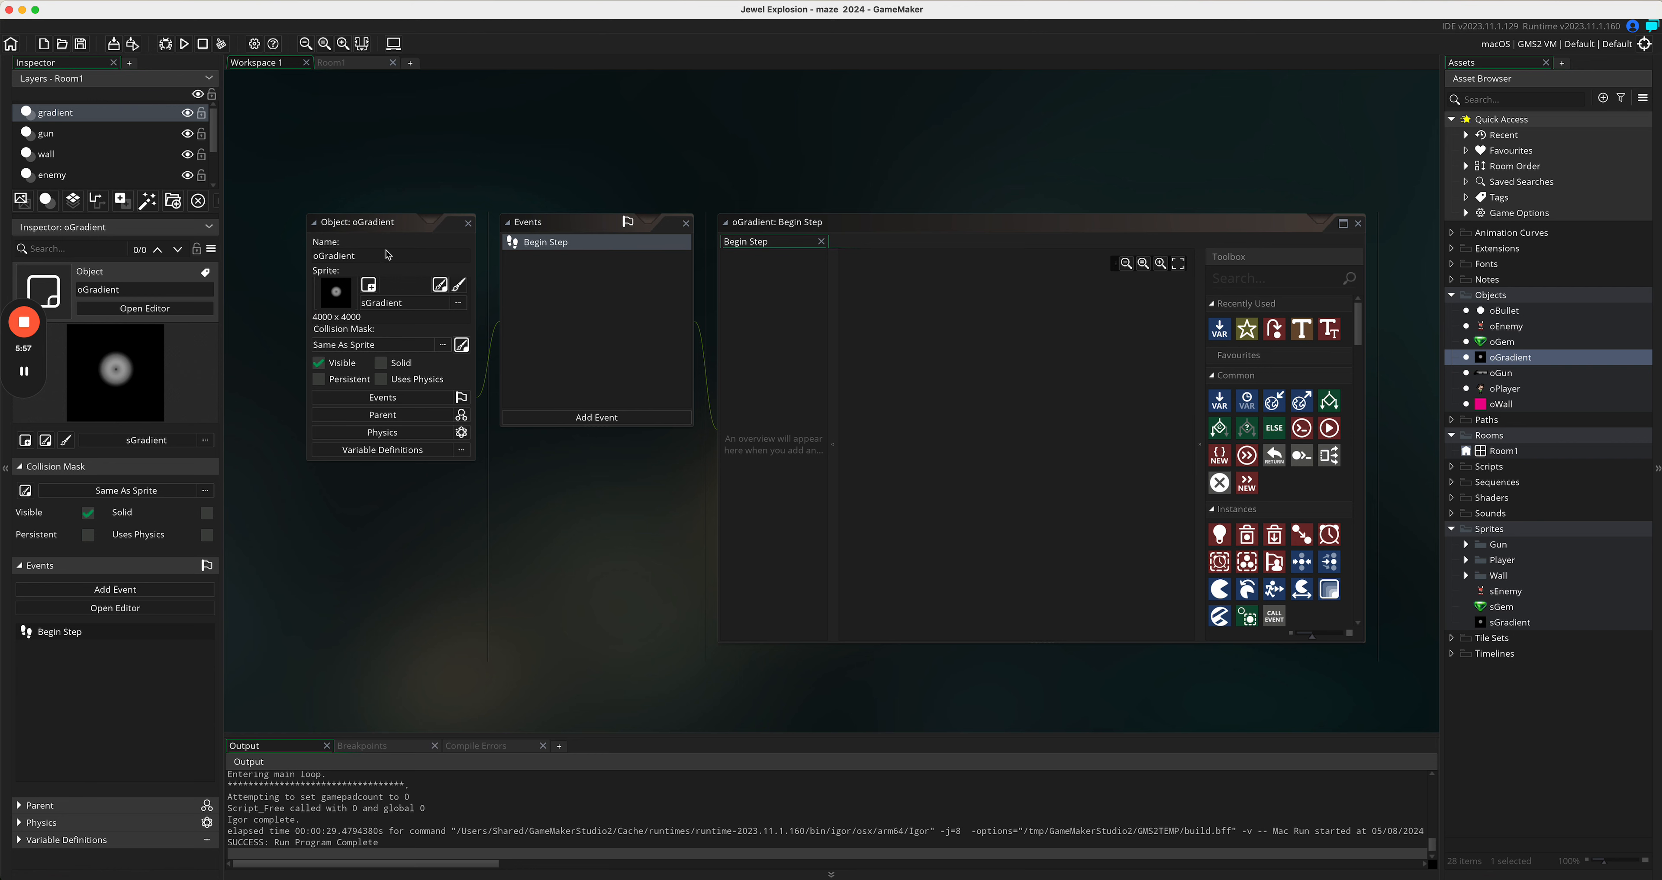
Step: Add two Assign Variable actions to oGradient's Begin Step event, for the variables x and y
drag(1221, 402, 1007, 388)
click(998, 476)
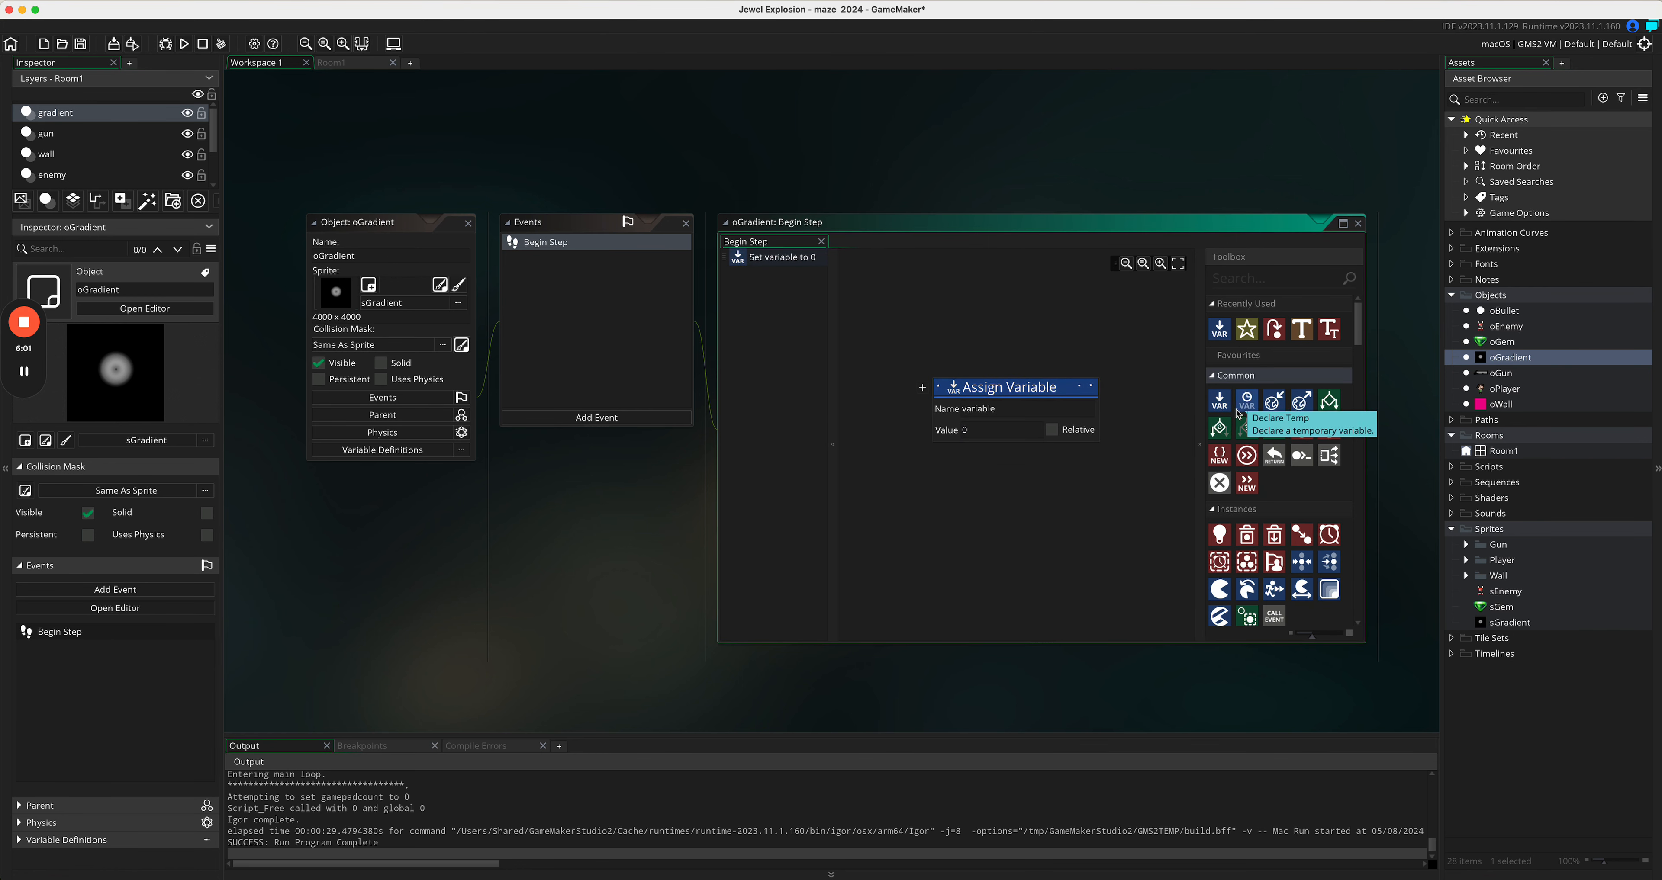
drag(1219, 401, 842, 407)
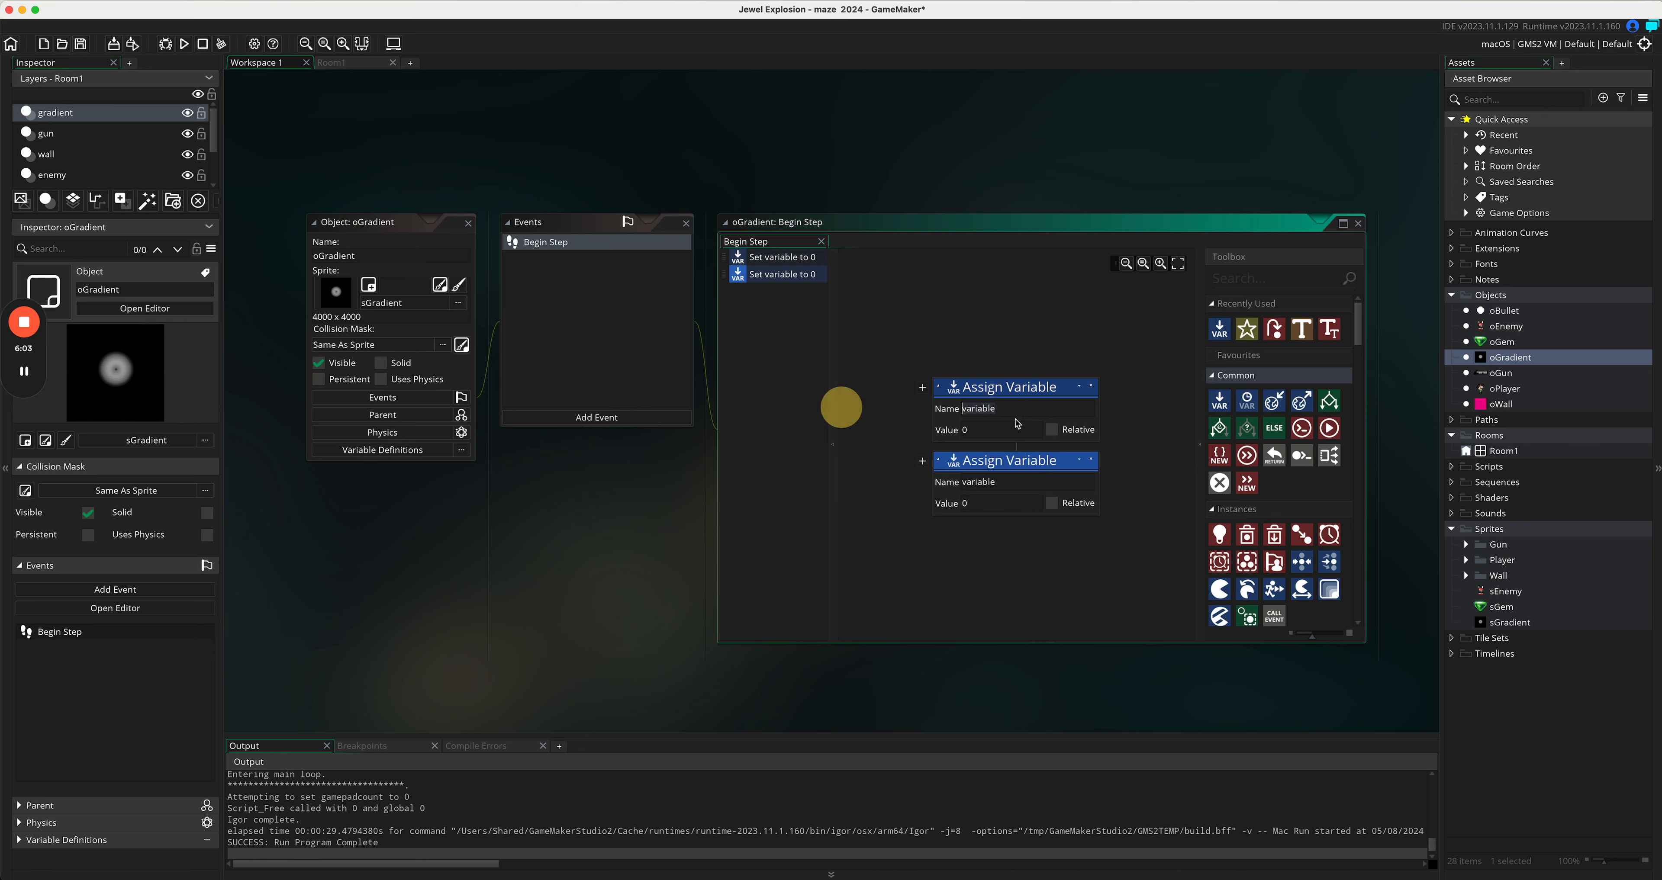
text(x)
click(914, 484)
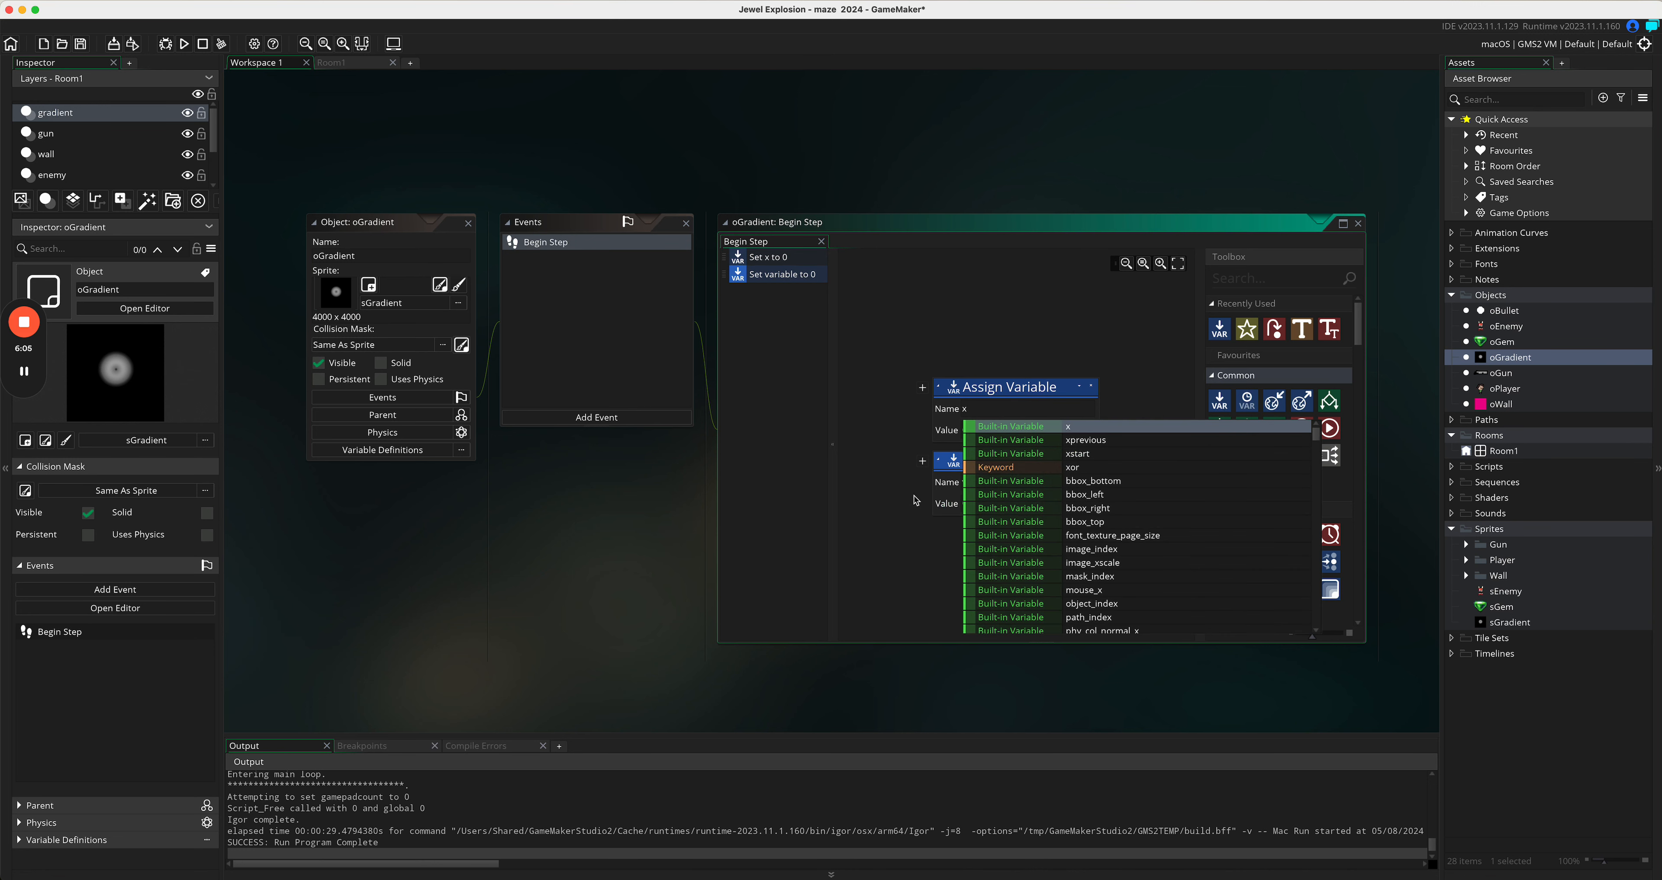
click(891, 494)
drag(1051, 491, 924, 484)
text(y)
Step: Set the value assigned to x to oPlayer.x
click(981, 431)
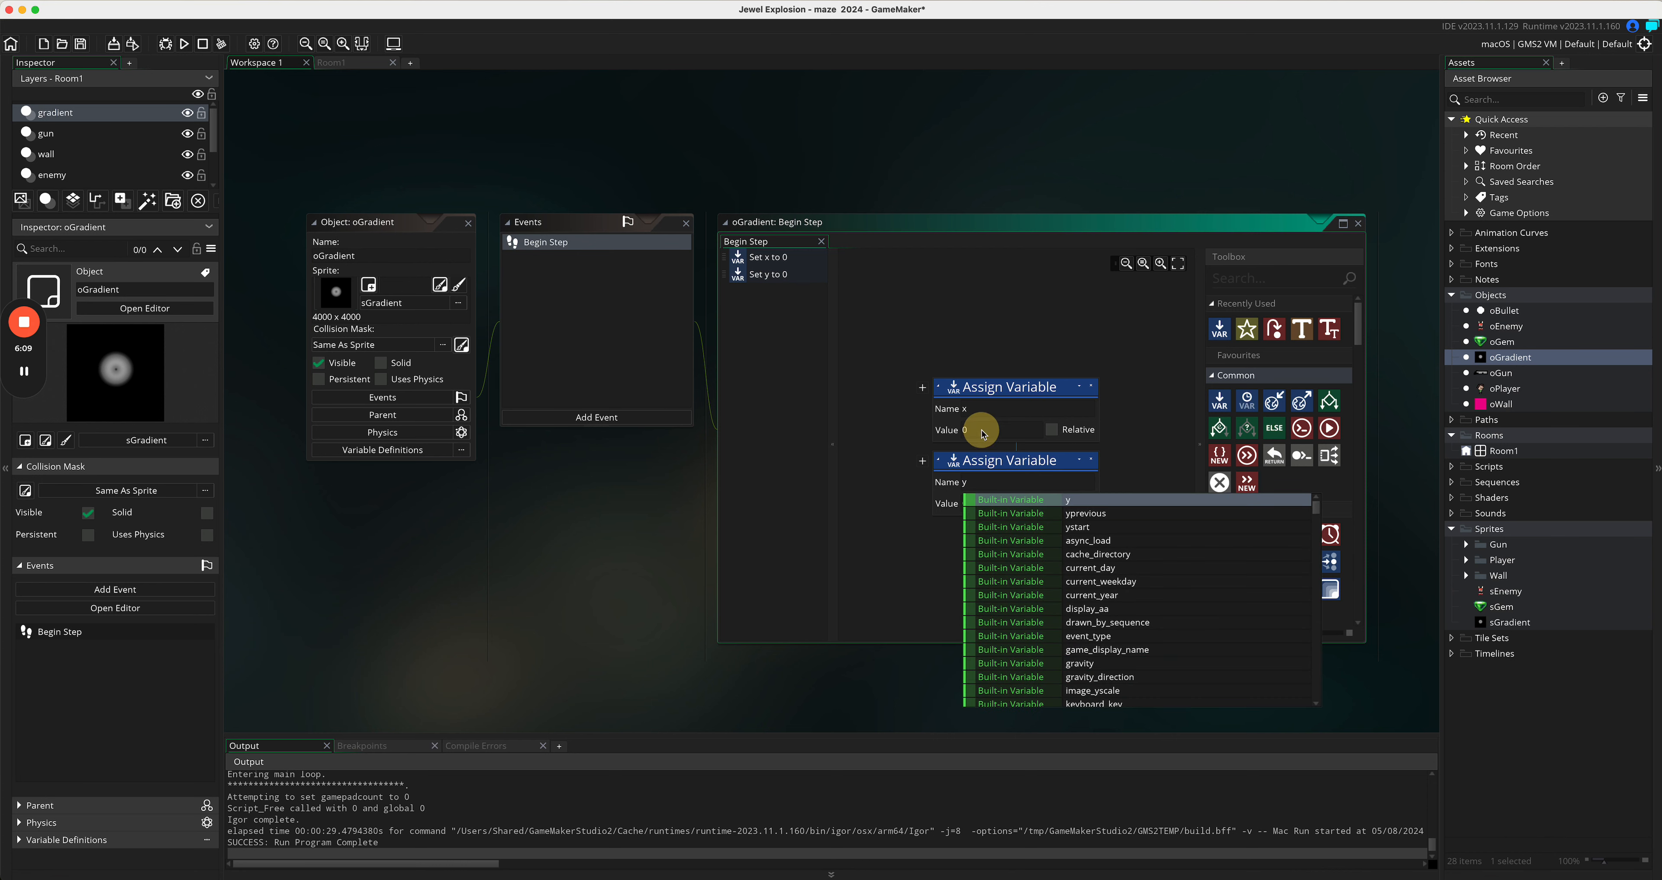
key(BackSpace)
text(o)
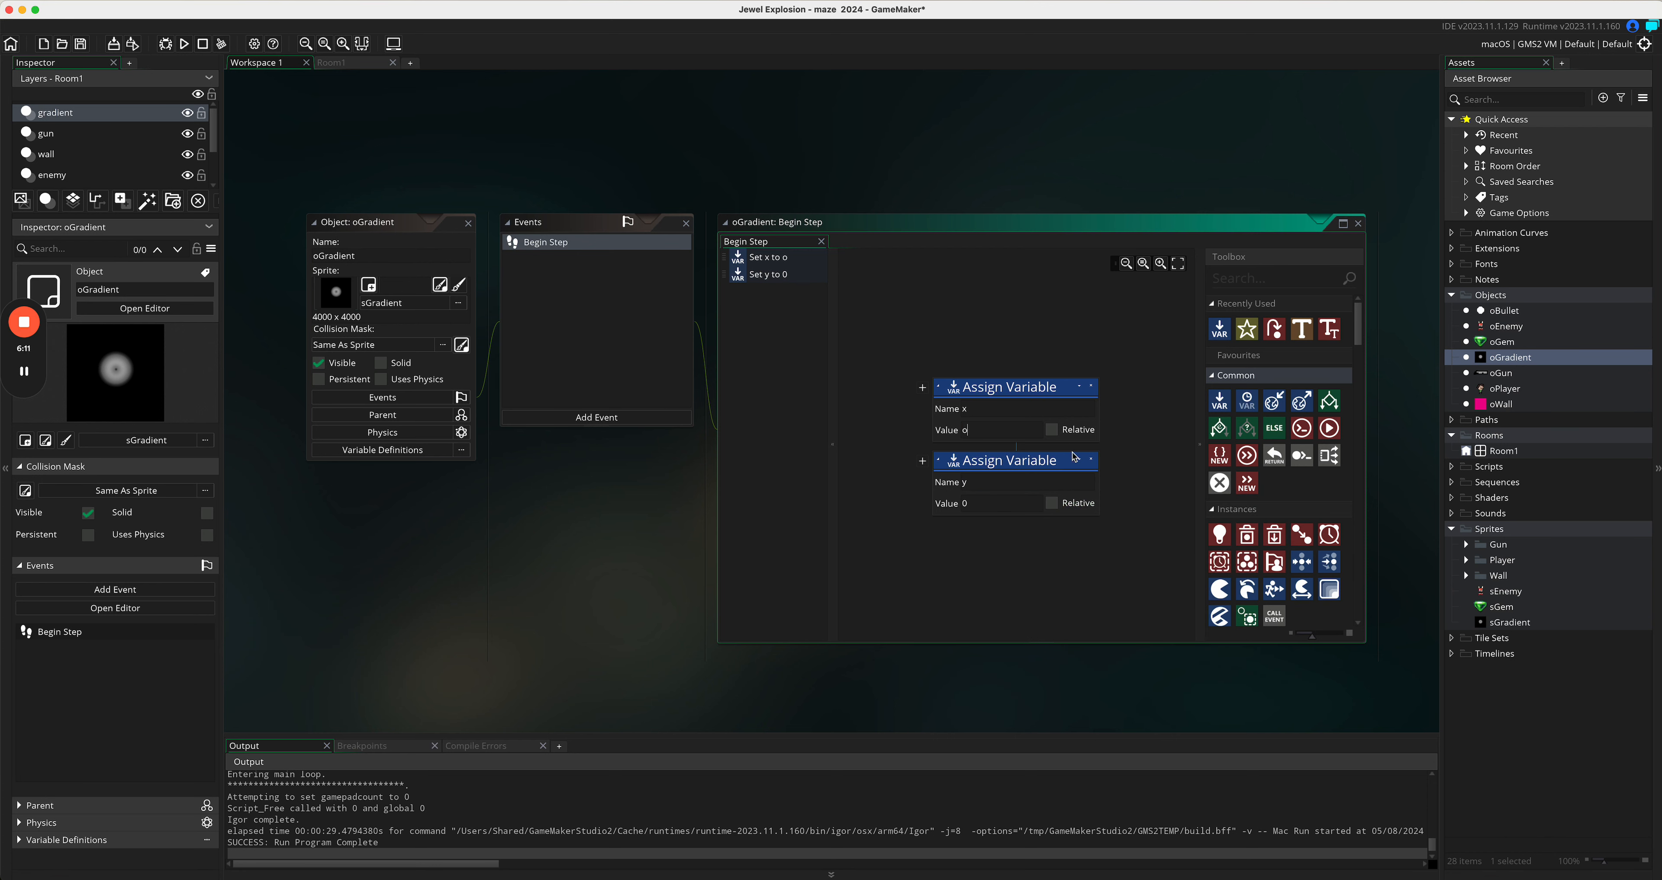
text(Player.x)
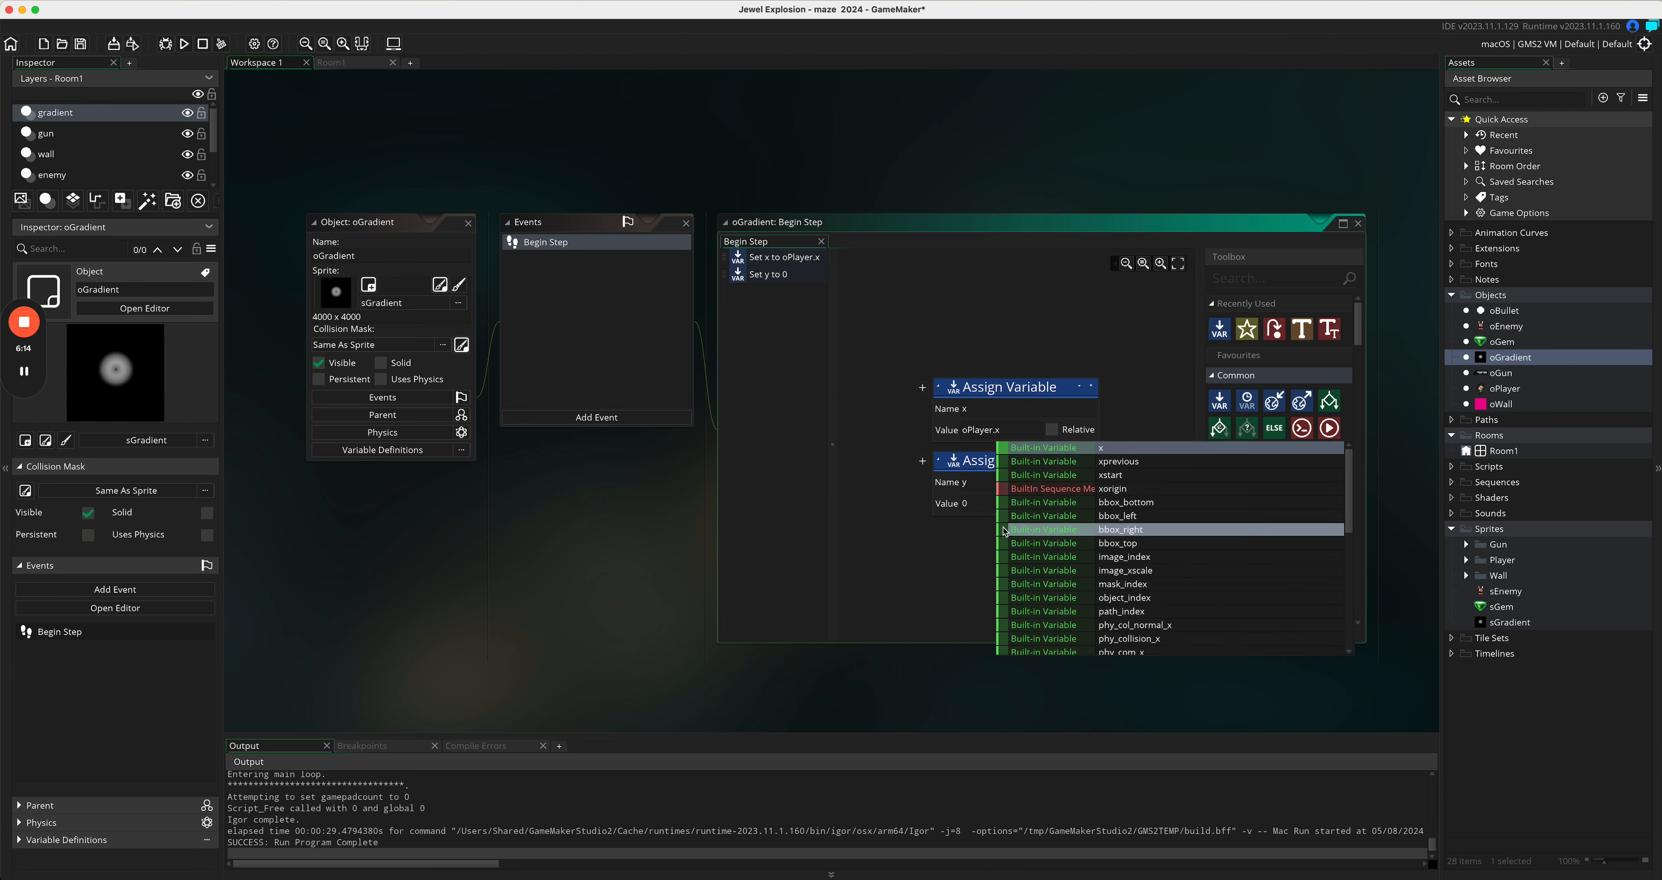
Step: Set the value assigned to y to oPlayer.y
click(982, 507)
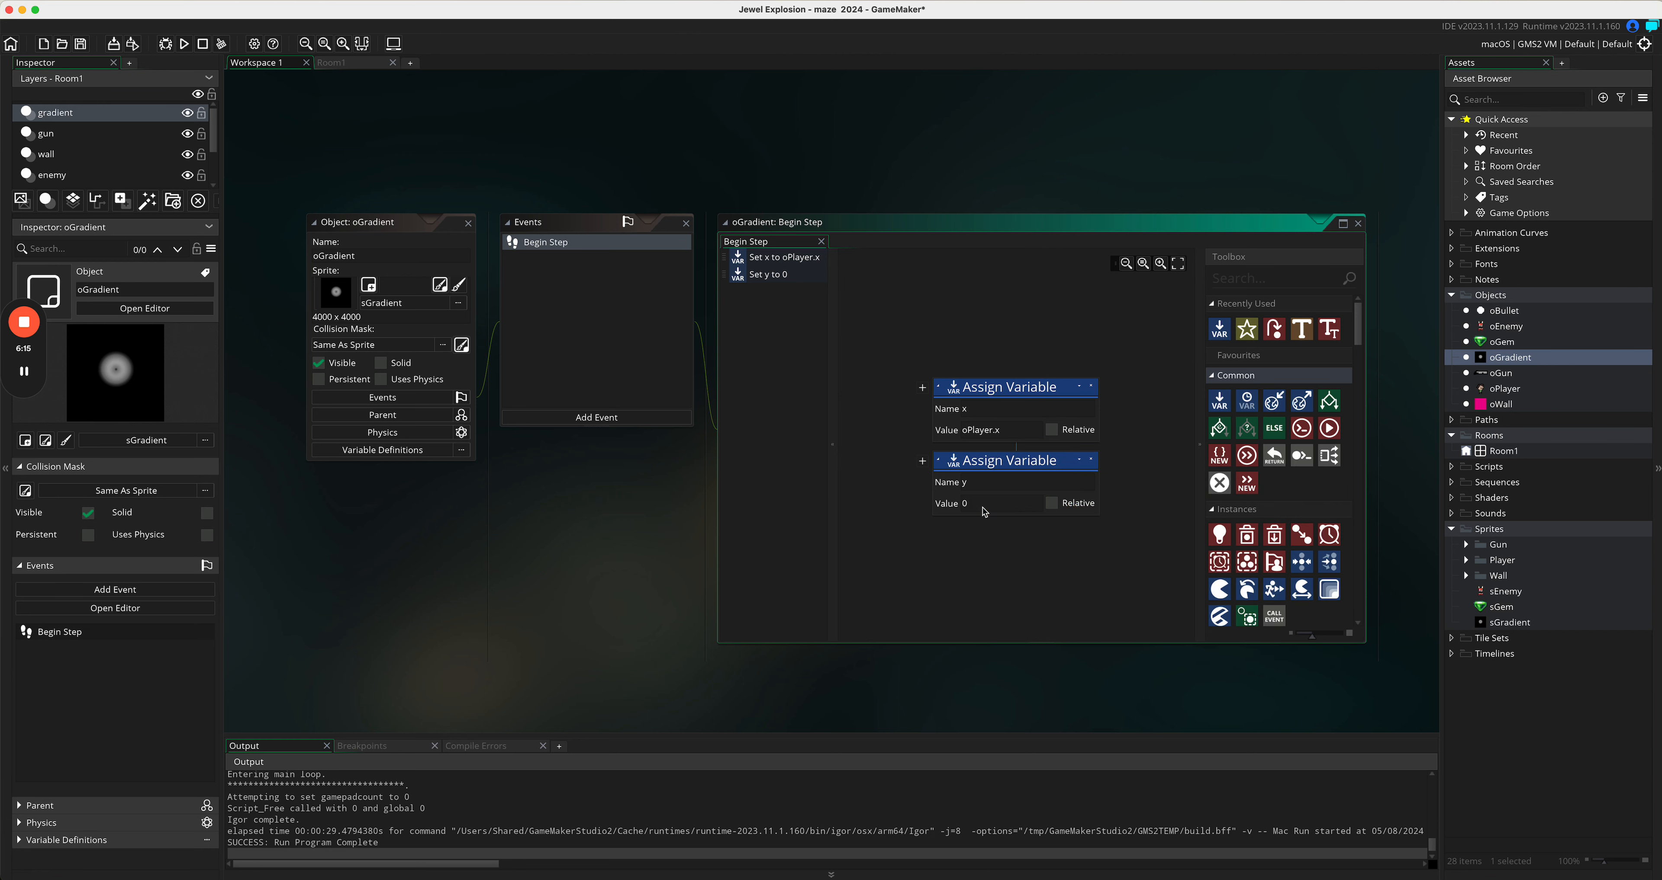
key(BackSpace)
text(oplayer.y)
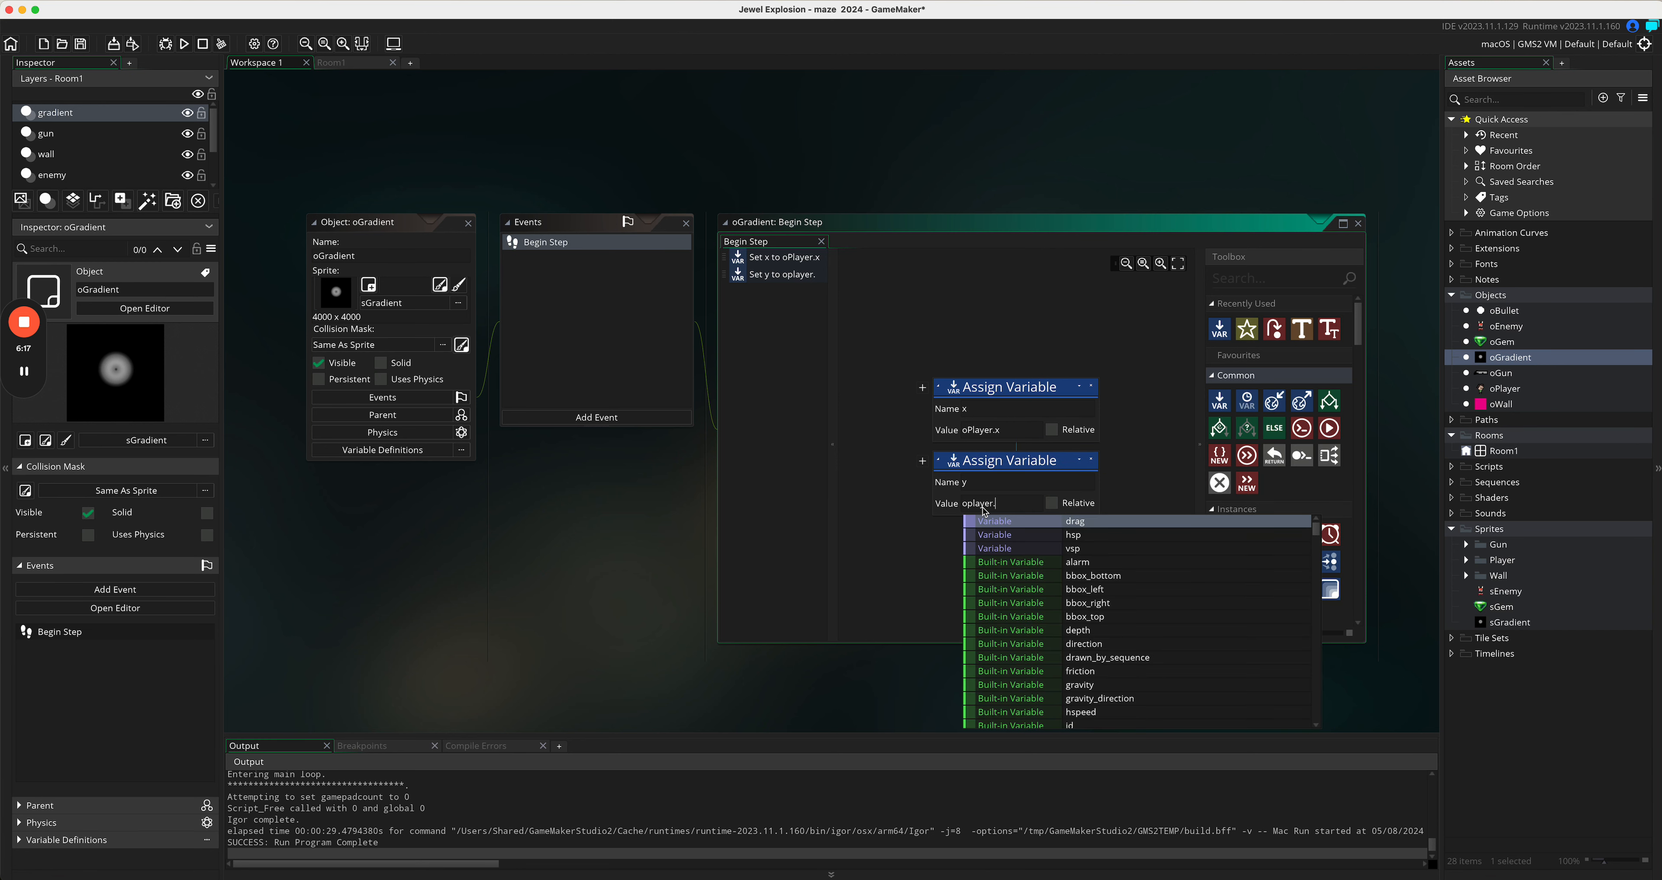
key(BackSpace)
key(BackSpace)
key(BackSpace)
key(BackSpace)
key(BackSpace)
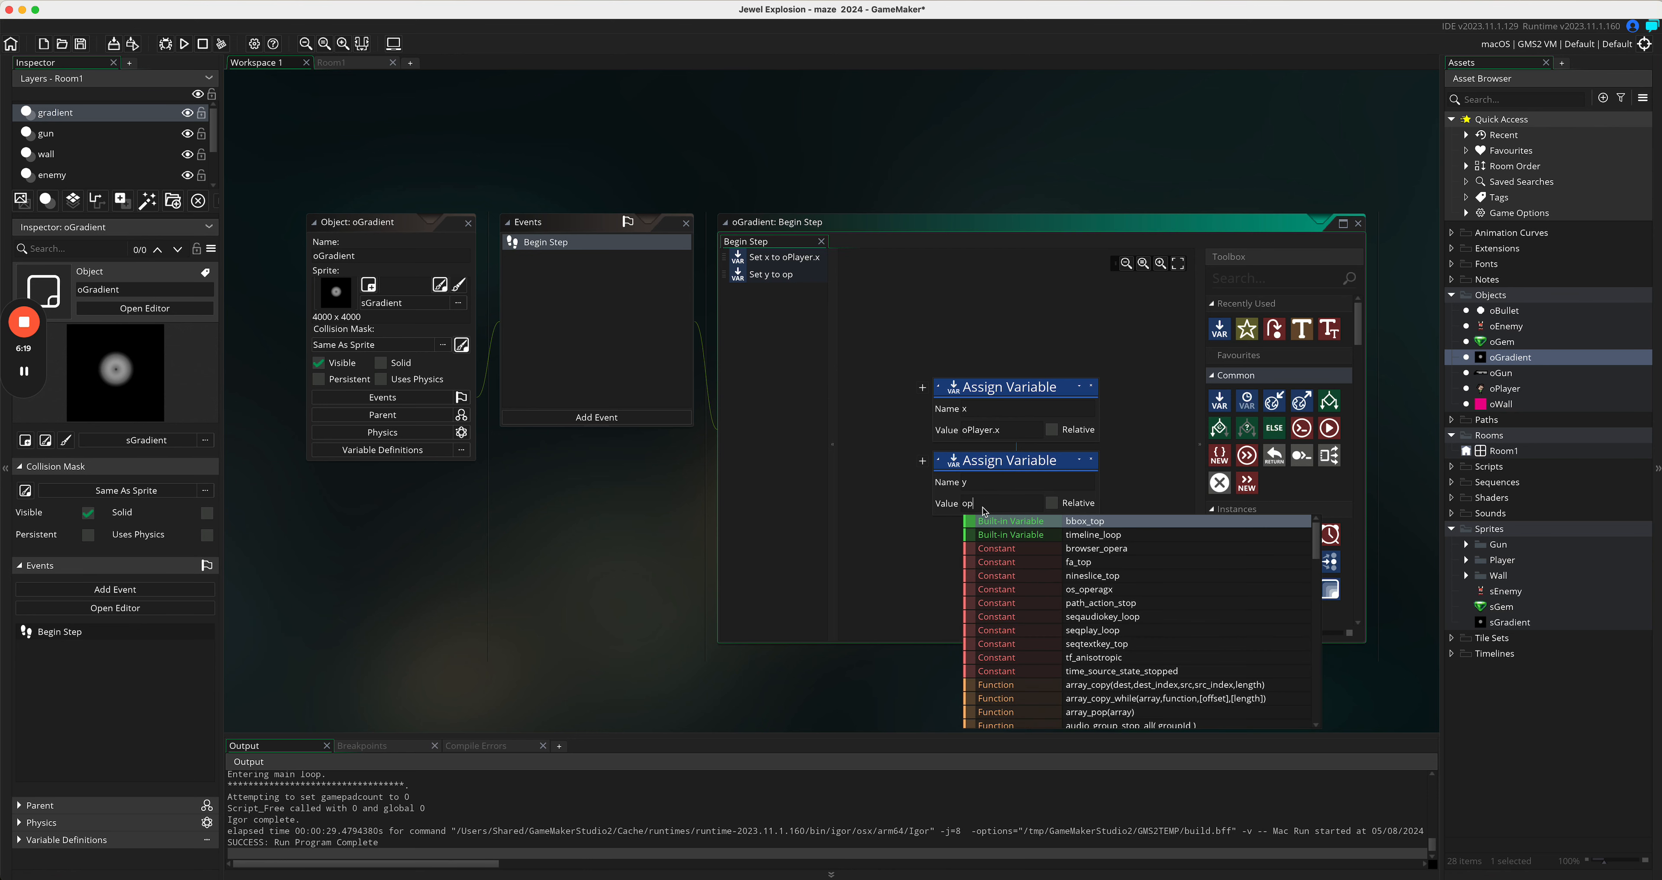
text(Player.)
key(BackSpace)
text(.u)
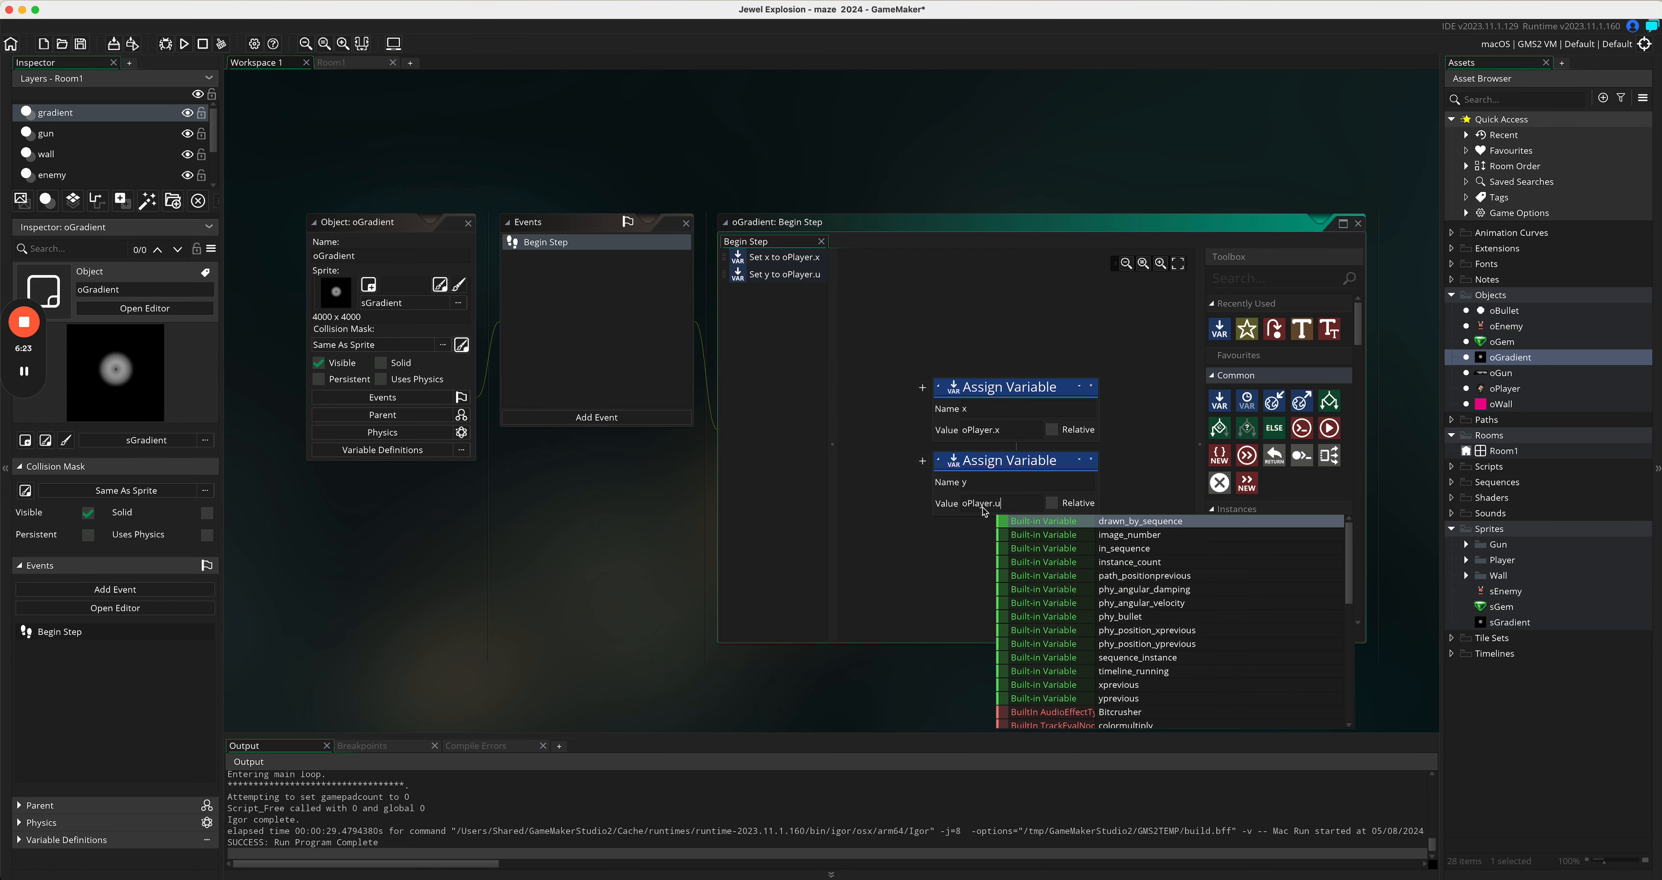
key(BackSpace)
text(y)
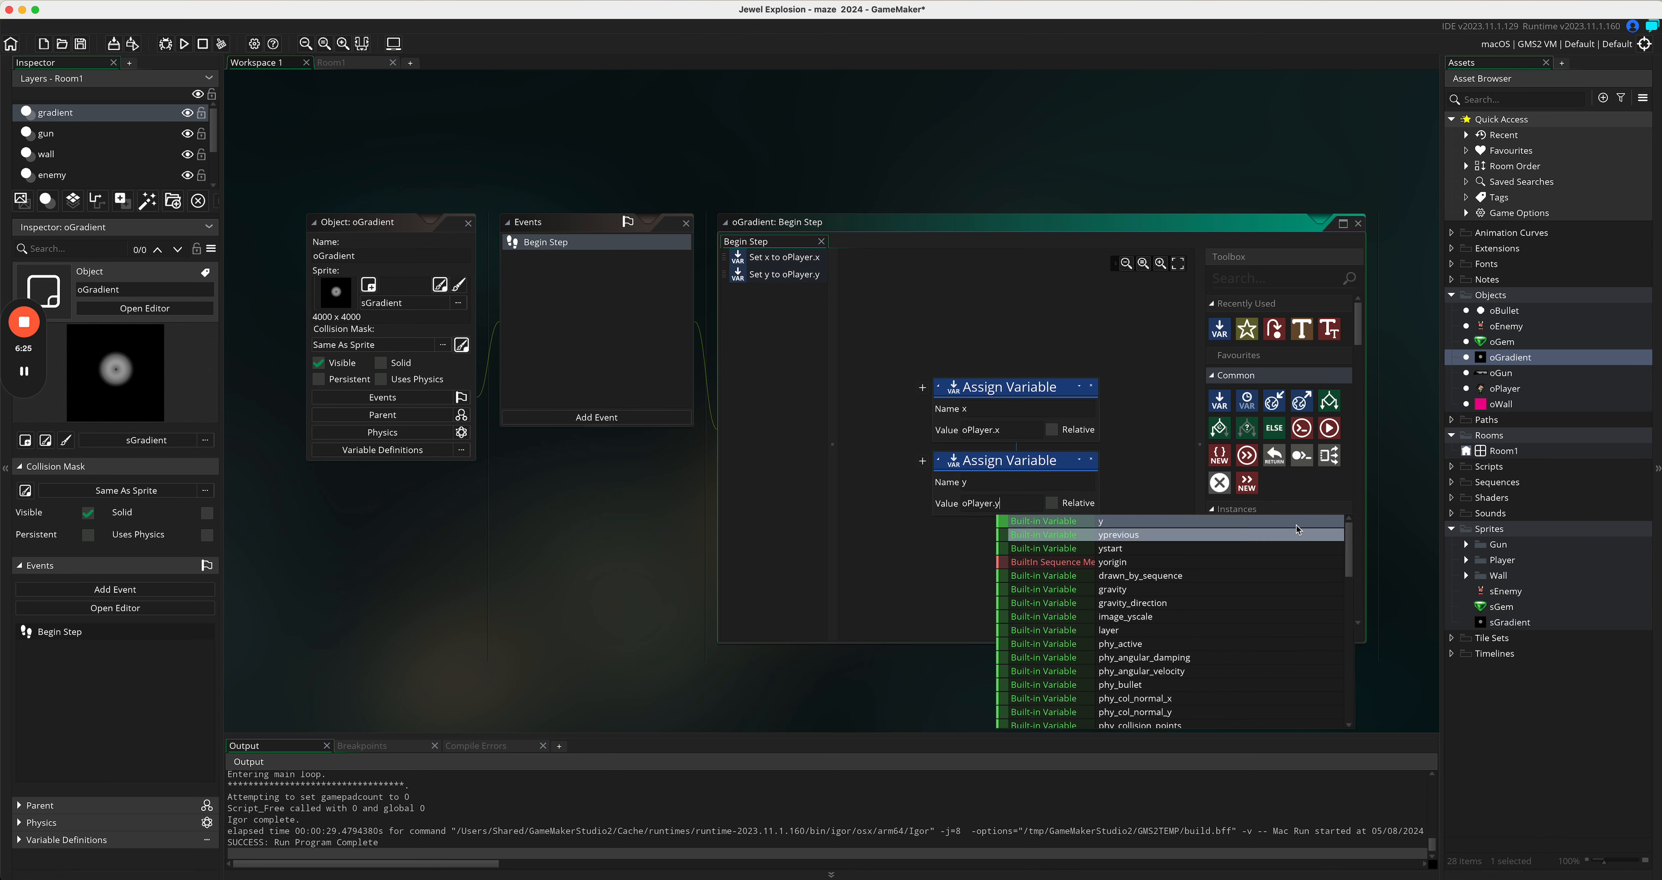
click(1161, 495)
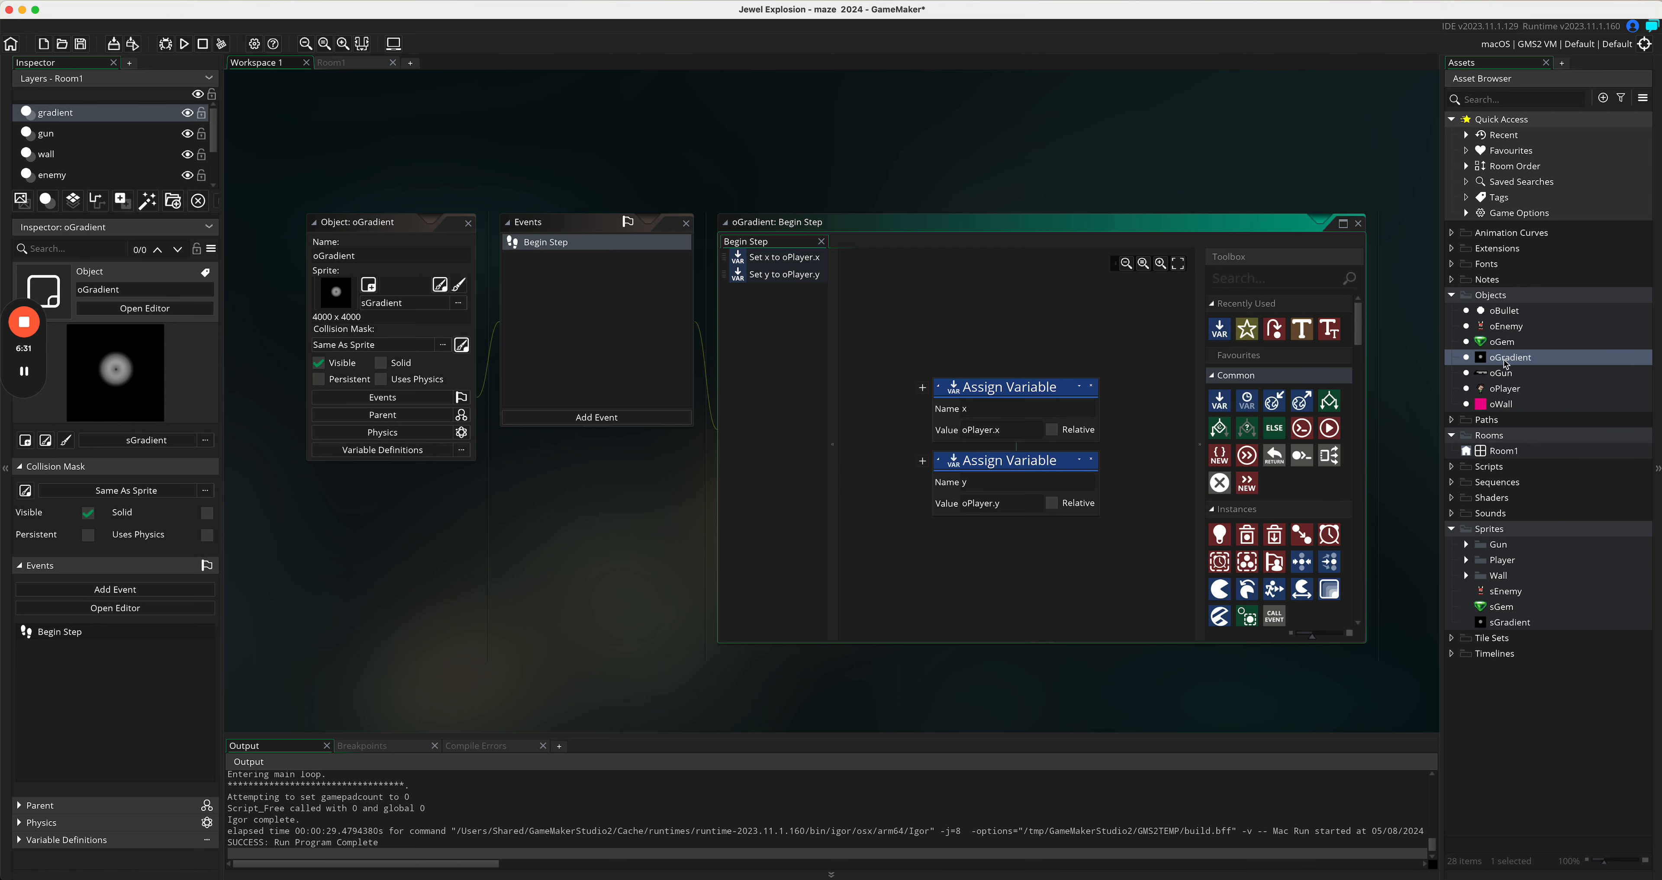
Step: Open Room1 and place an oGradient instance on the gradient layer at about 2592, 2176
double_click(1502, 452)
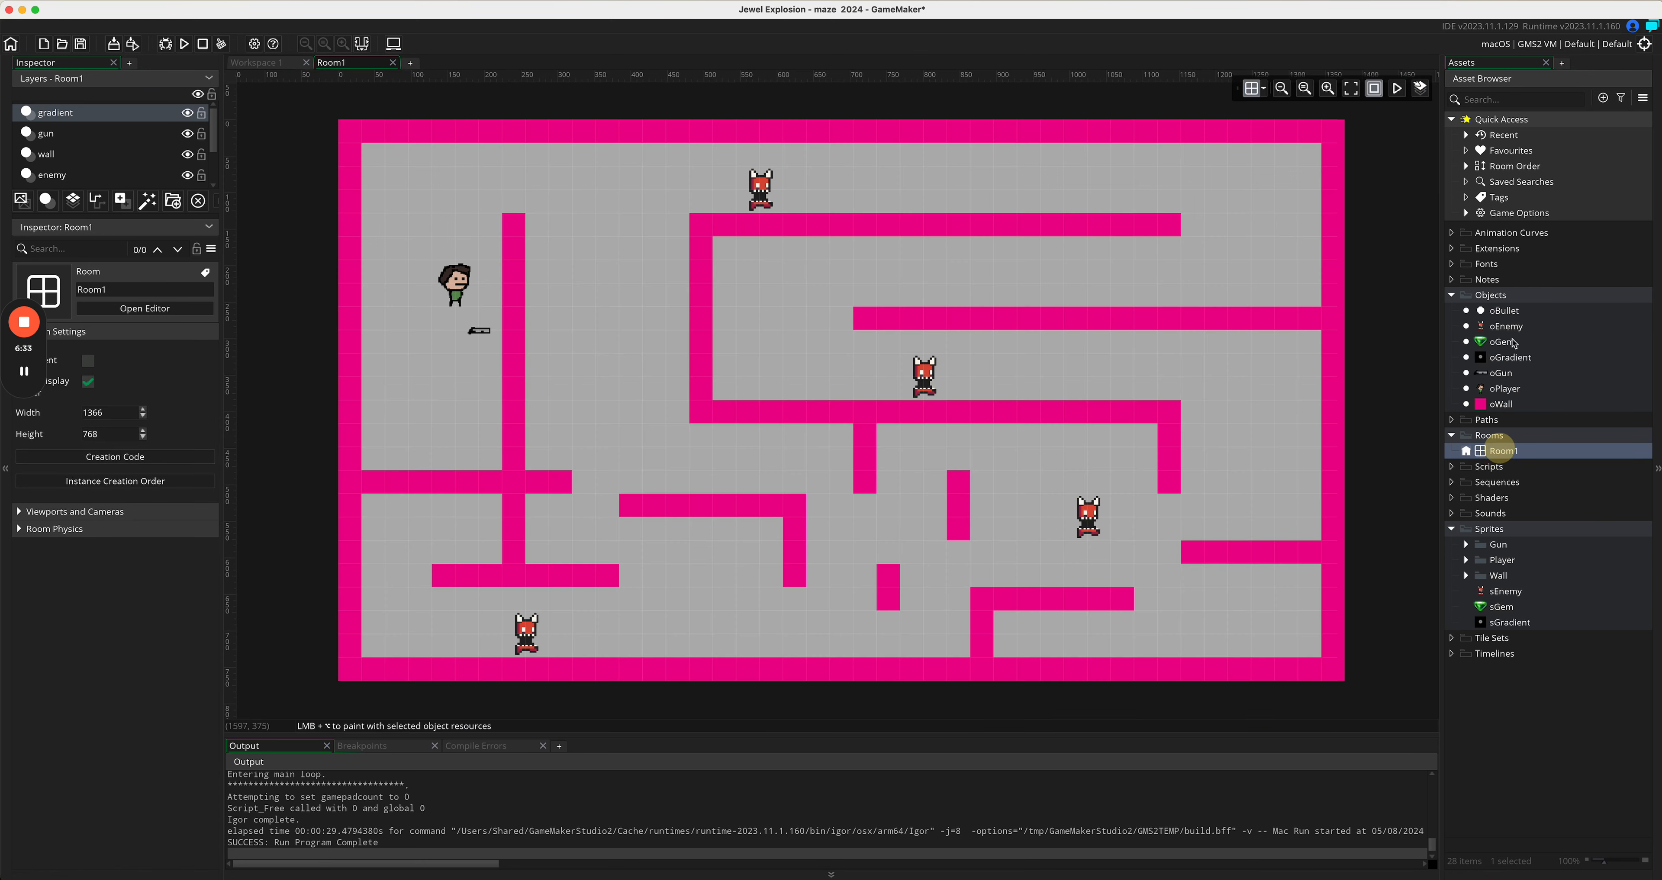
drag(1497, 357, 1083, 471)
drag(955, 327, 674, 275)
drag(574, 289, 916, 360)
Step: Run the game, walk the player around the maze to check how the light overlay follows, and close the game window
click(184, 43)
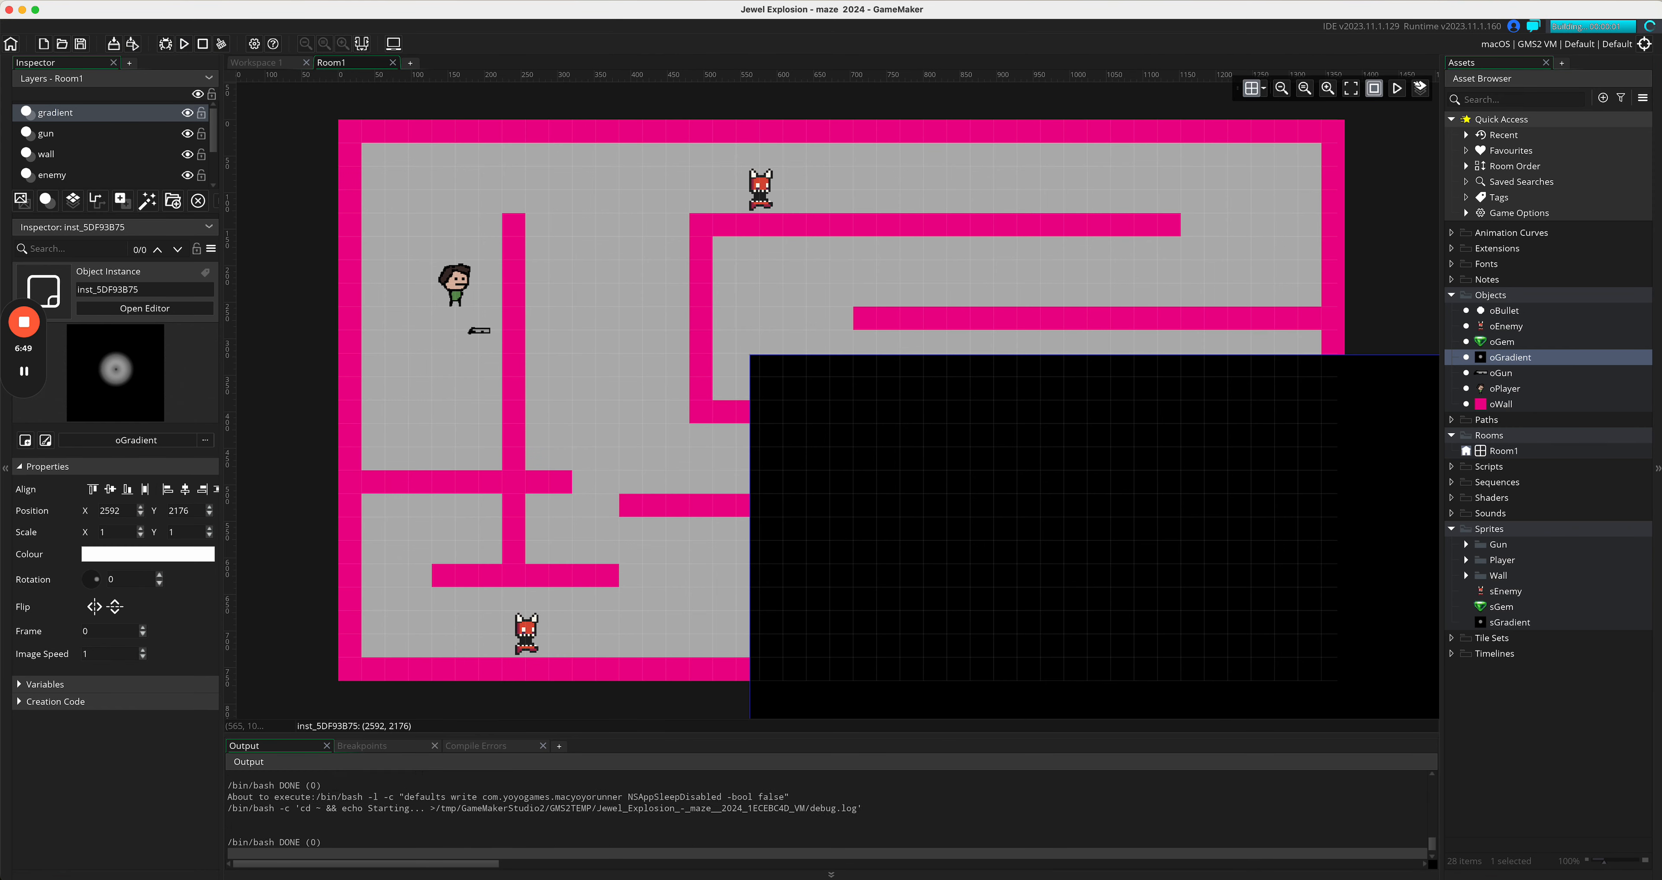
drag(546, 273, 603, 135)
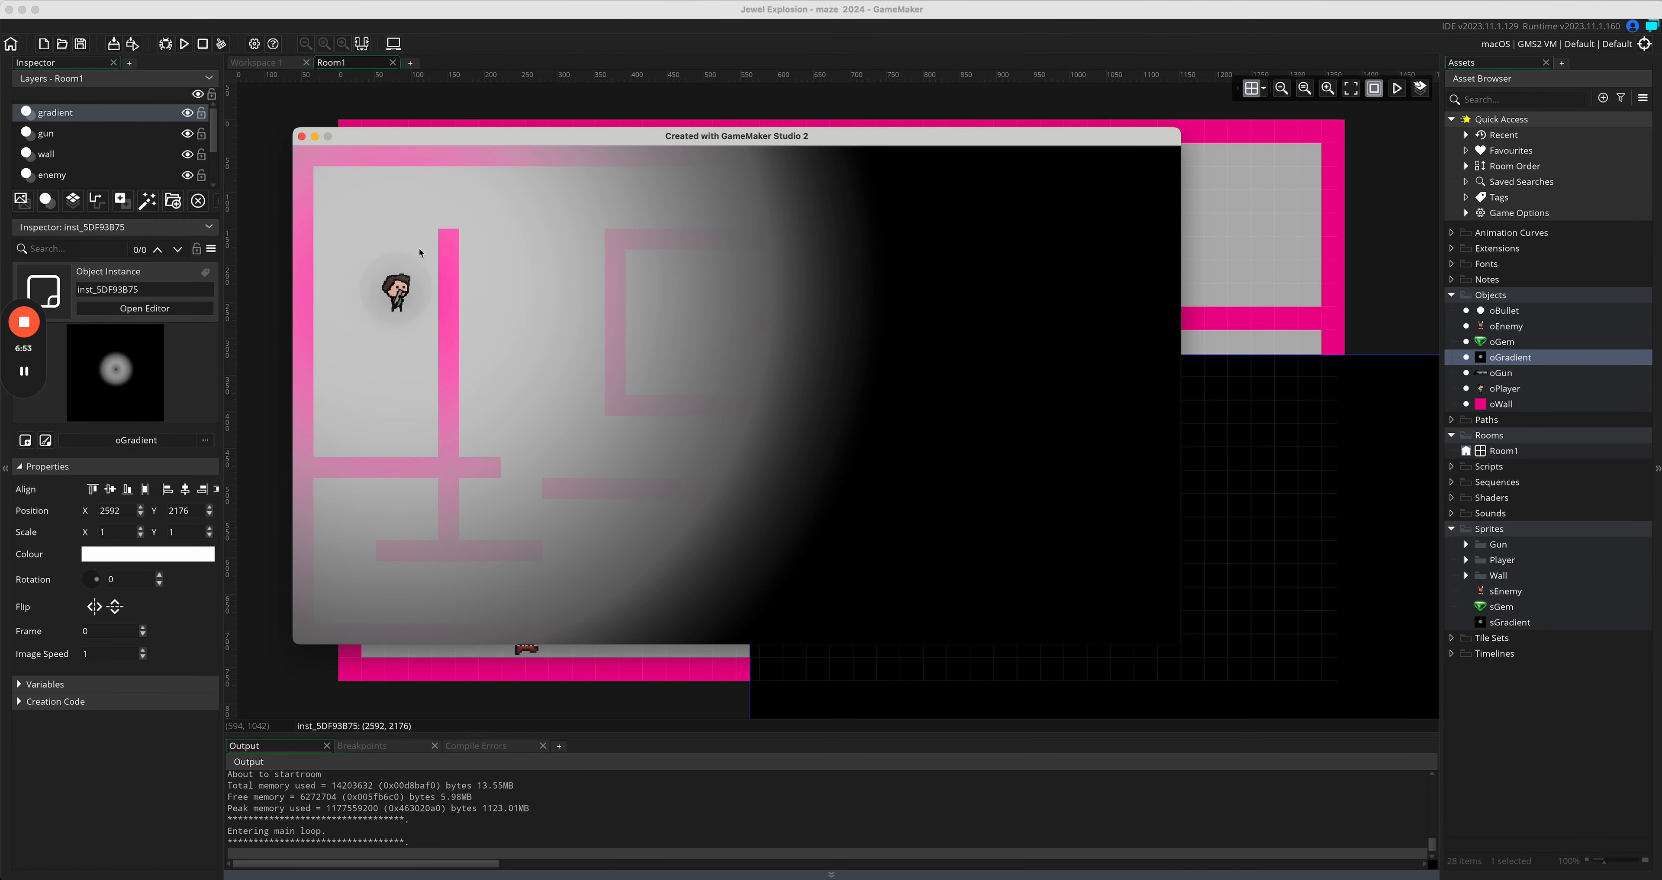
key(a)
key(d)
key(w)
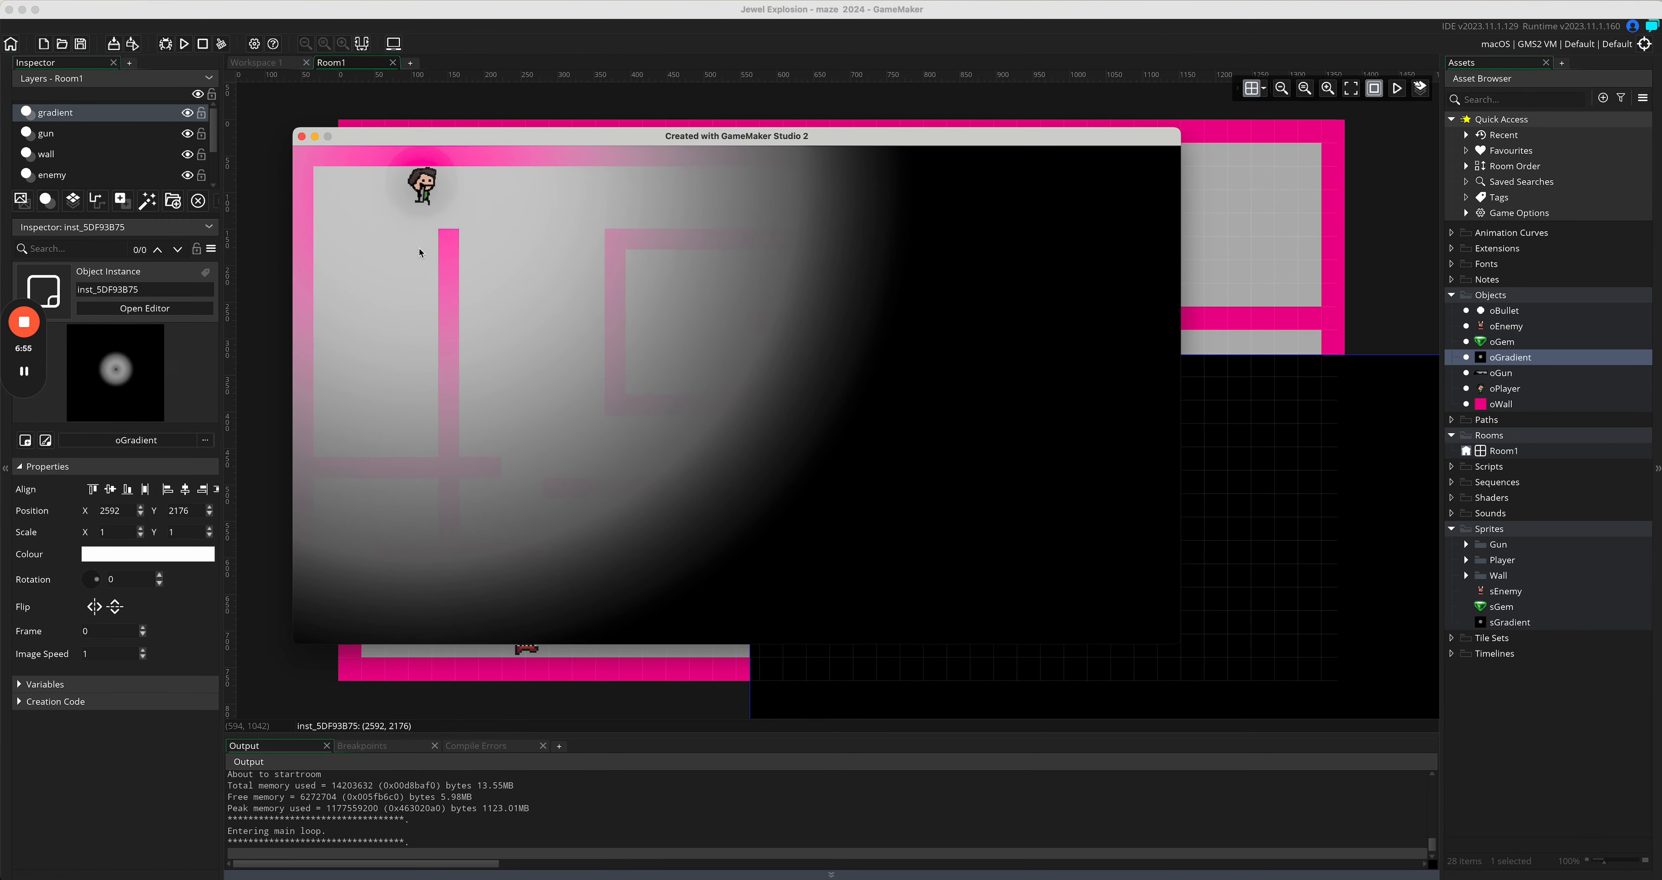
key(d)
key(s)
key(s)
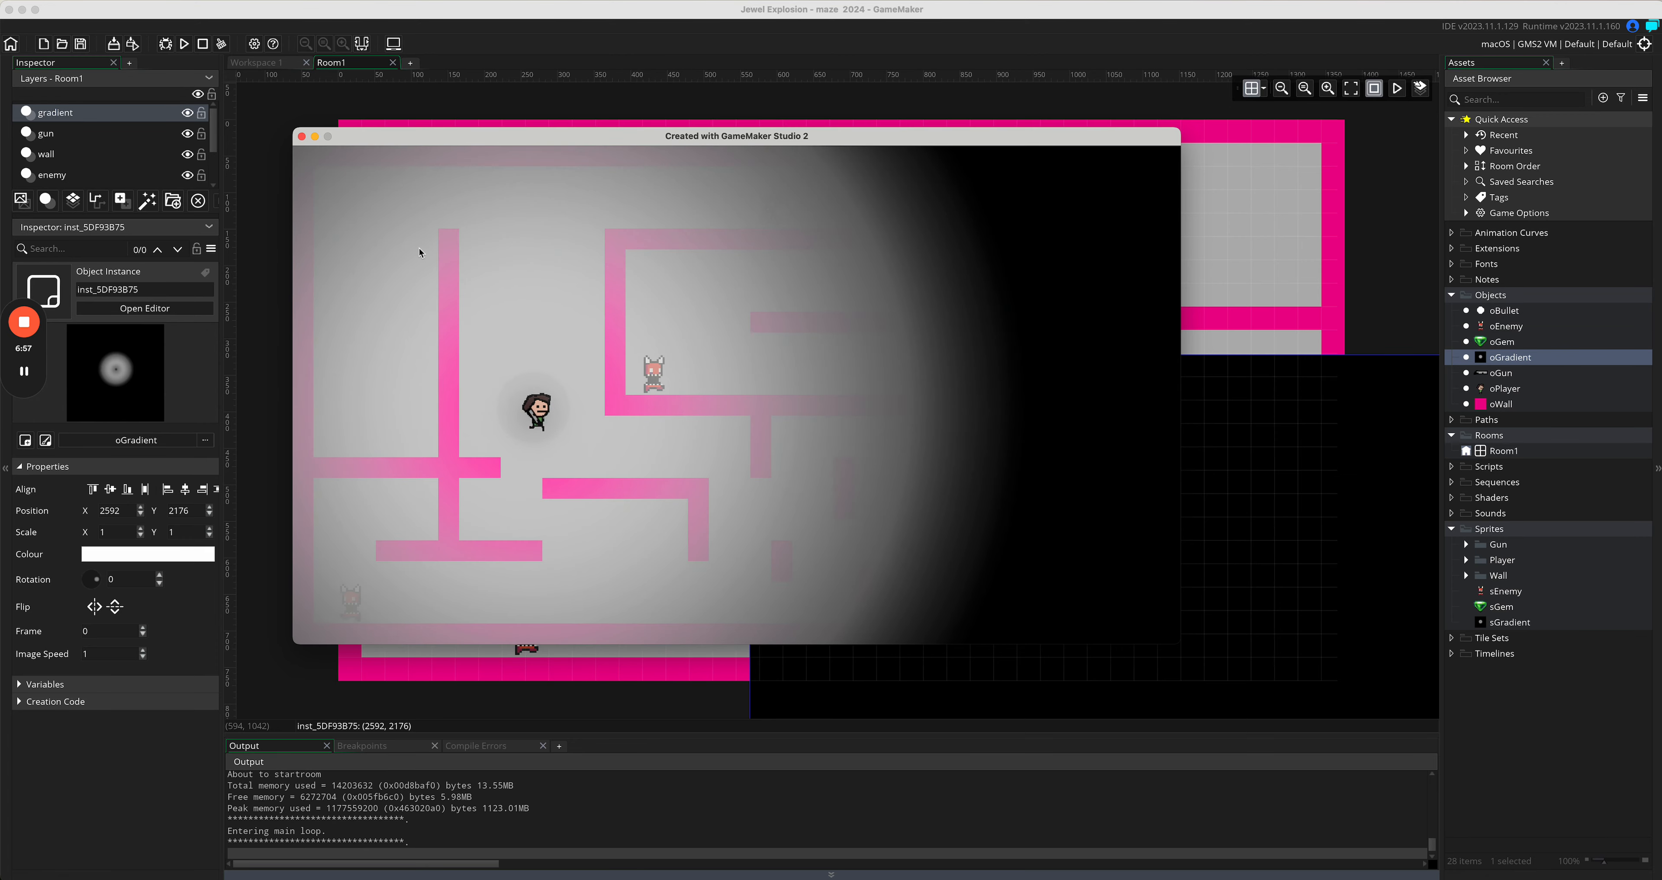
key(d)
key(s)
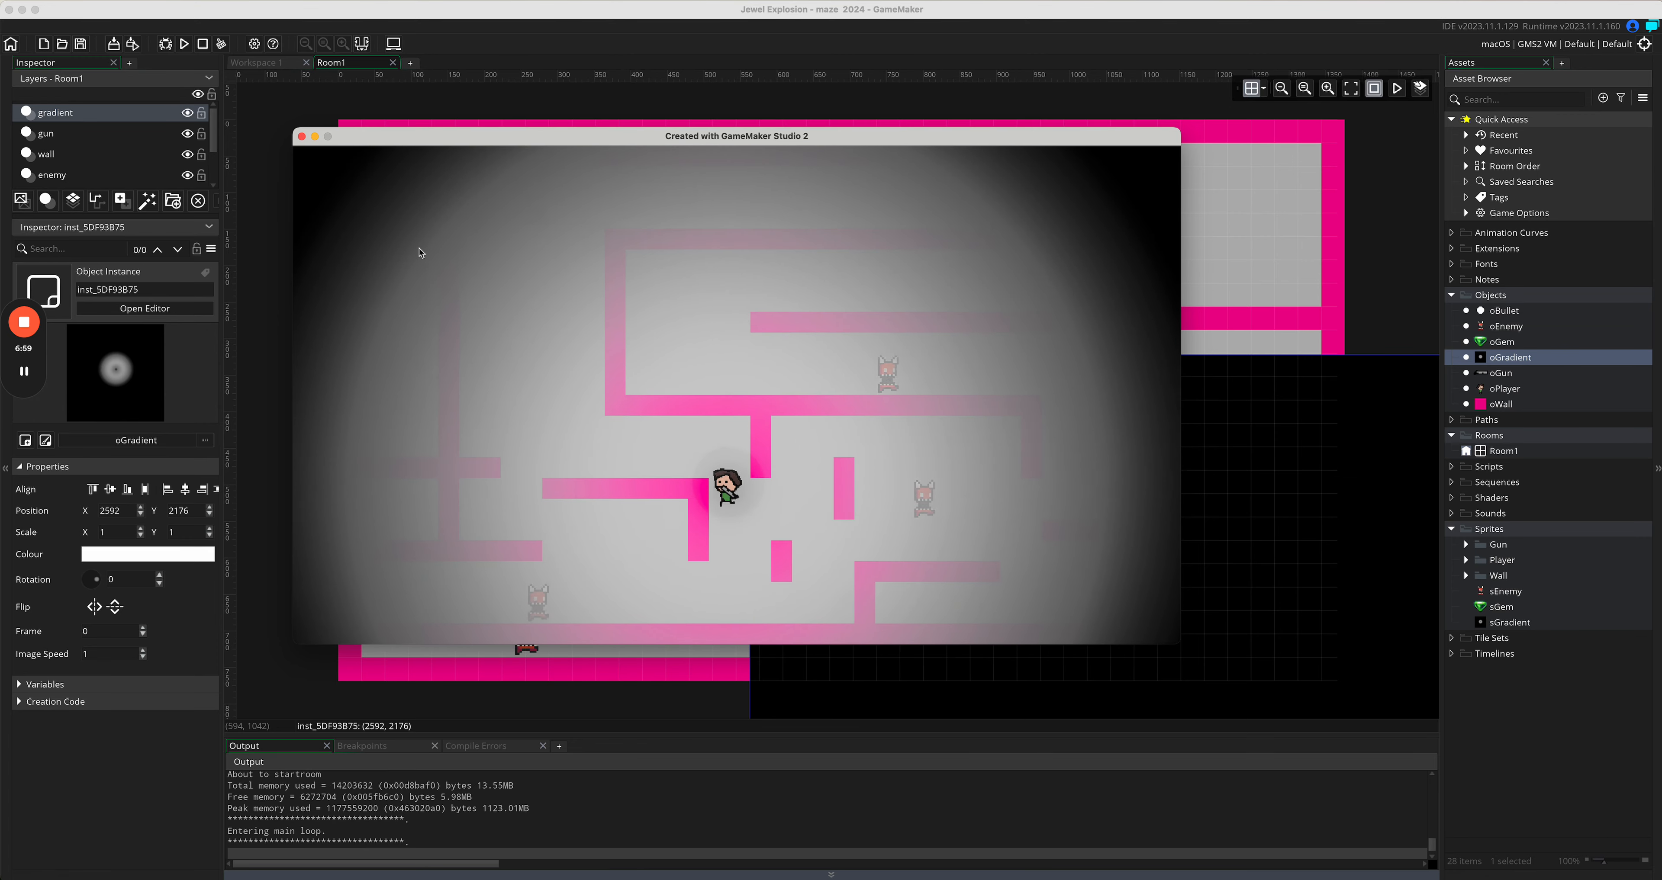
key(w)
key(a)
key(a)
key(w)
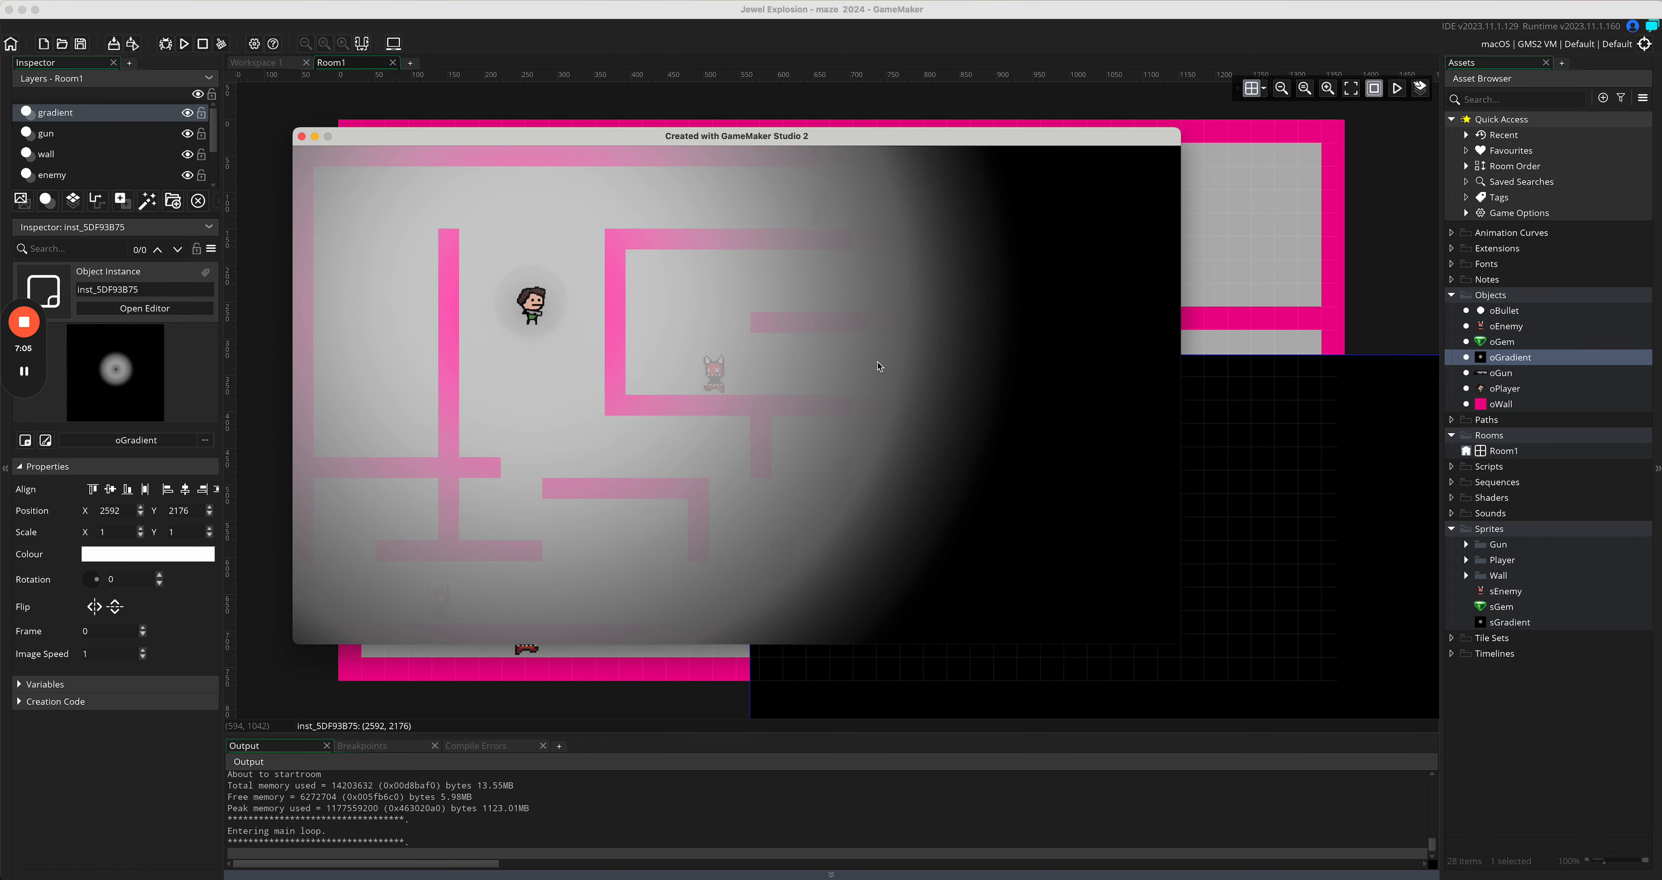
key(a)
key(d)
key(w)
key(s)
key(a)
key(s)
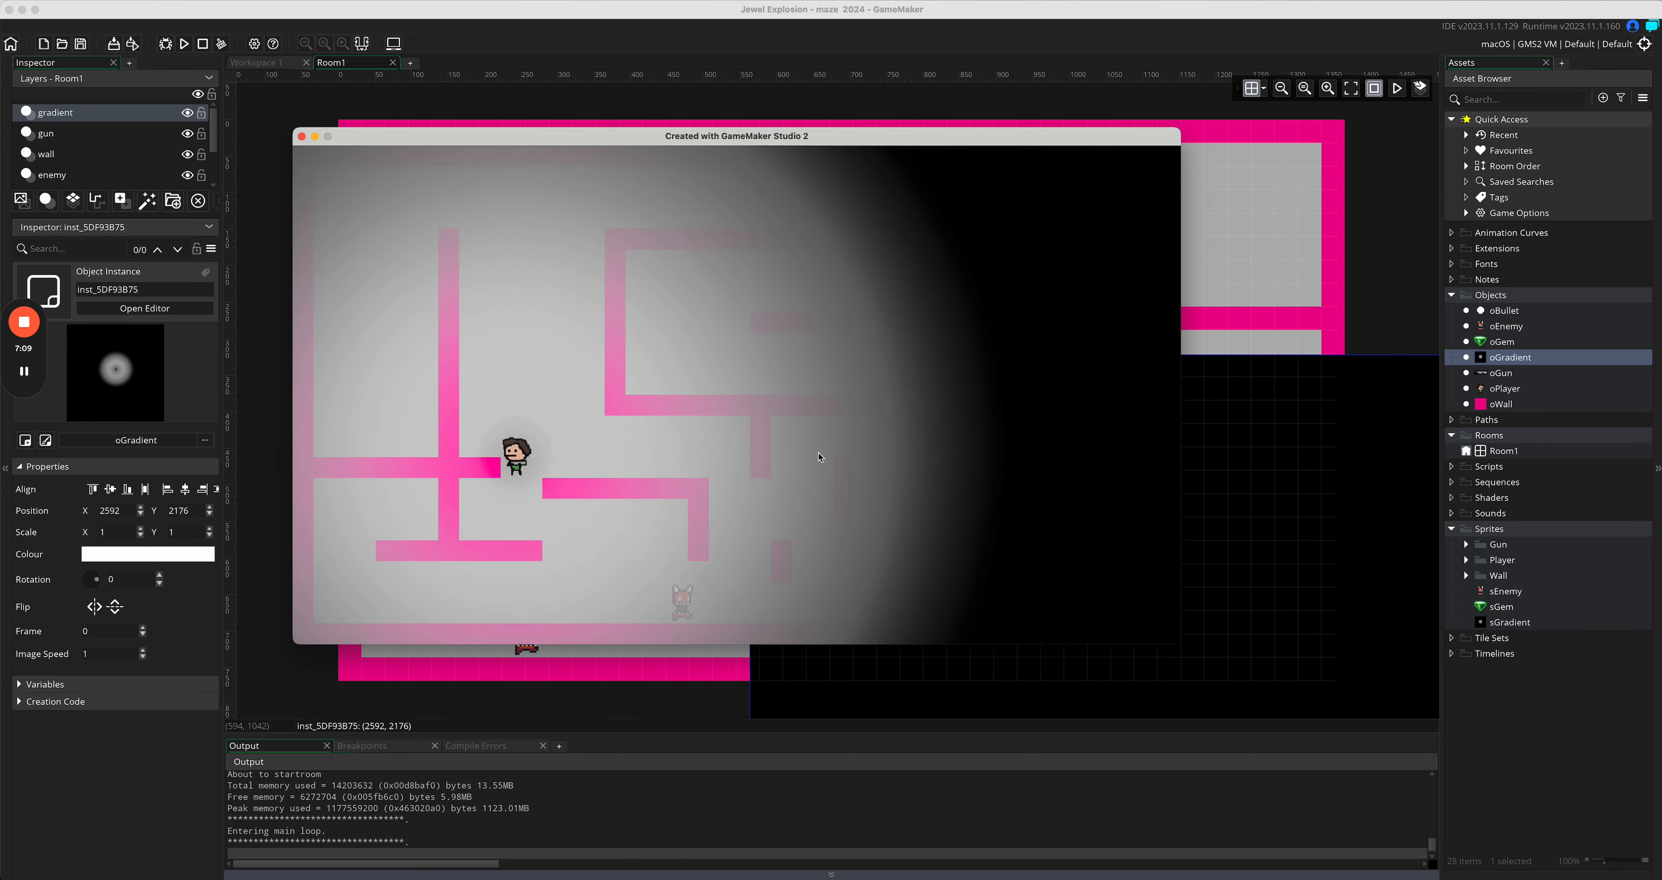
key(d)
key(s)
key(d)
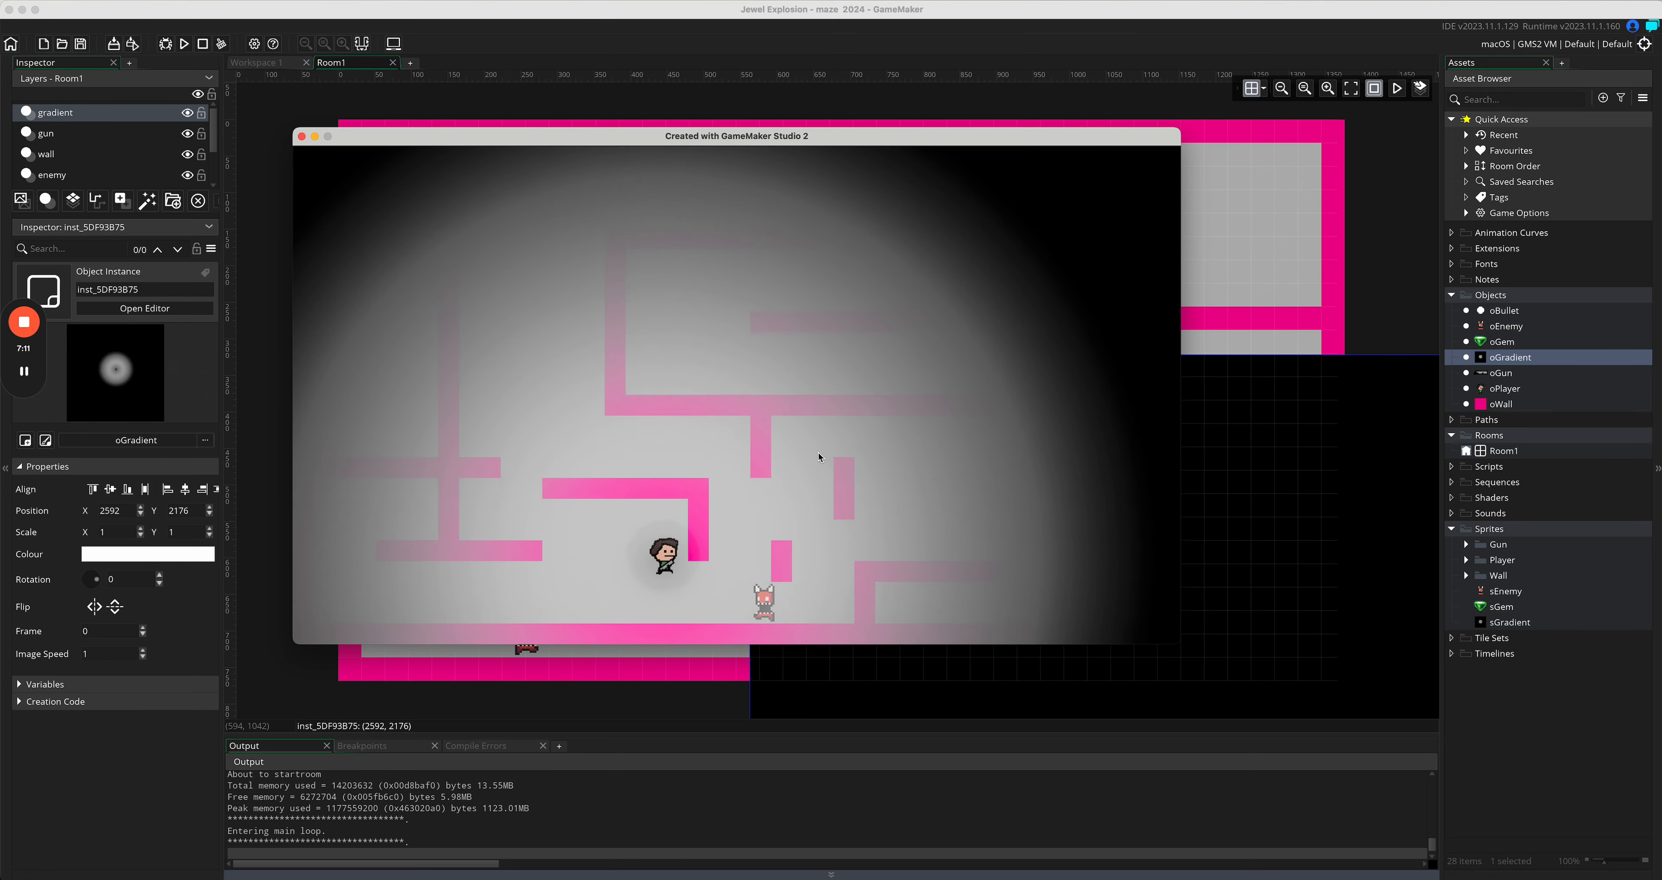
key(w)
key(a)
key(s)
key(w)
key(a)
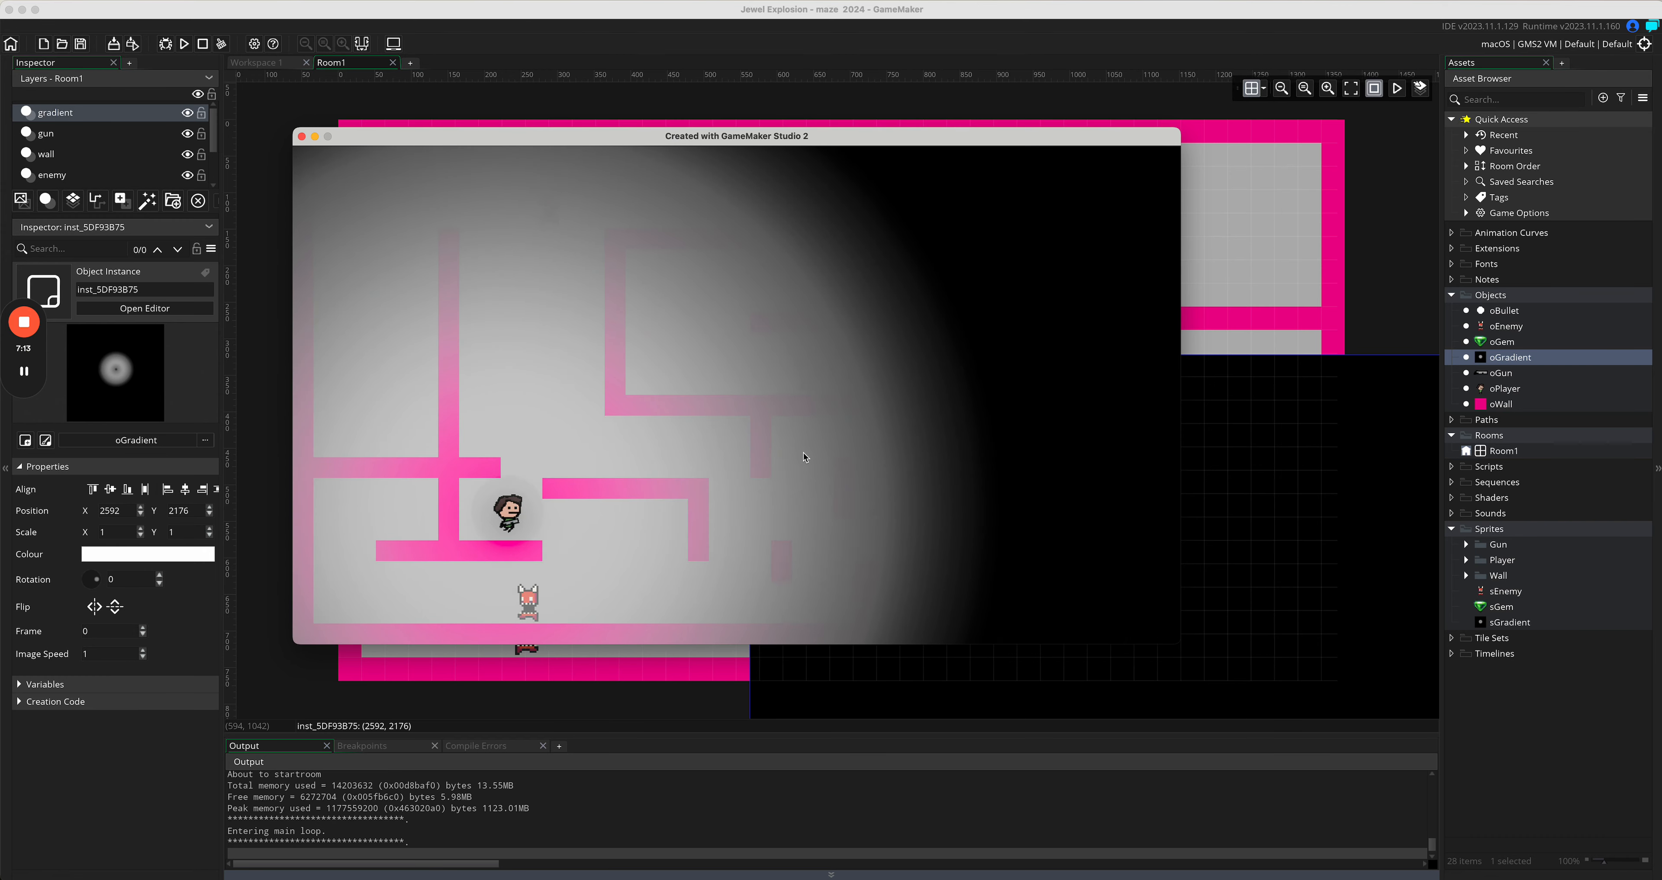
key(d)
key(w)
key(s)
key(s)
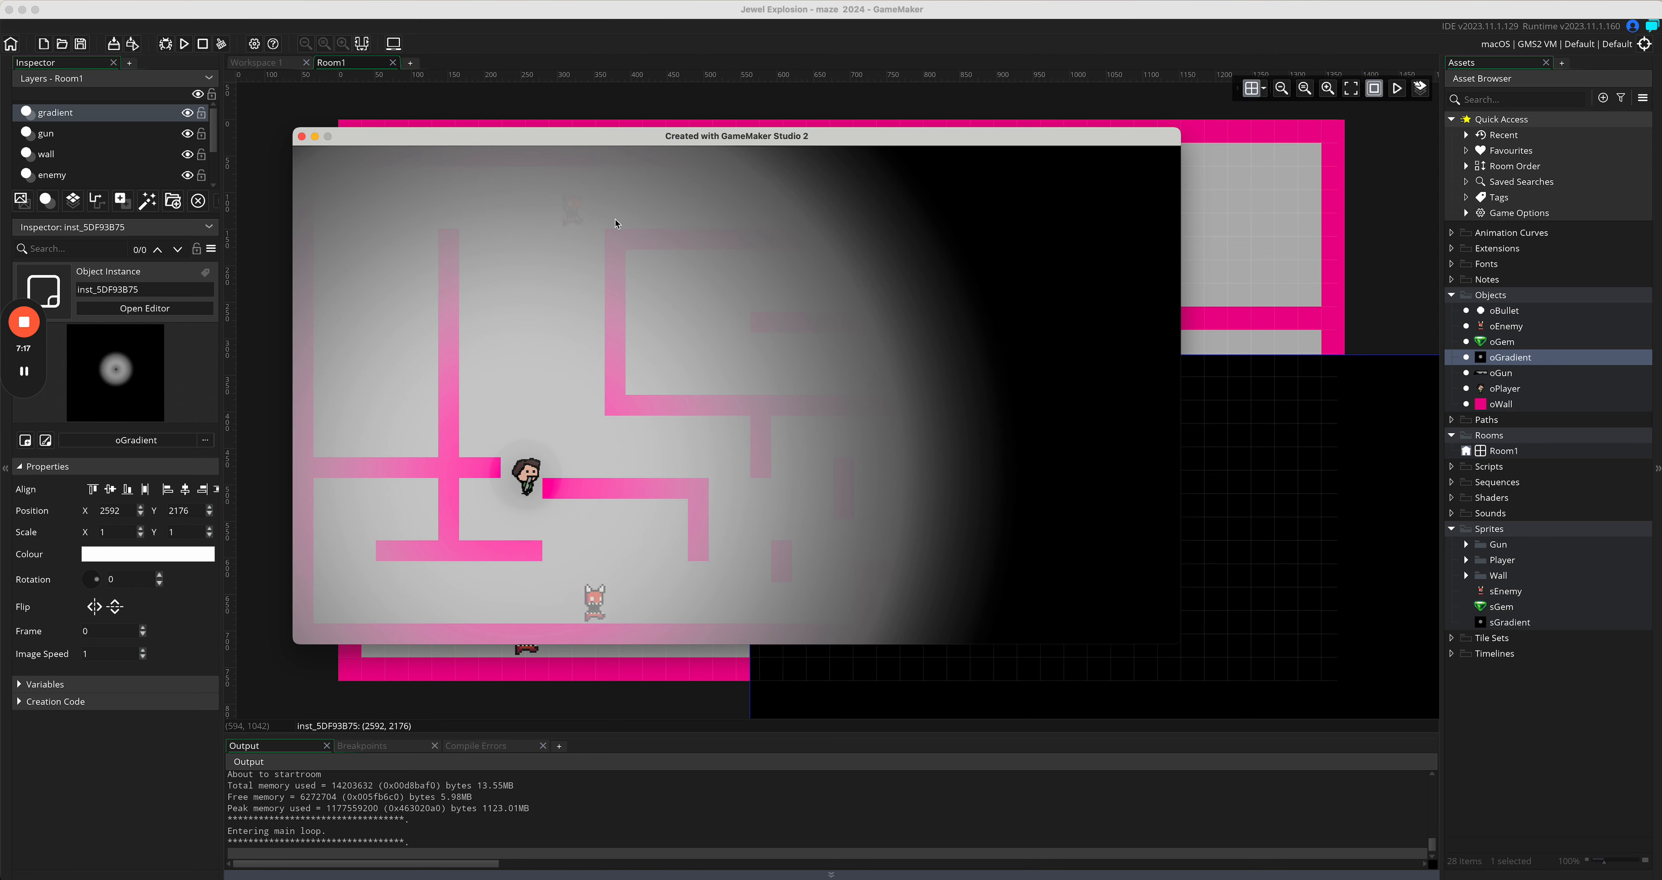
key(w)
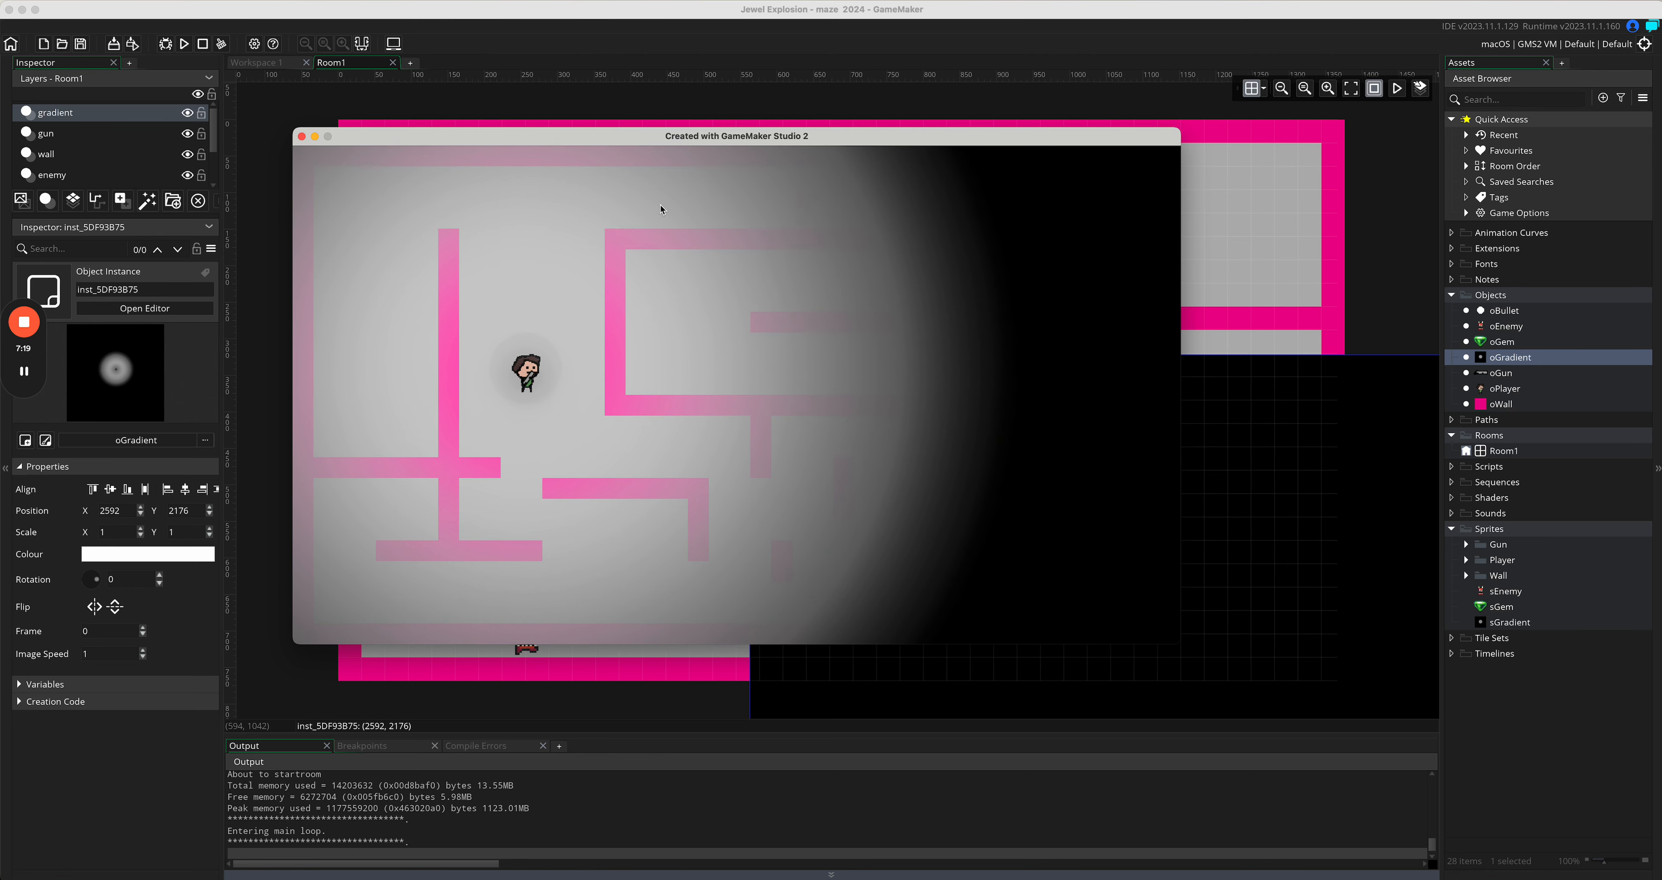
key(w)
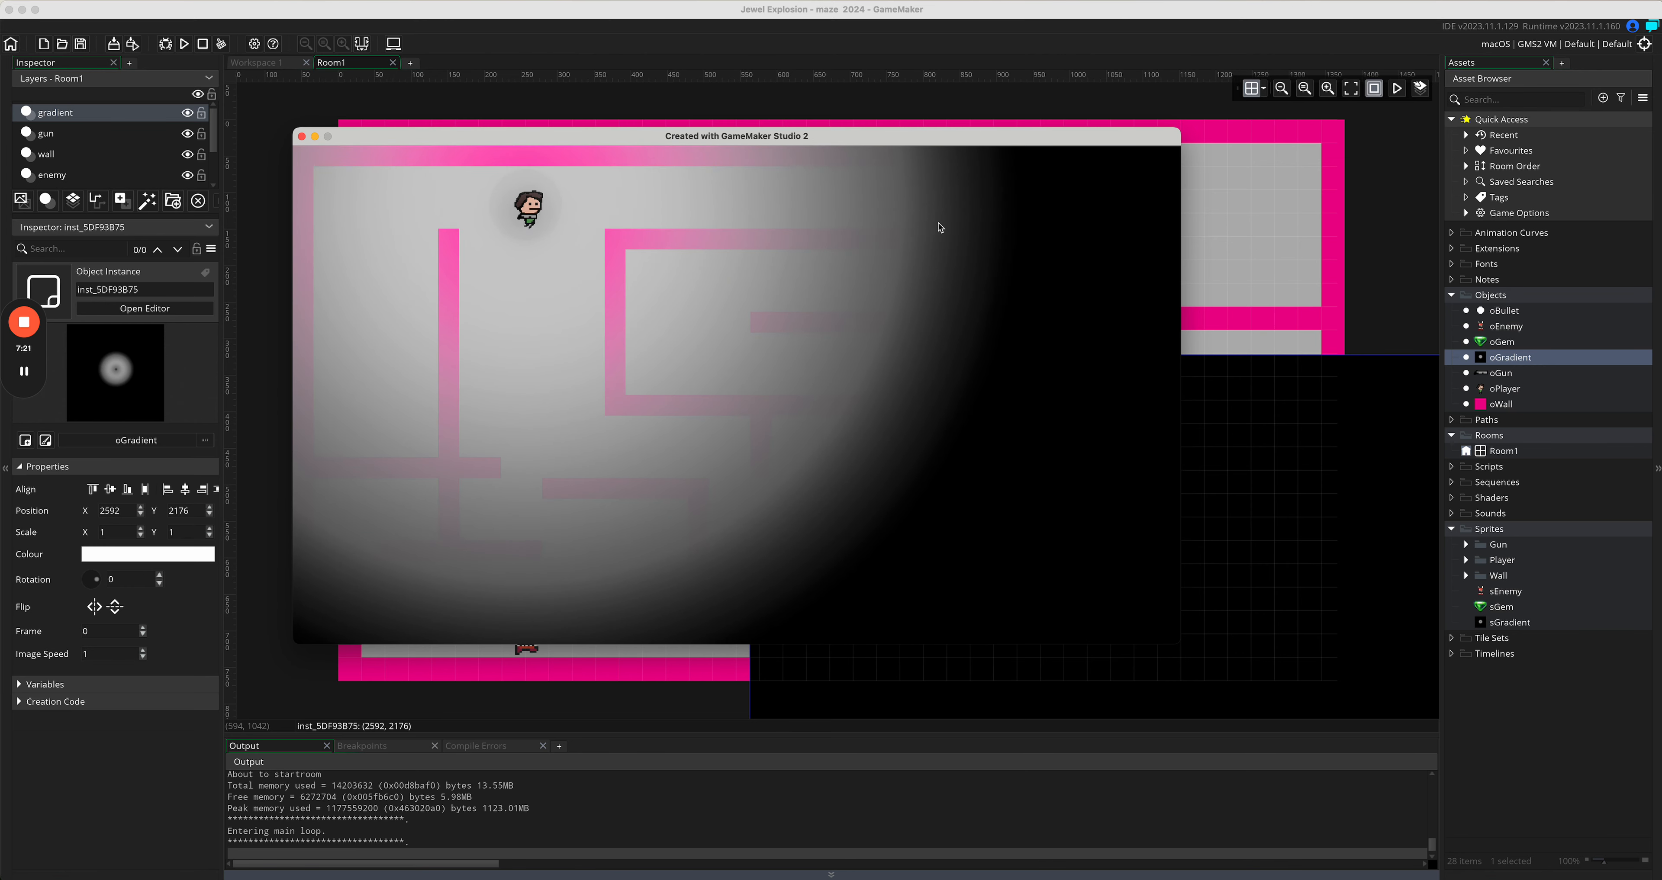
key(d)
key(a)
key(s)
key(s)
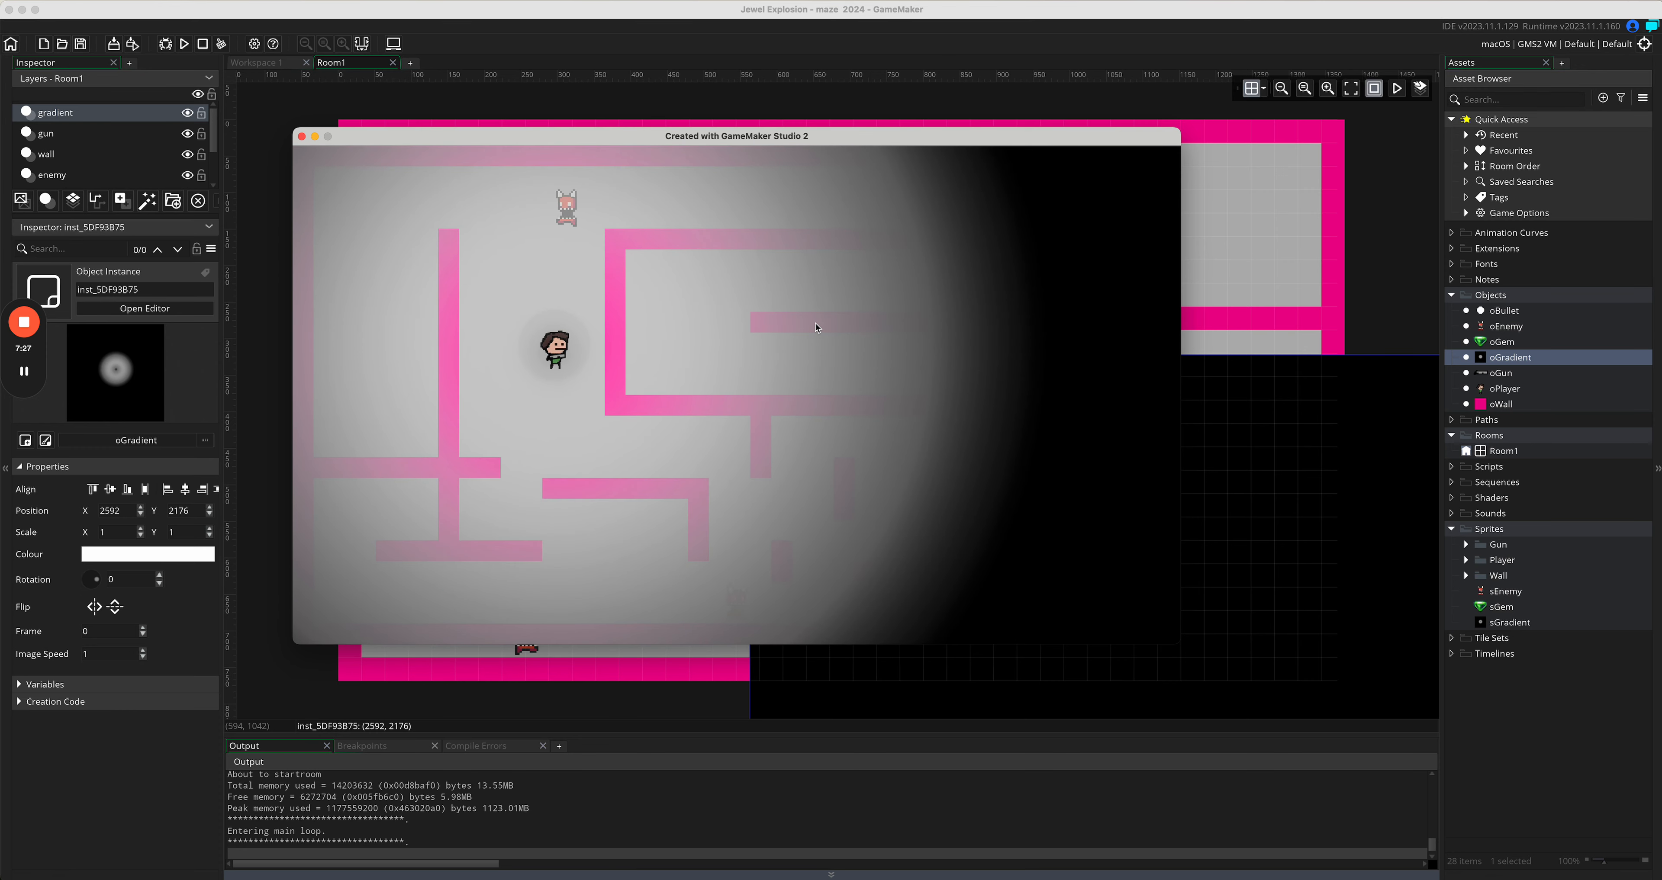
key(d)
key(d)
key(s)
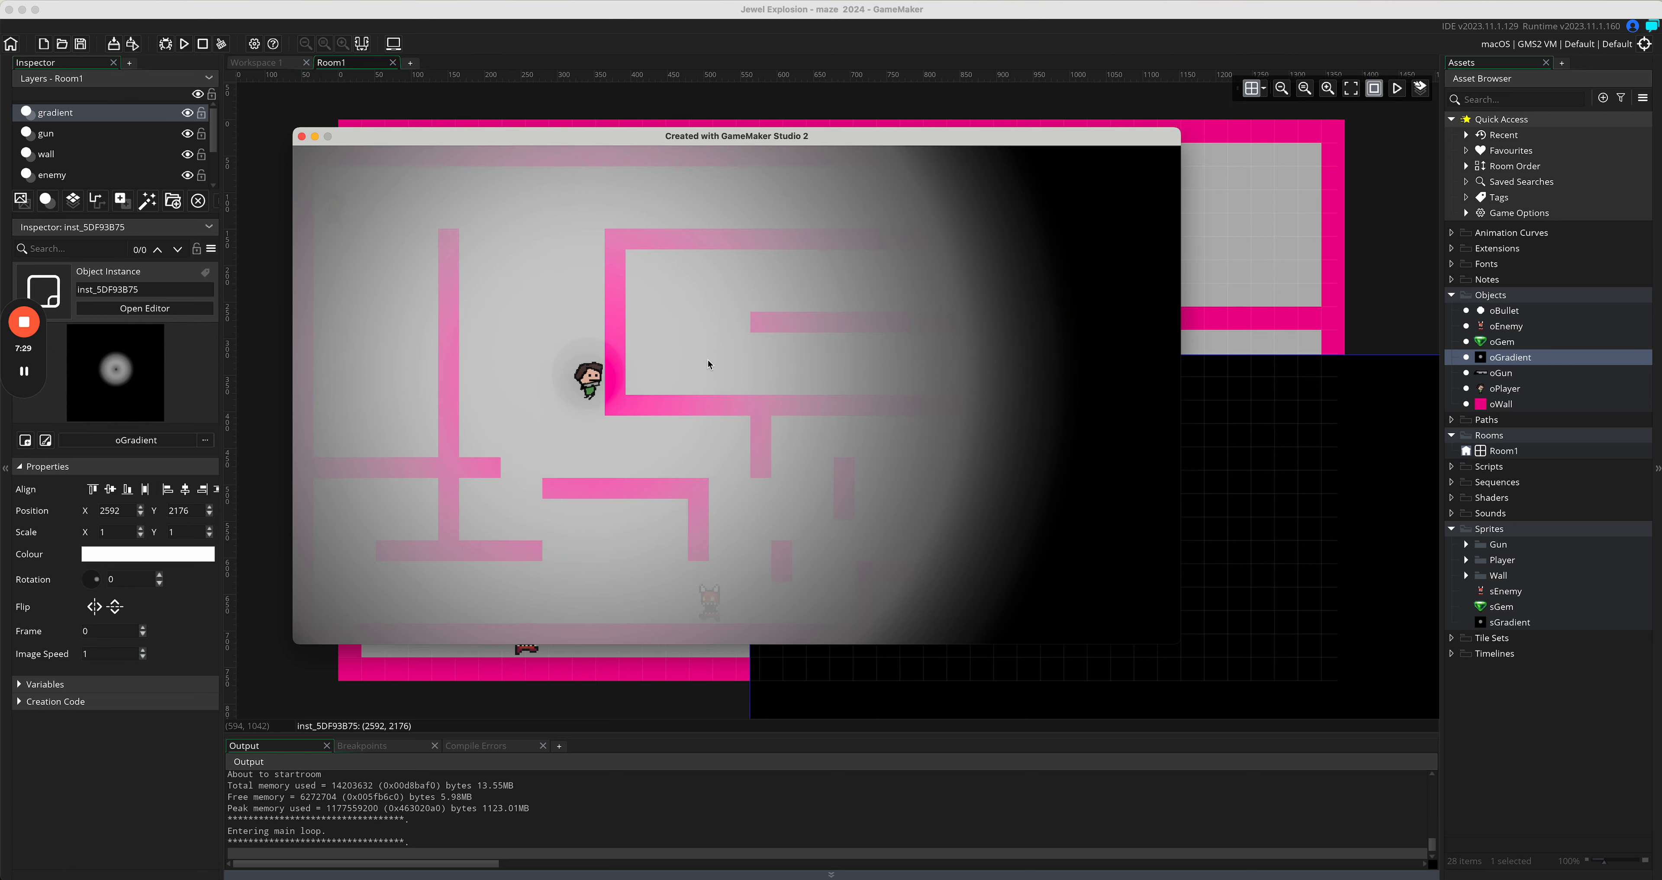
key(a)
key(d)
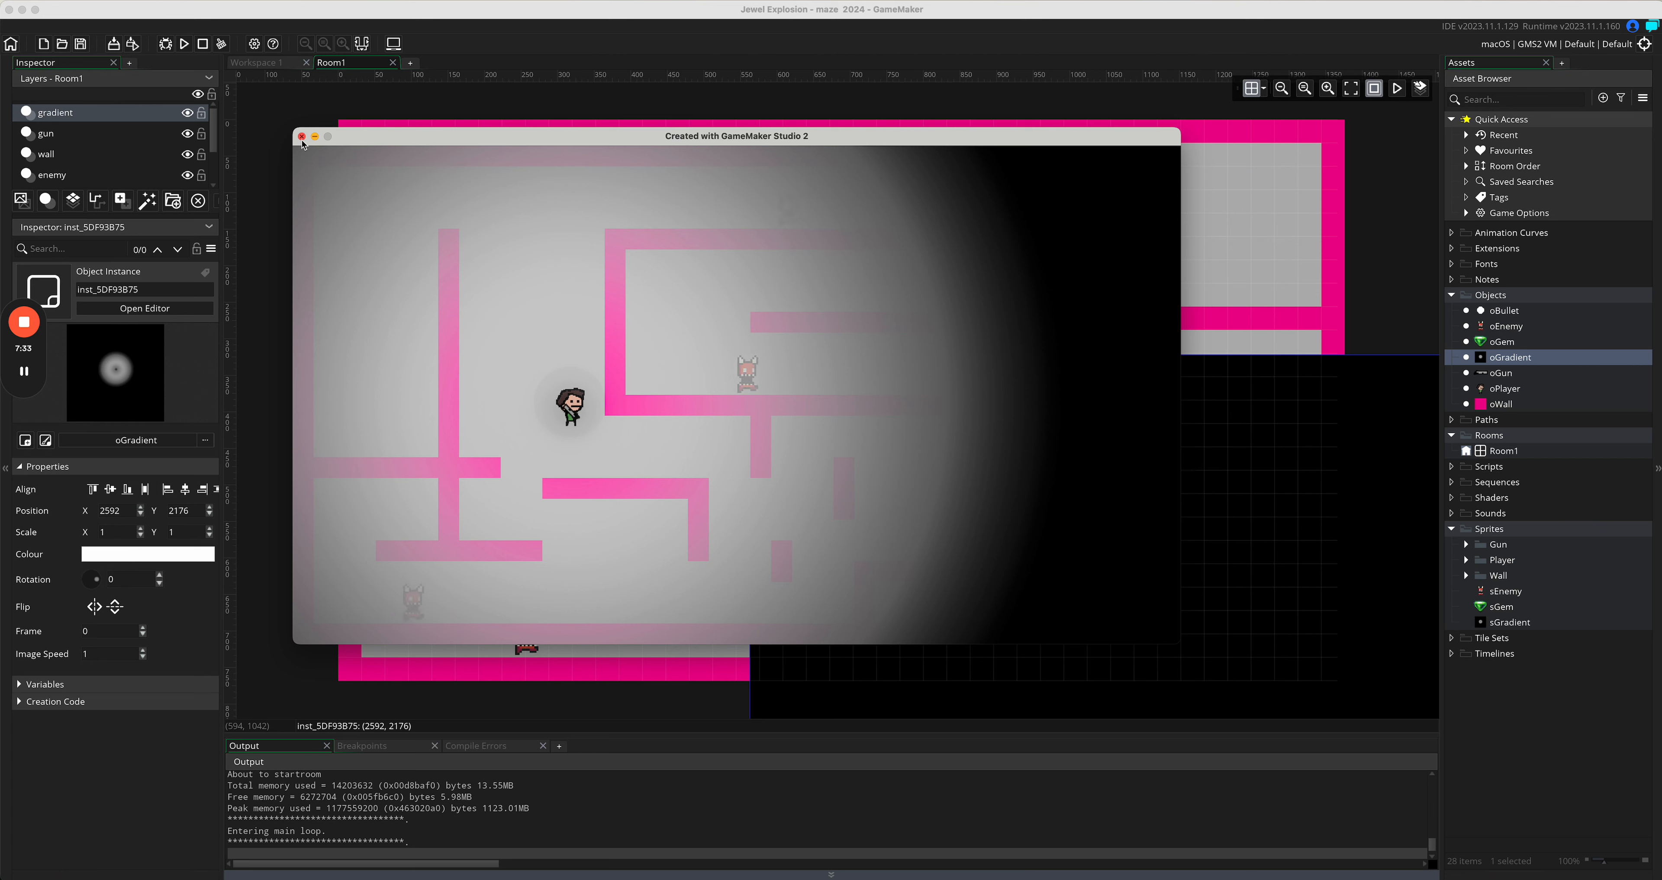
click(302, 138)
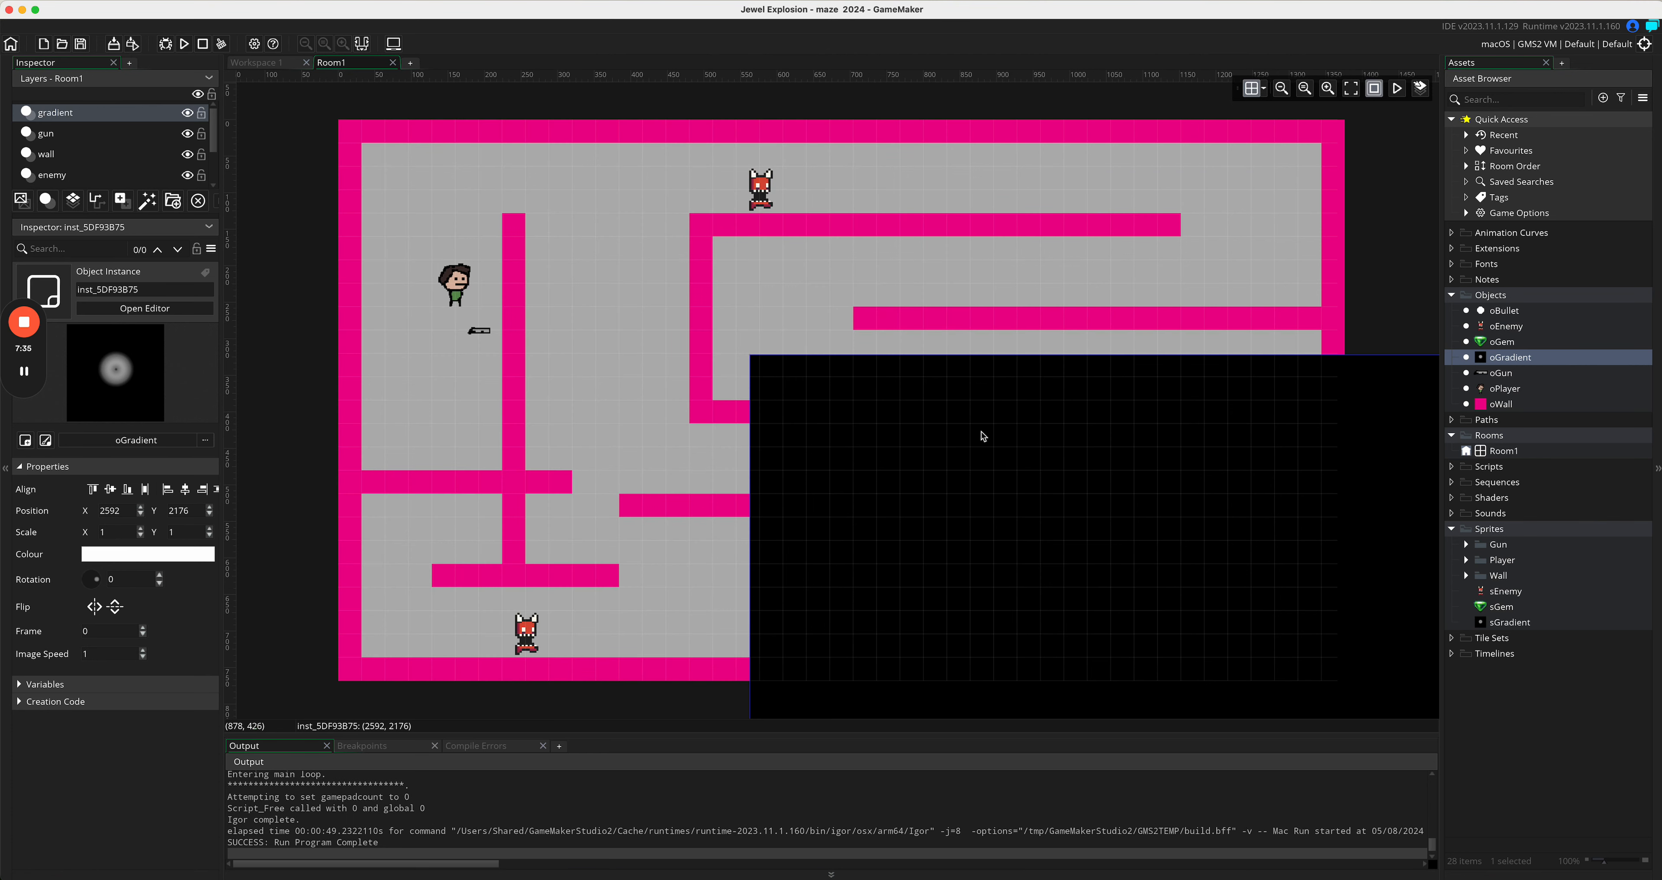
Step: Shrink the oGradient instance in Room1 to a scale of about 0.592 by 0.728 and place it at about 1216, 1440
drag(982, 436, 748, 295)
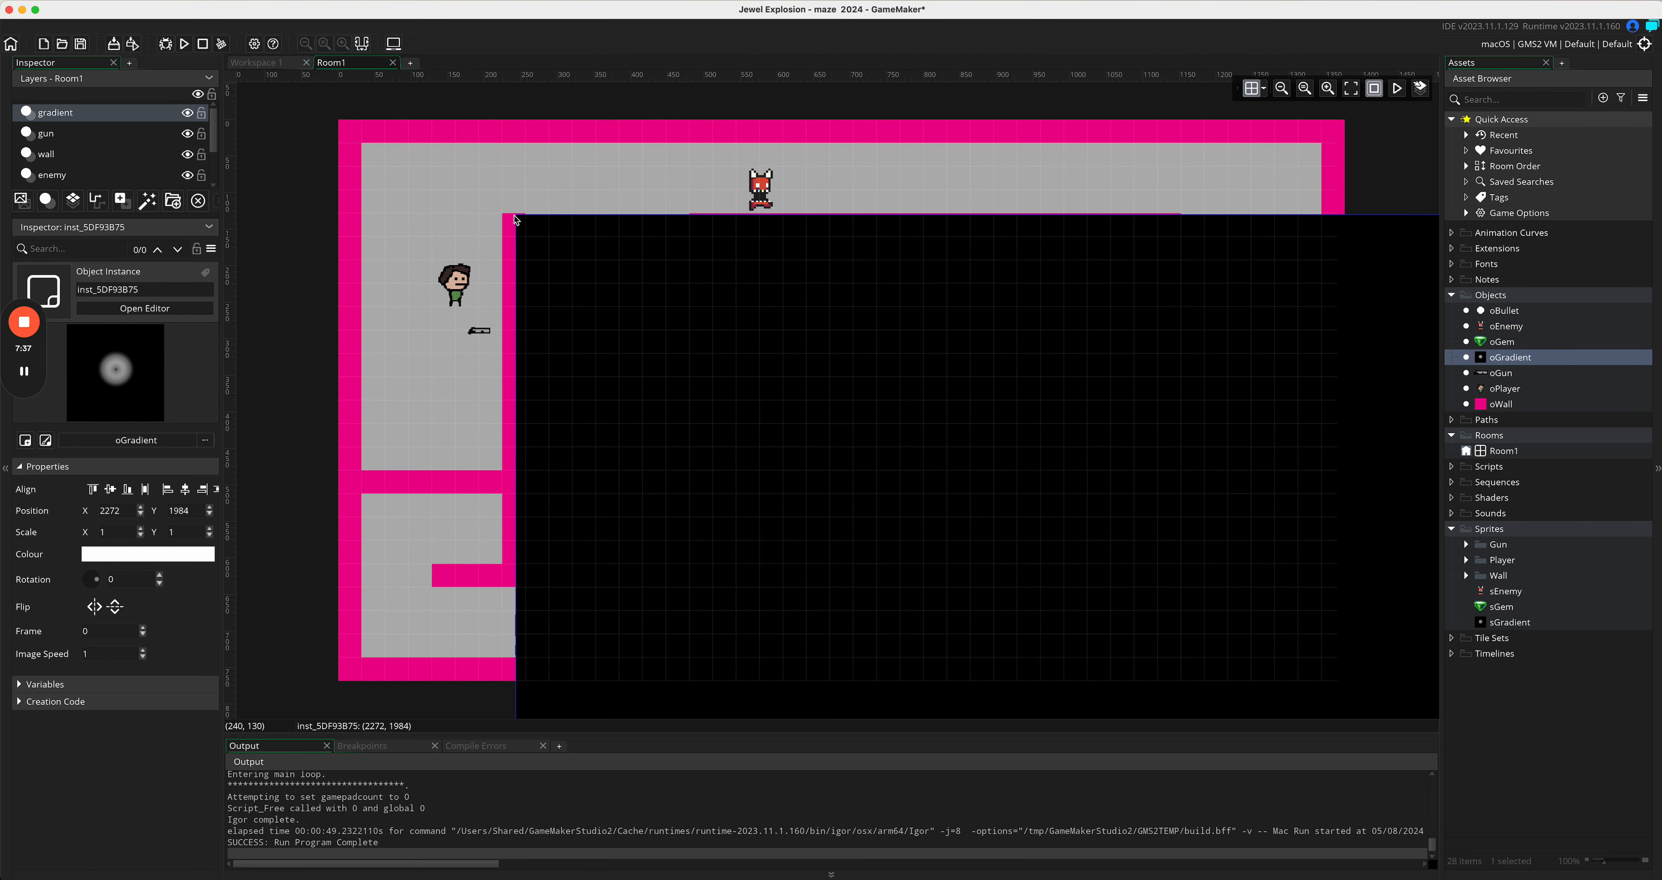
drag(545, 243, 407, 182)
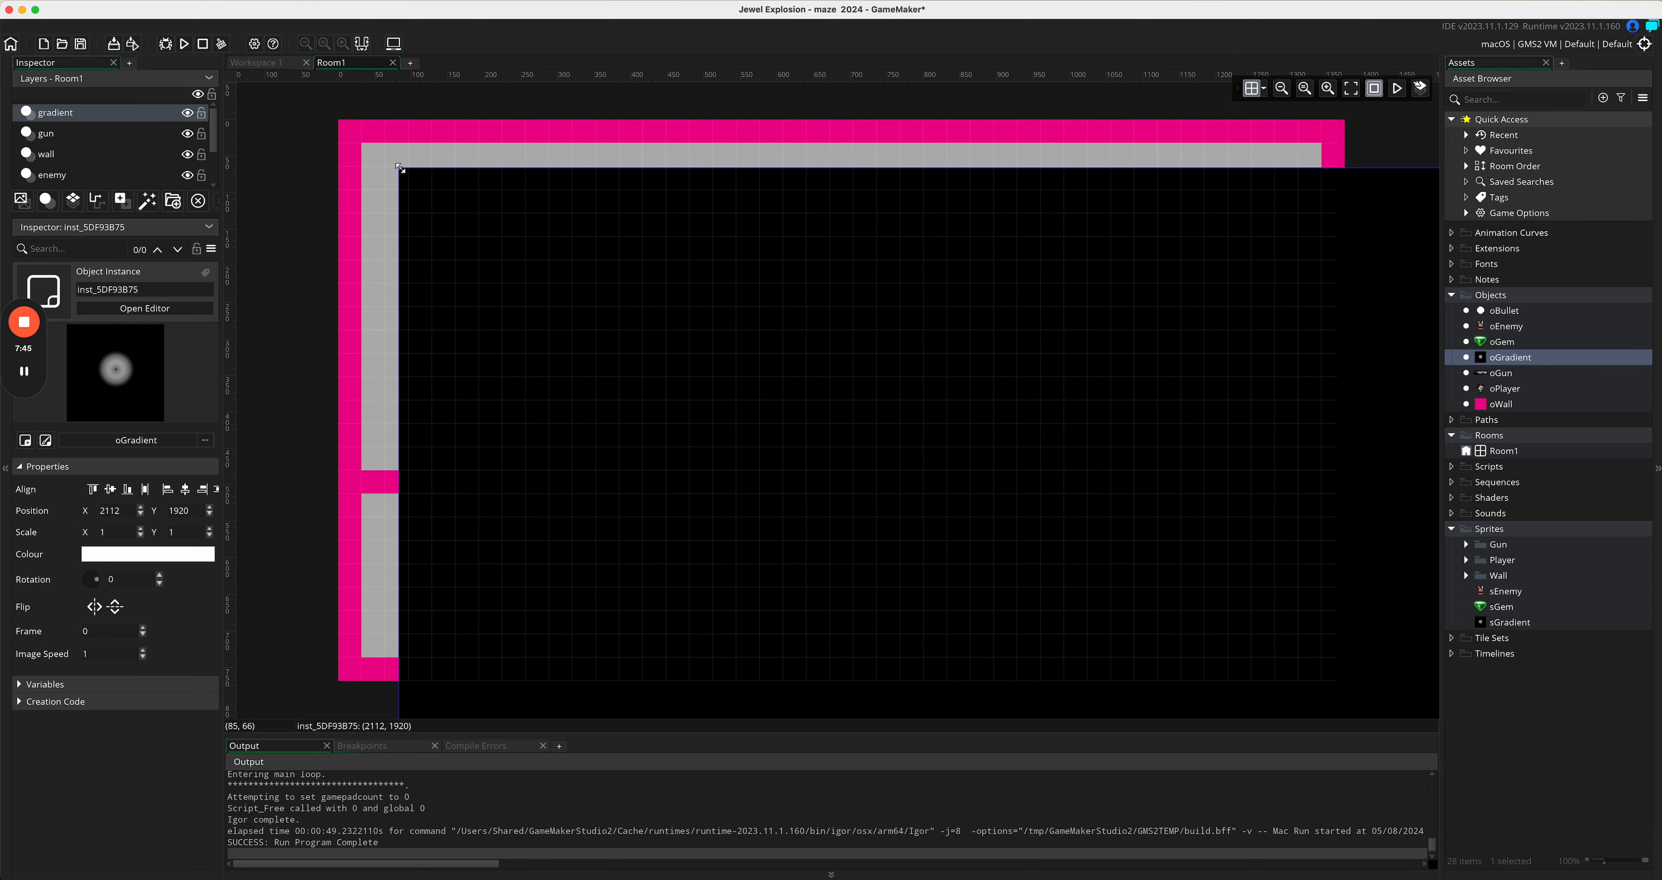
drag(400, 168, 971, 576)
drag(1123, 630, 567, 300)
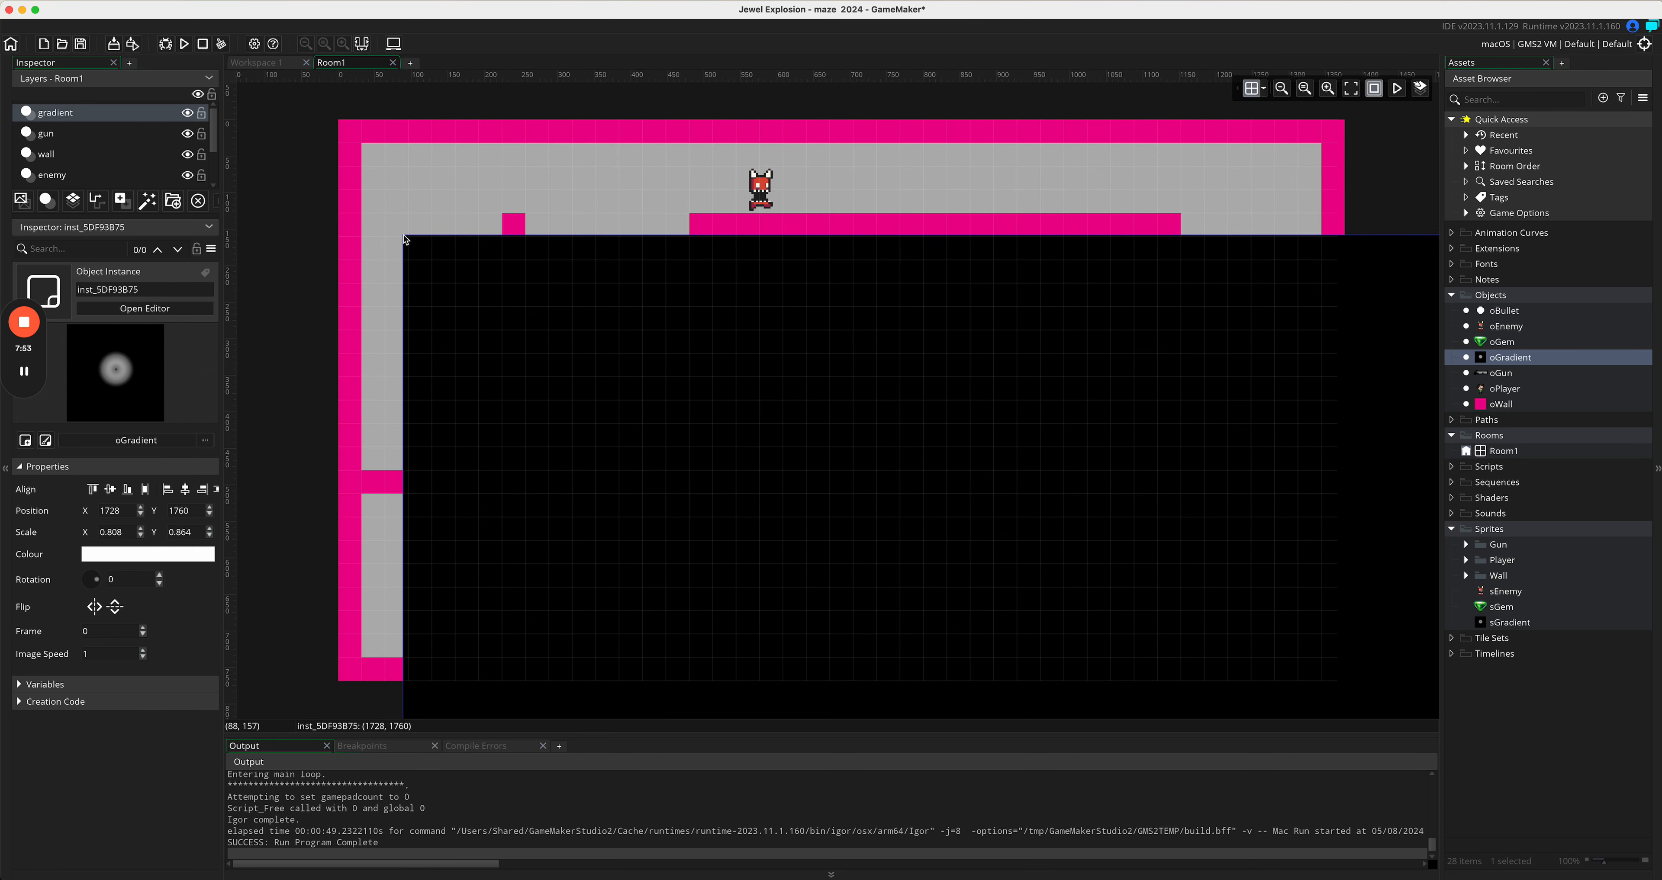
drag(402, 235, 1035, 631)
drag(1116, 677, 434, 229)
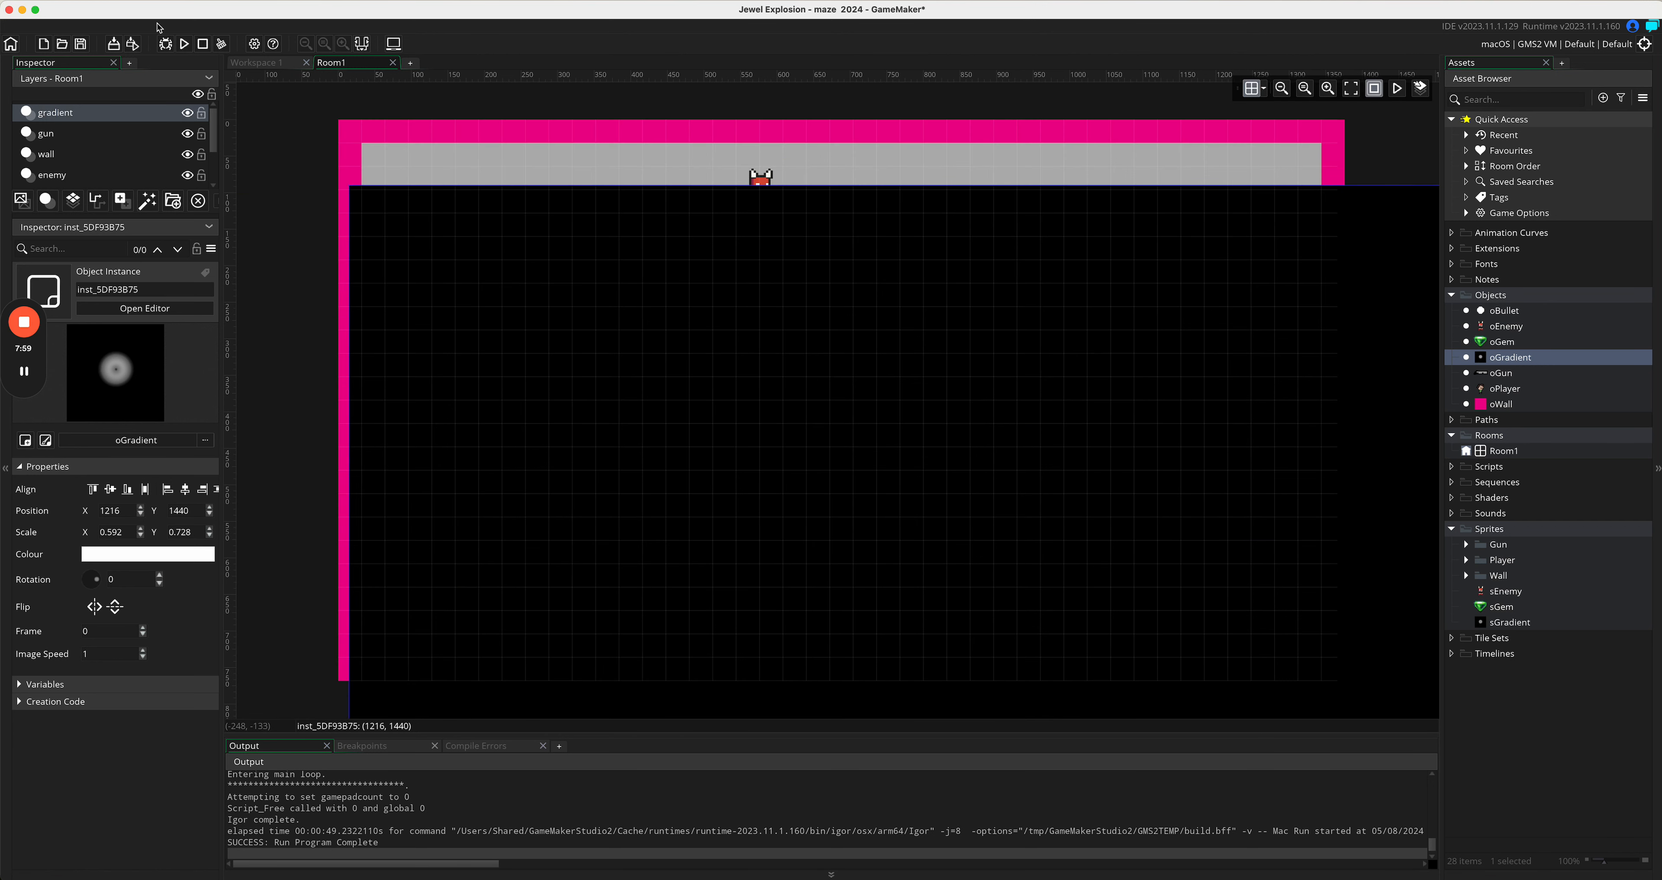
Step: Run the game, walk the player through the maze to check the resized glow's visible area, and close the game window
click(184, 43)
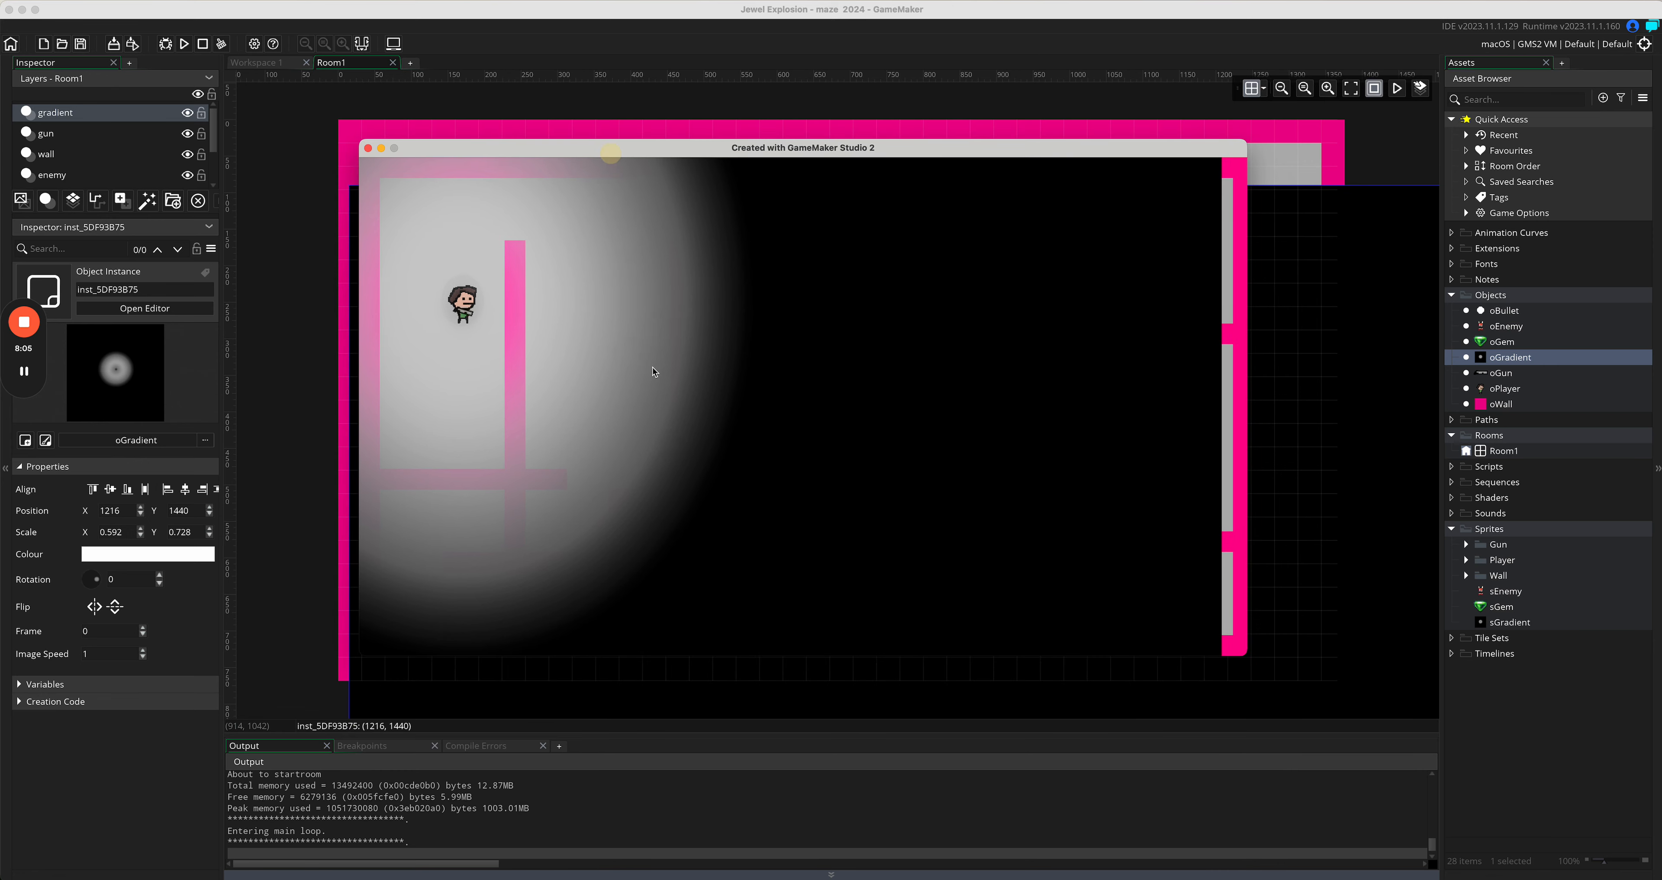
key(w)
key(d)
key(s)
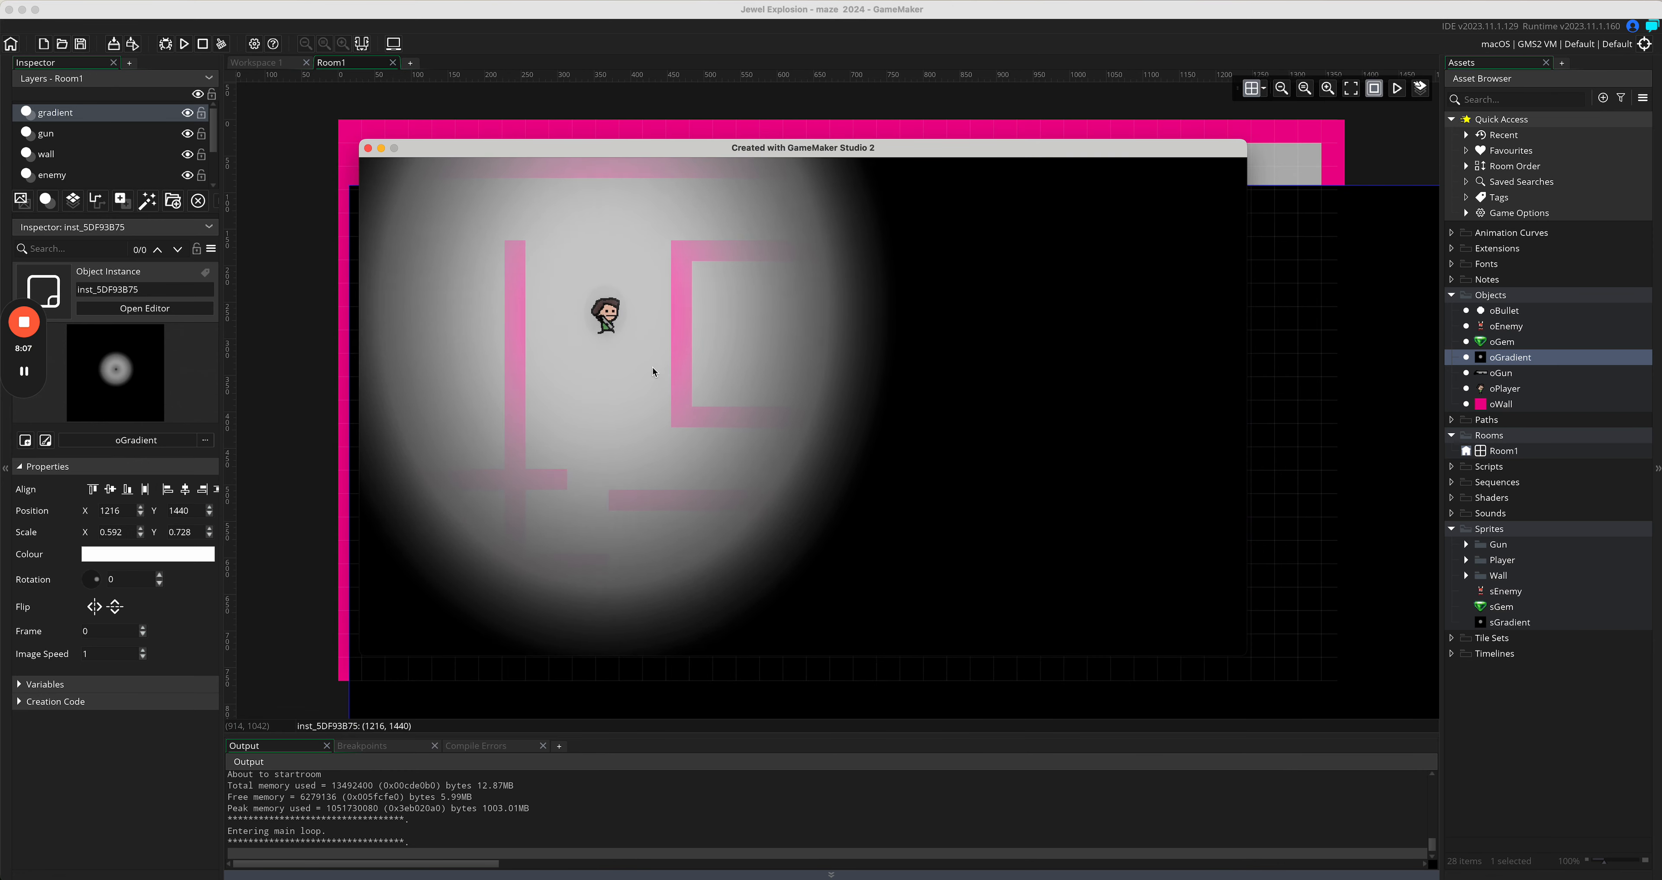
key(a)
key(w)
key(a)
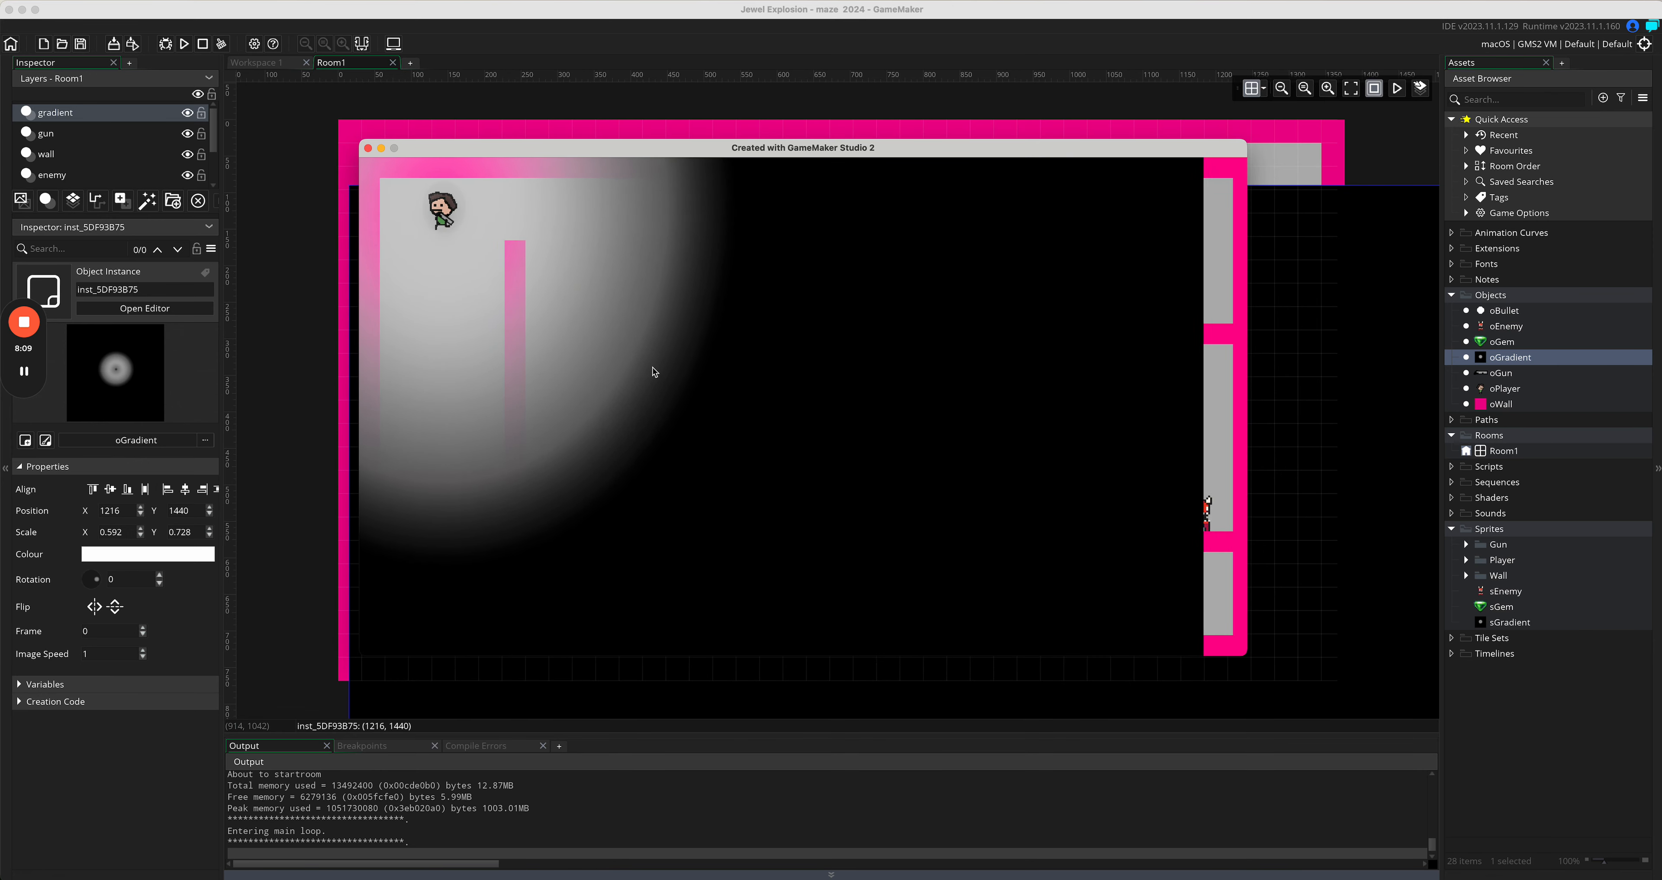
key(s)
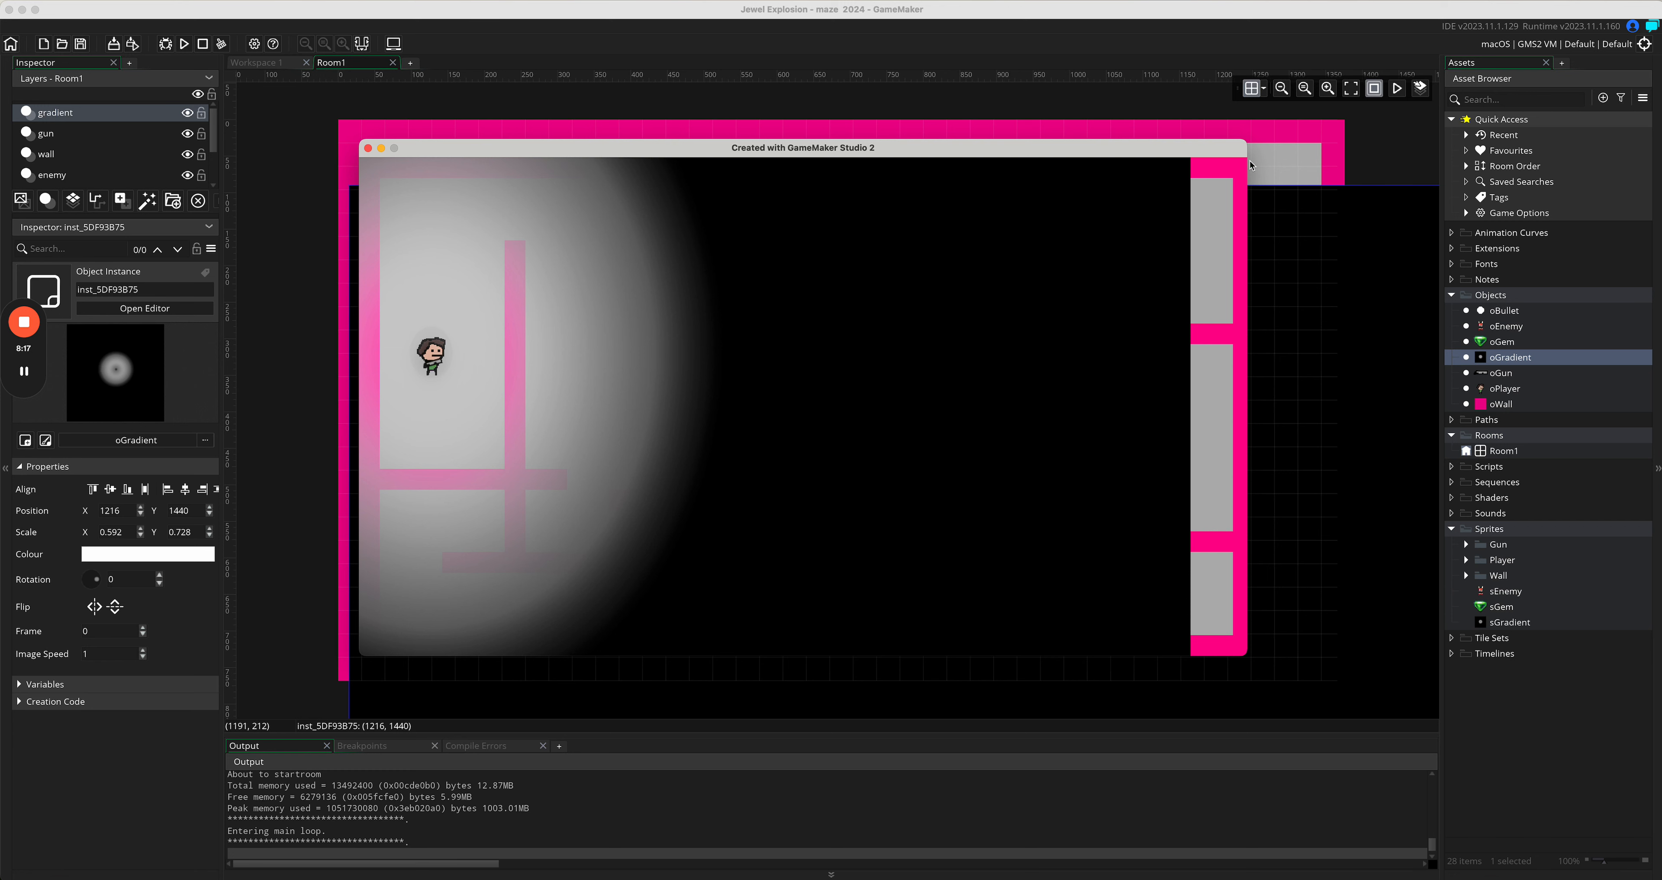
key(Right)
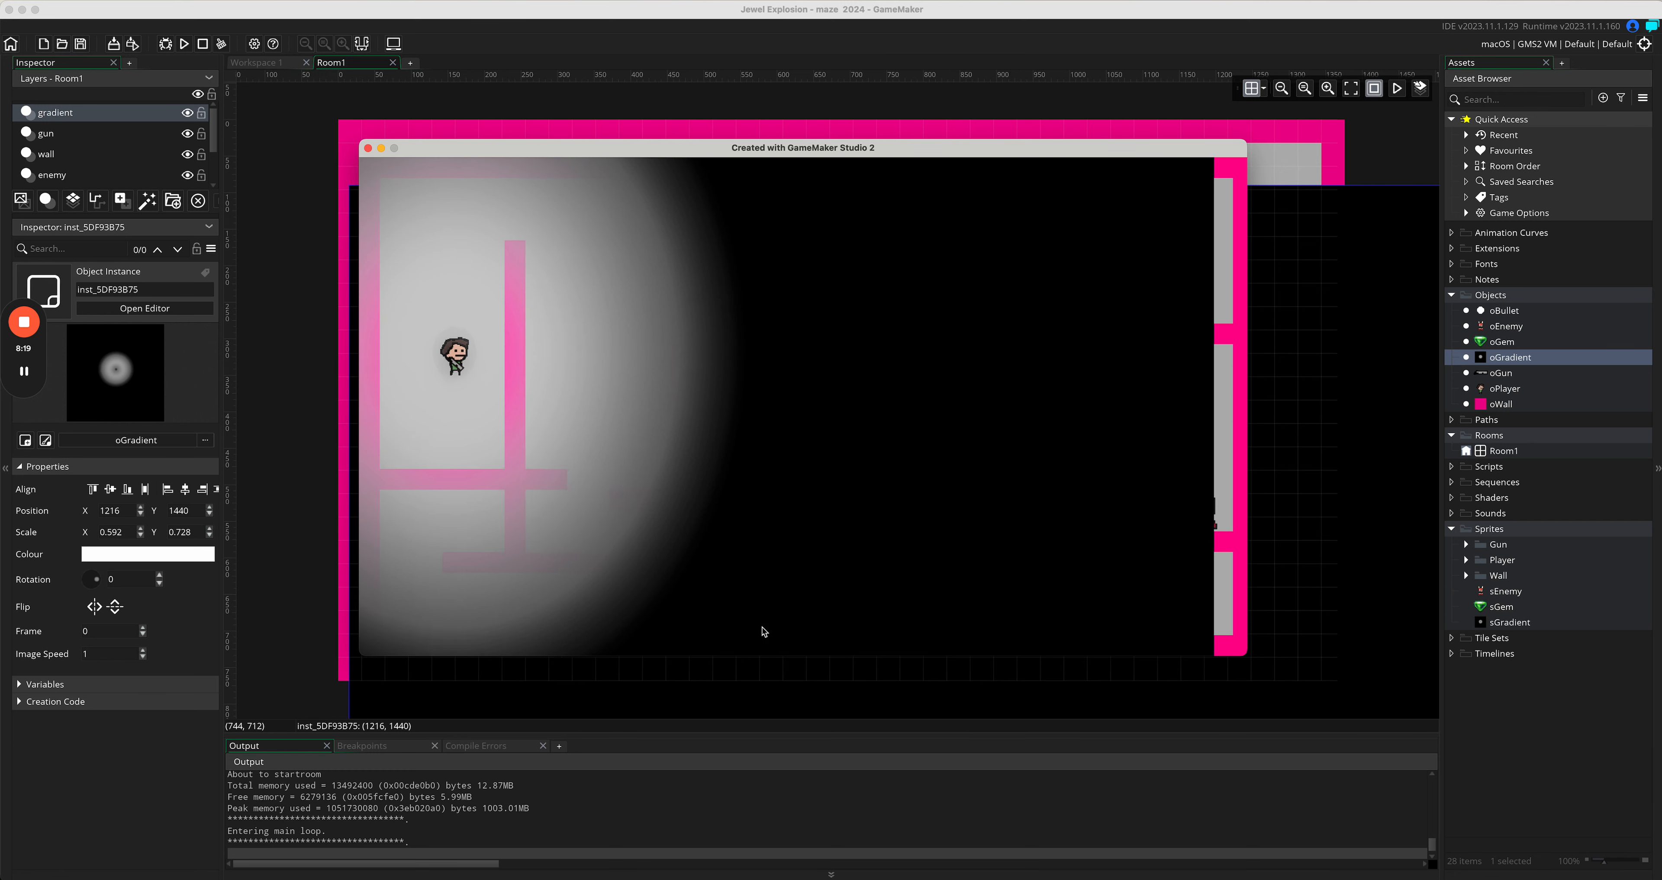
key(Up)
key(Right)
key(Down)
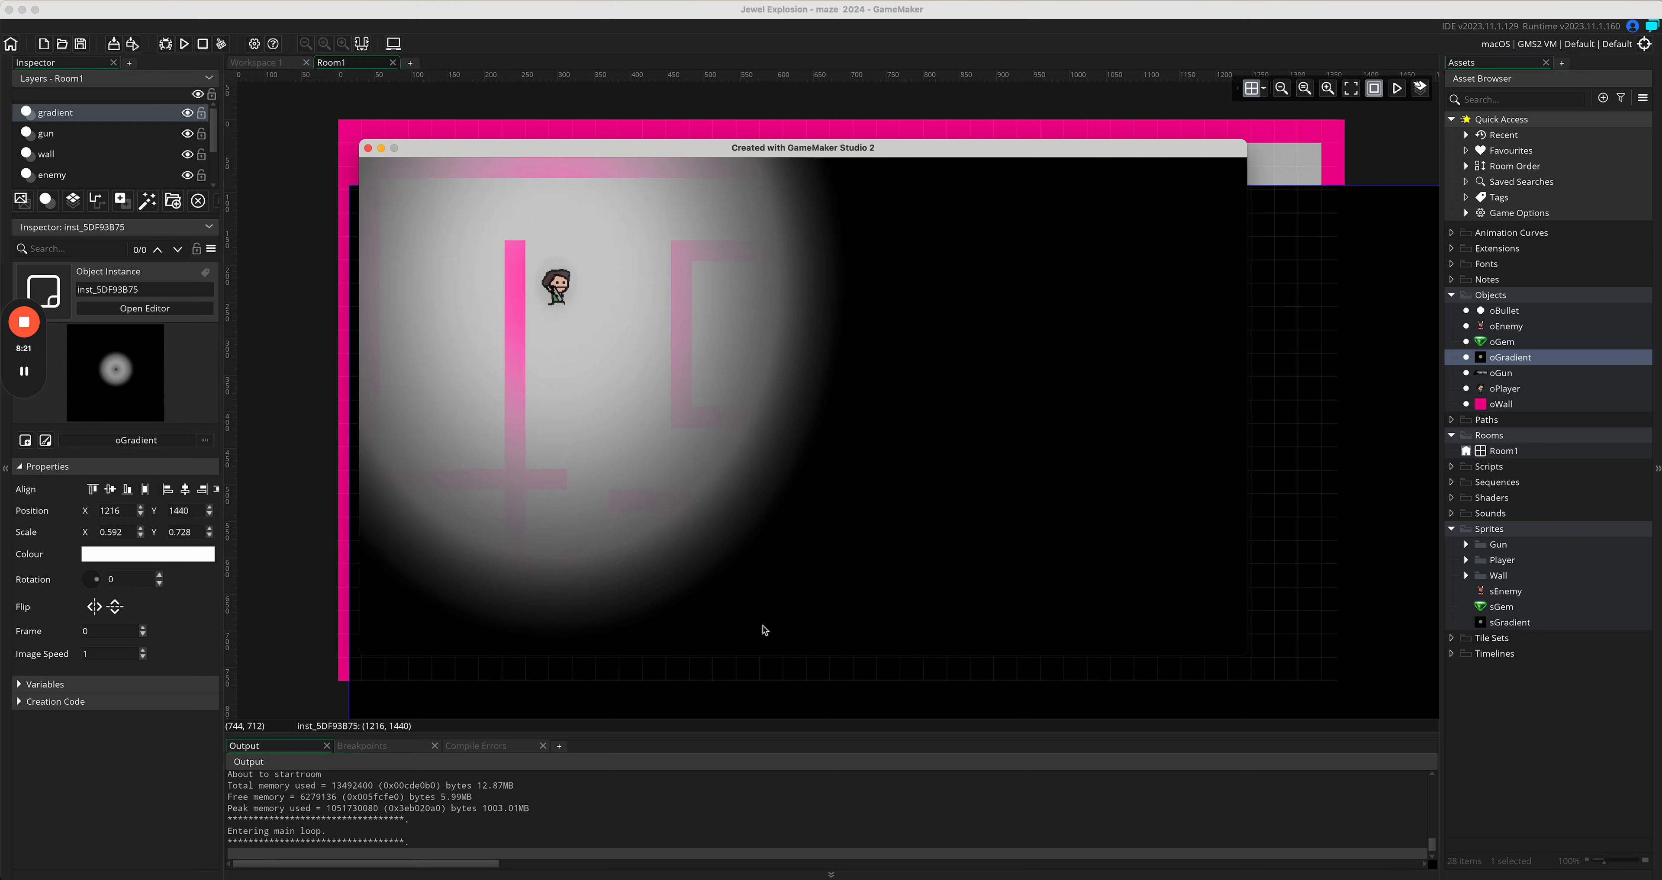
key(Right)
key(Down)
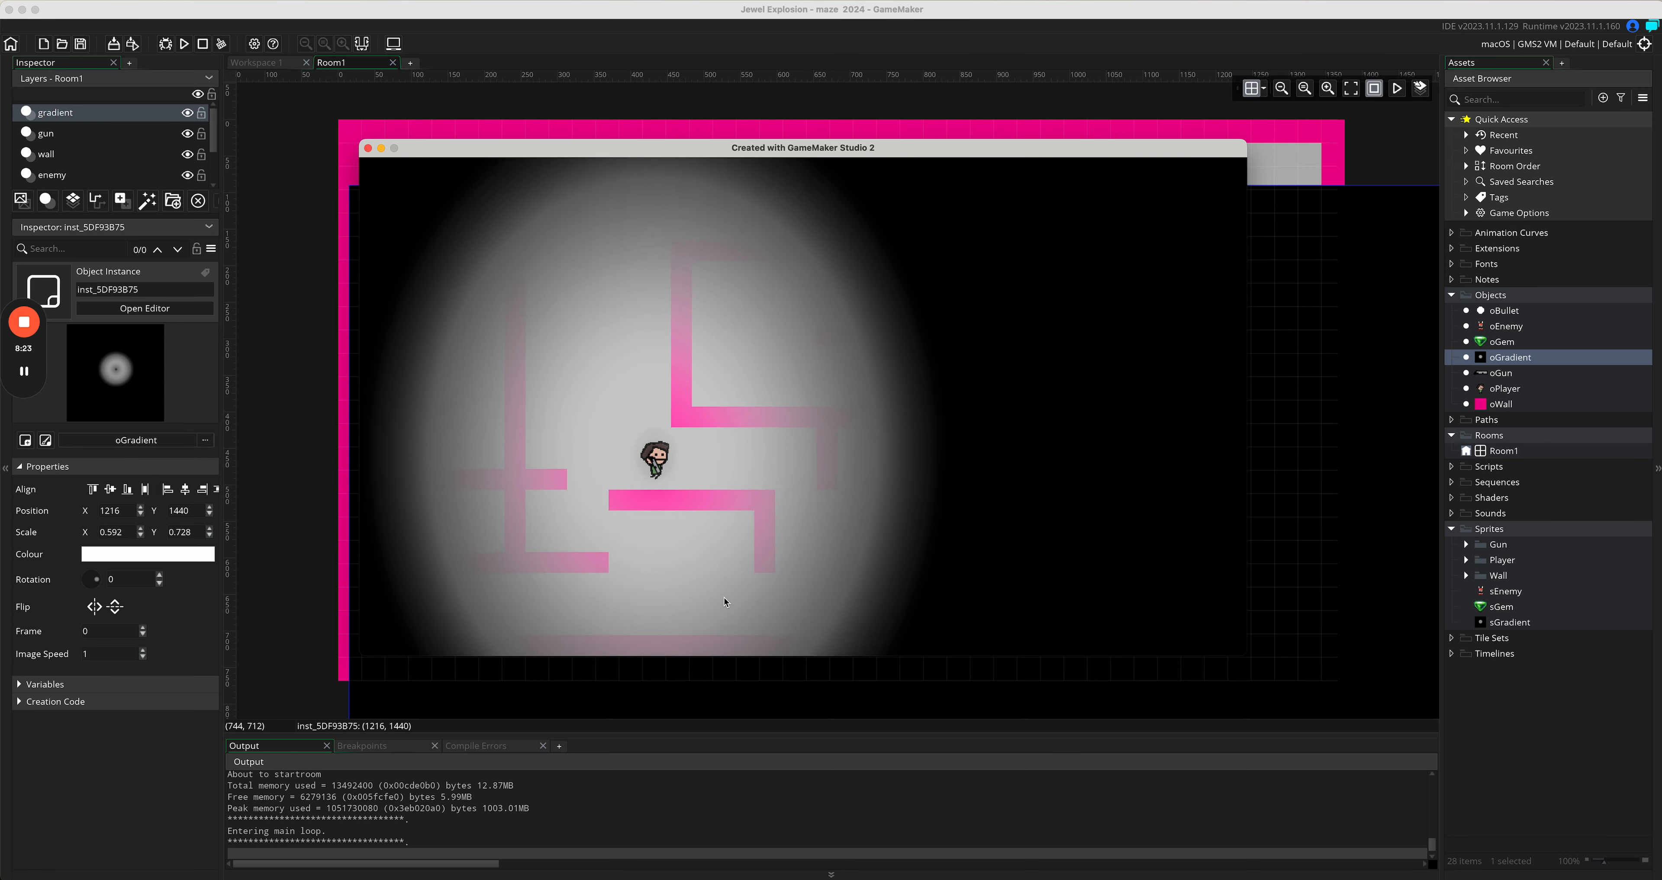
key(Up)
key(Up)
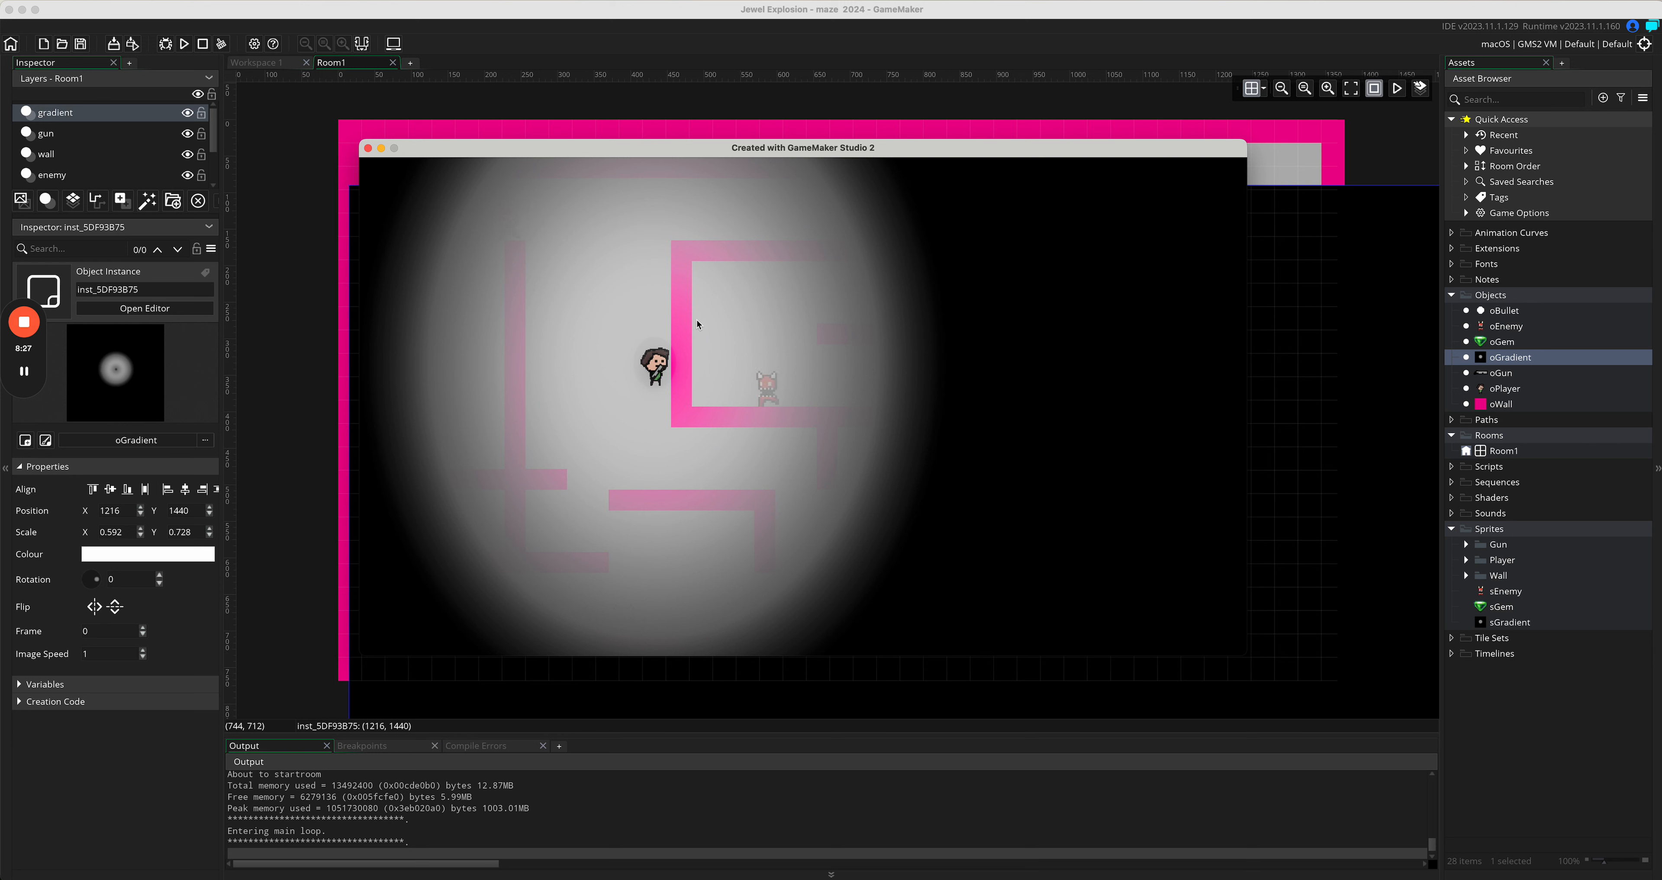
key(Left)
key(Down)
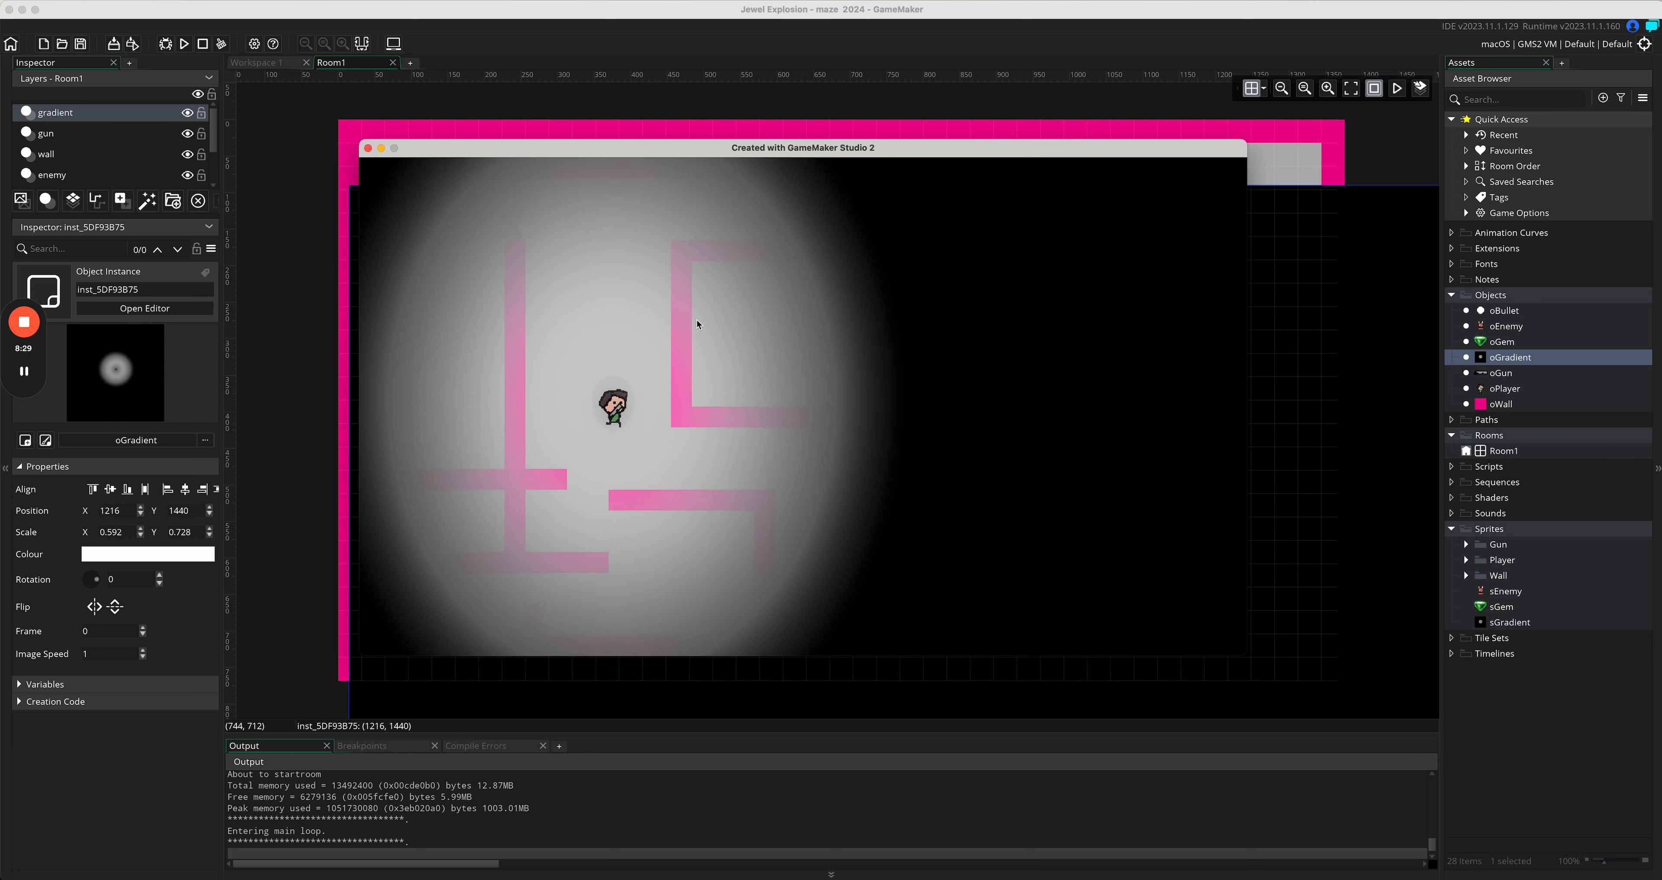
key(Up)
key(Left)
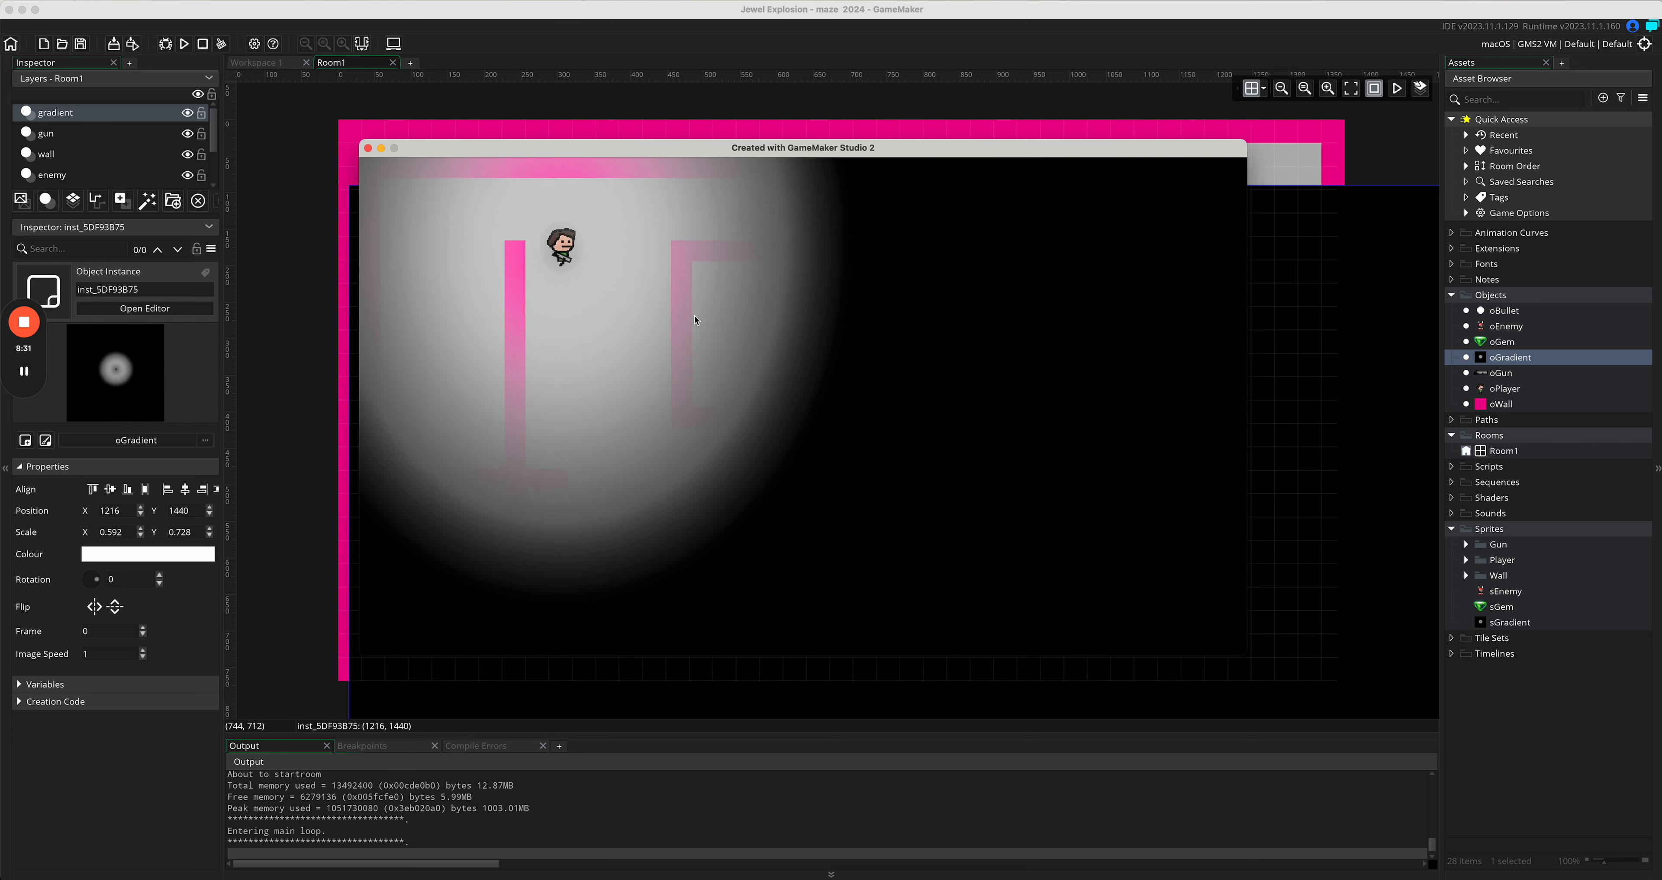
key(Down)
key(Right)
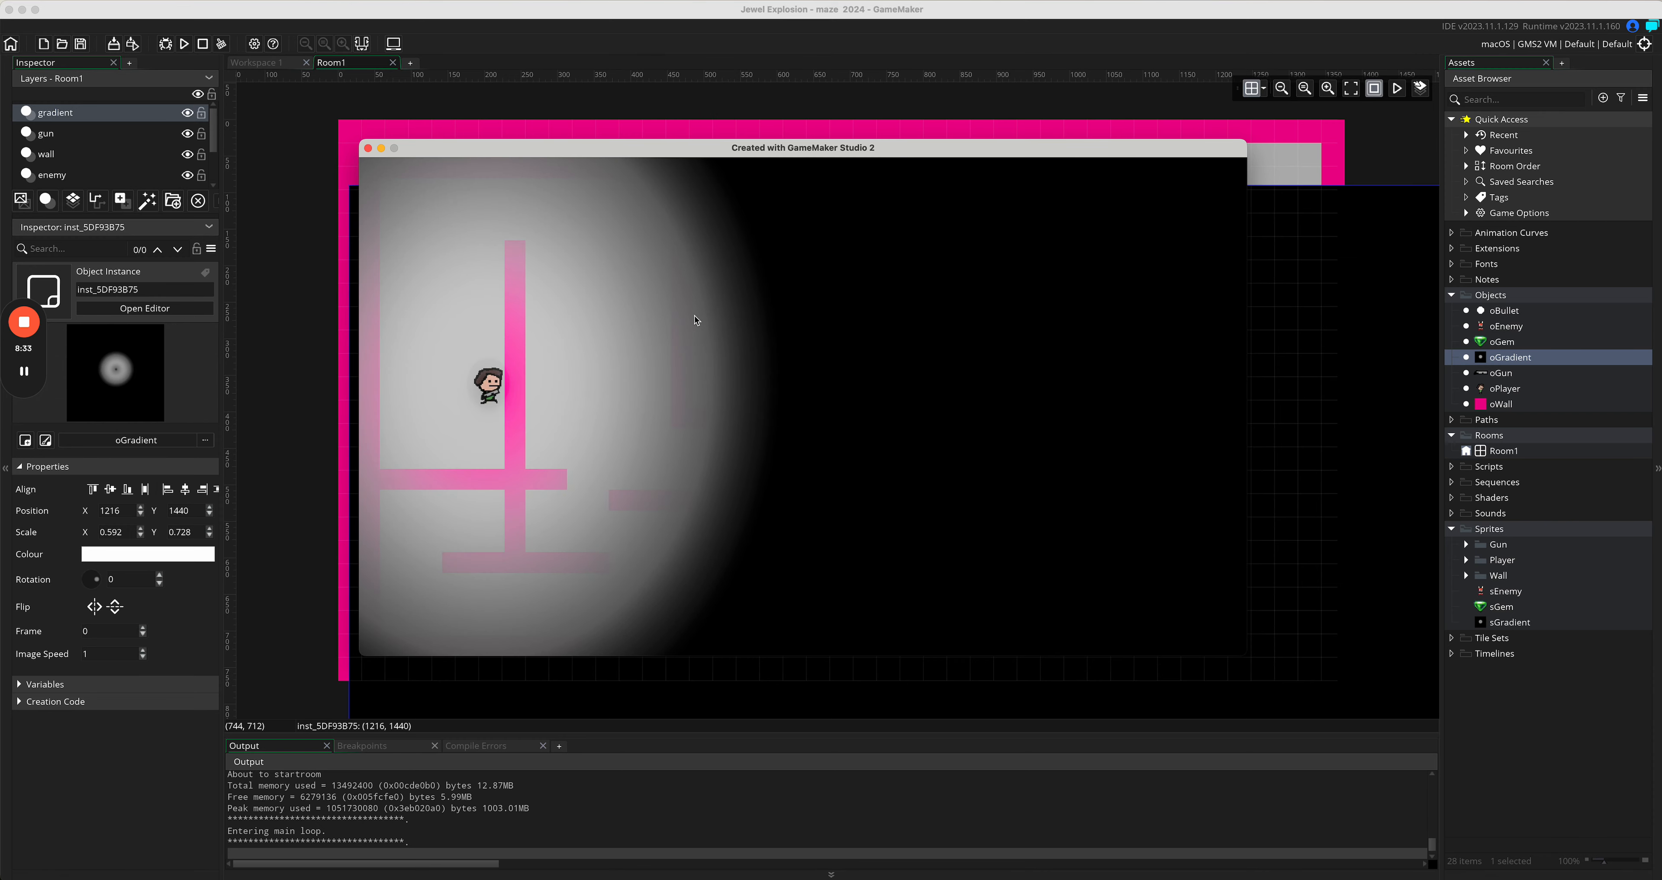
key(Left)
click(368, 148)
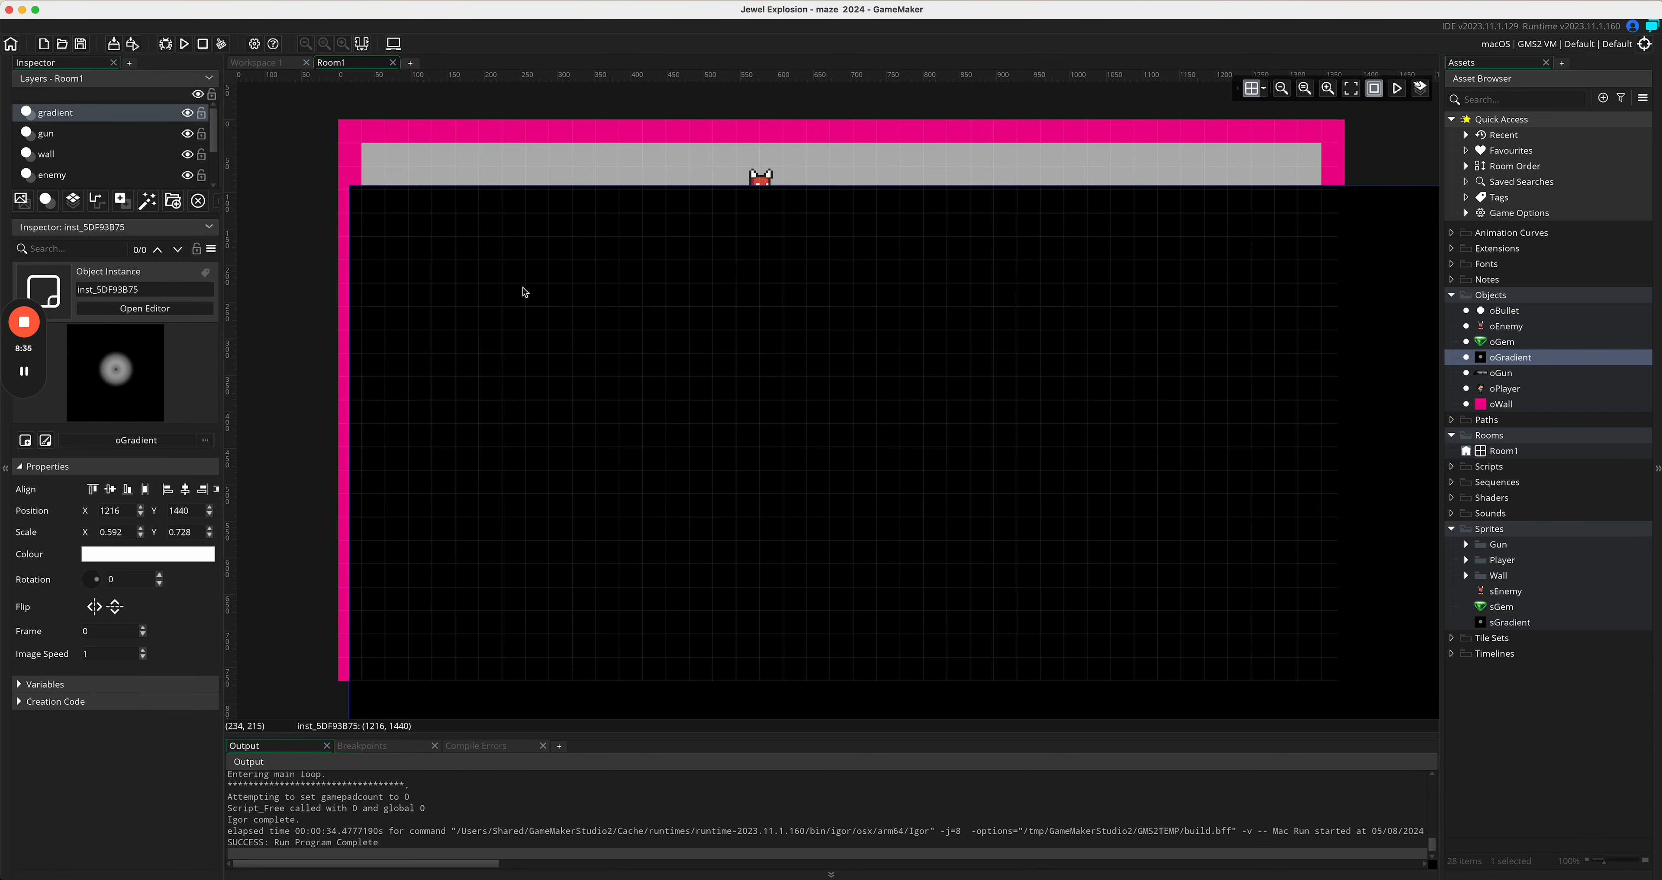
Step: Reduce the oGradient instance's vertical scale to about 0.544 and move it over the maze at about 544, 416
click(1284, 92)
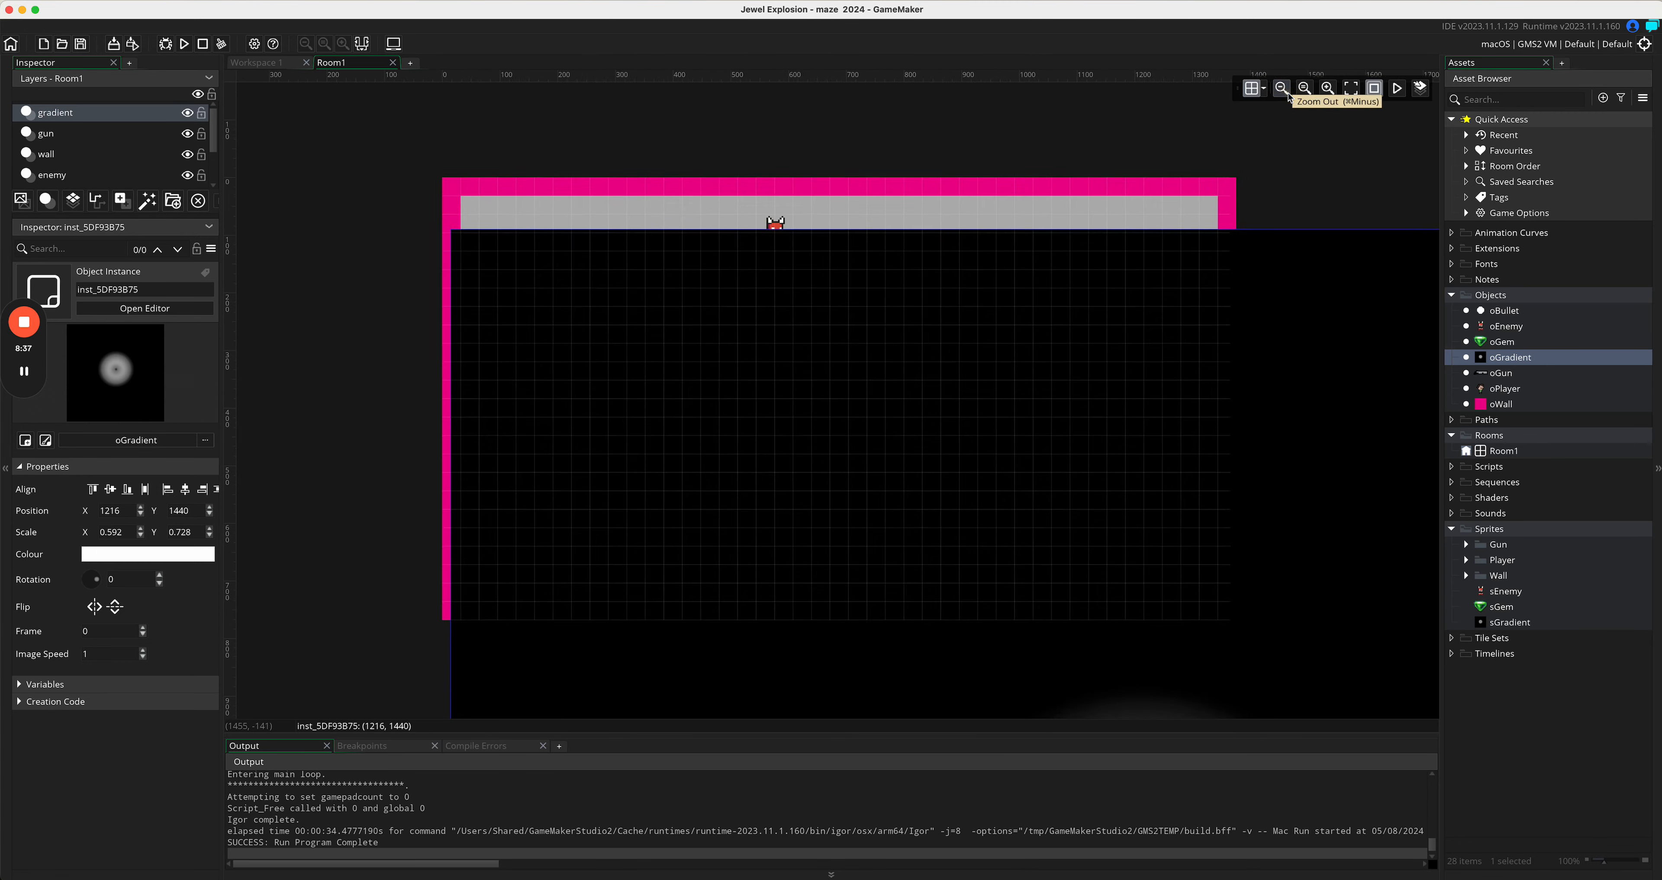
drag(1297, 585, 1190, 440)
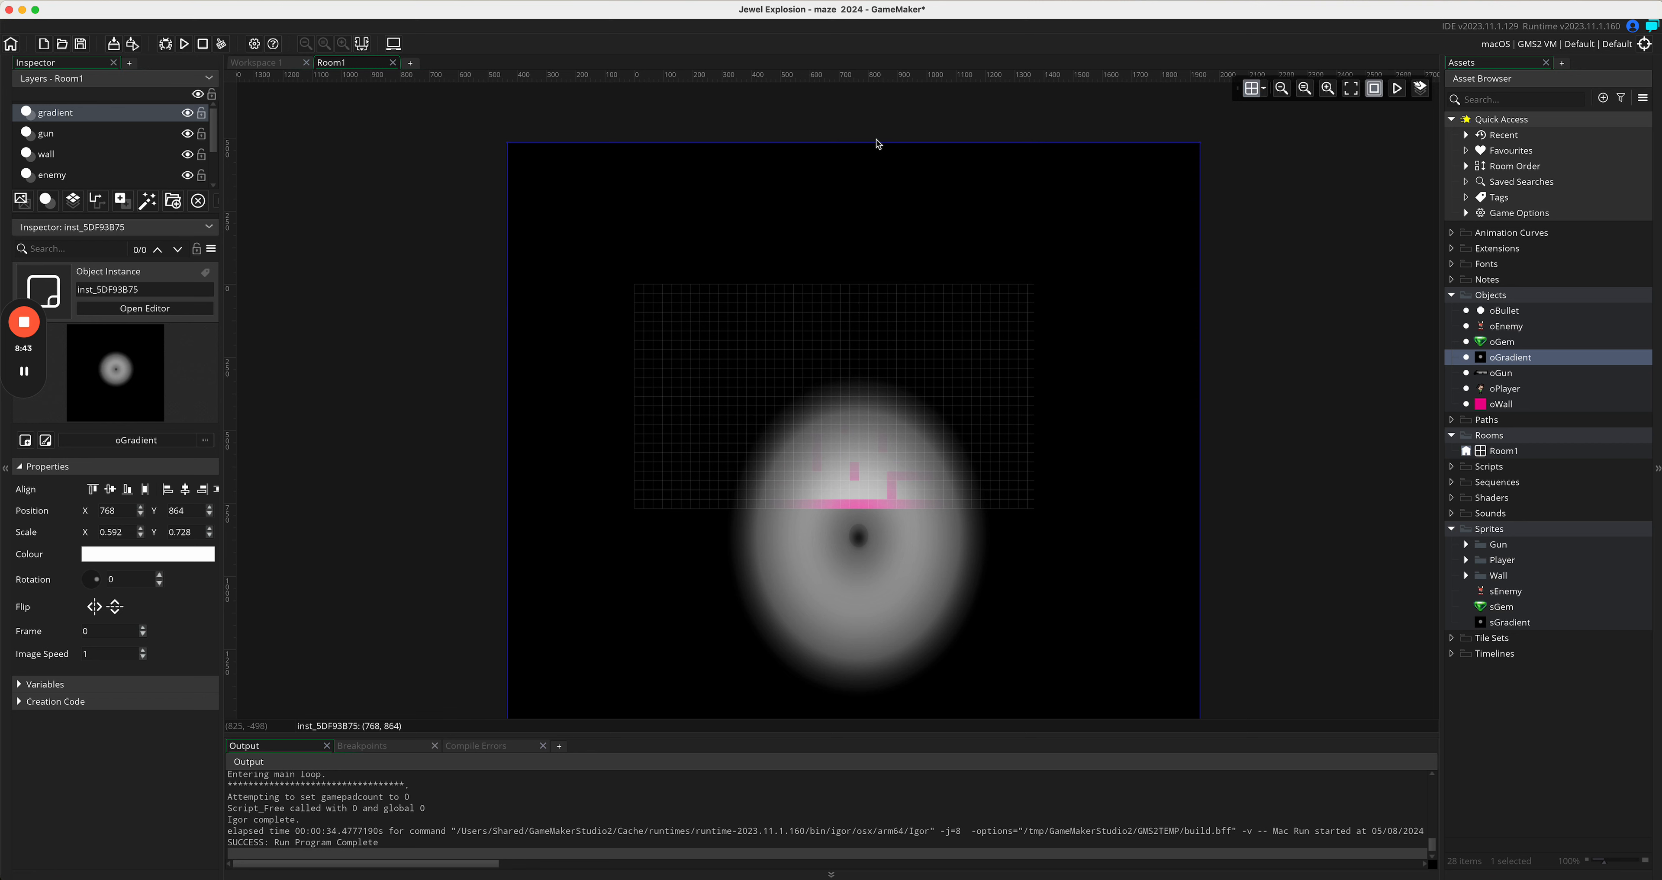
drag(878, 145, 876, 357)
drag(1022, 560, 1029, 340)
drag(1109, 404, 1044, 371)
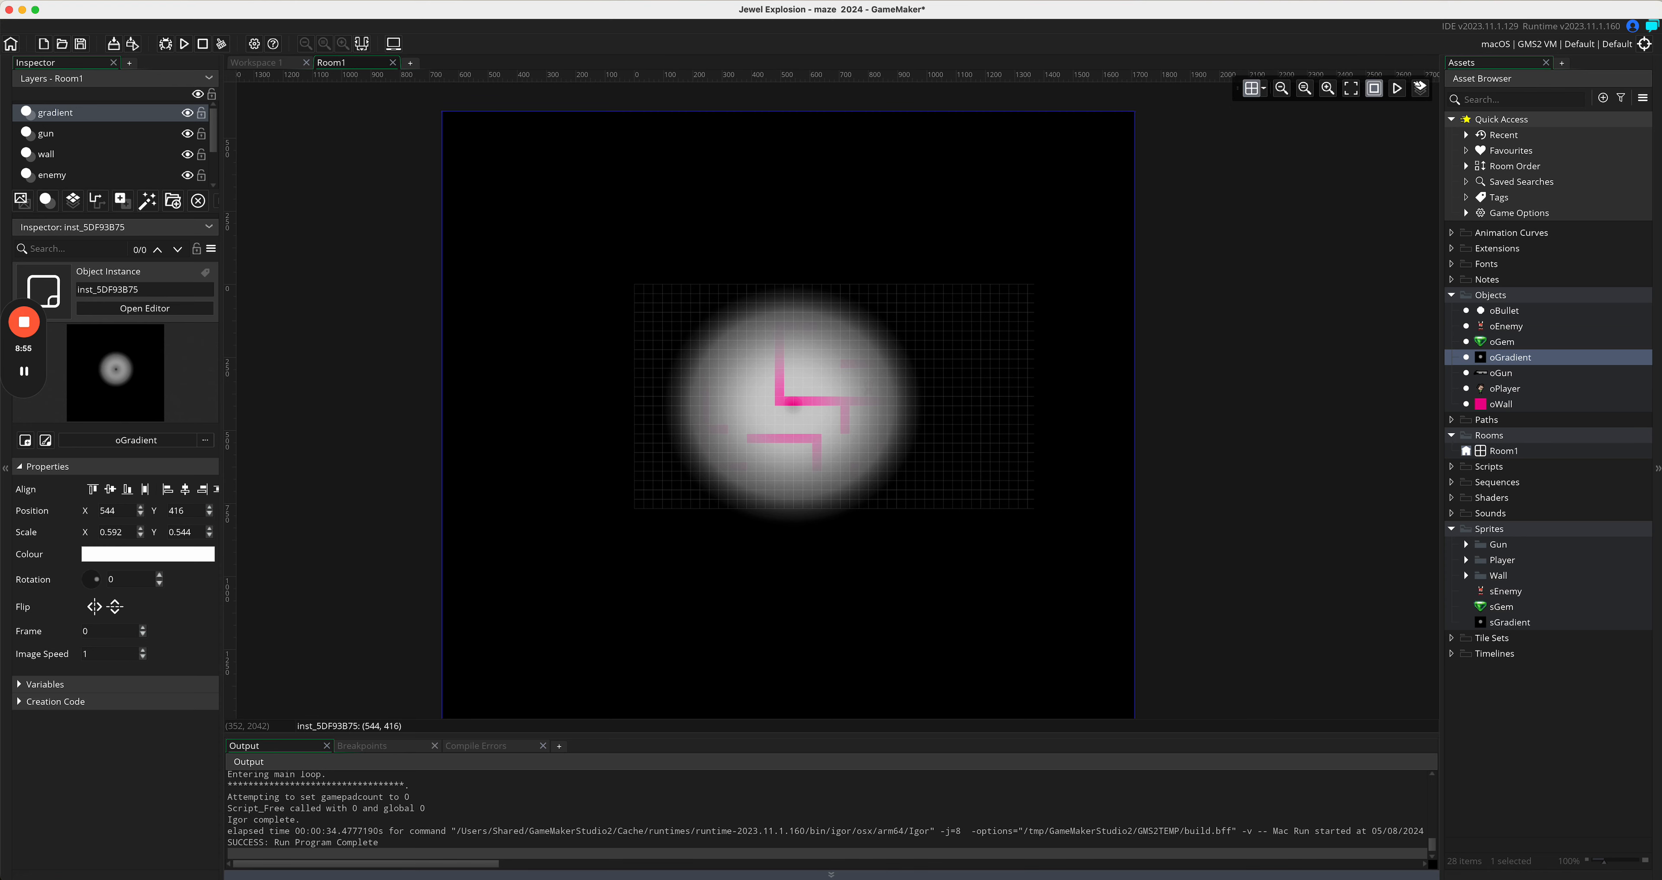
Step: Switch to Photoshop and draw a larger radial gradient from the glow's centre above Gradient Fill 1, about 31% scale at -30.9°
click(737, 879)
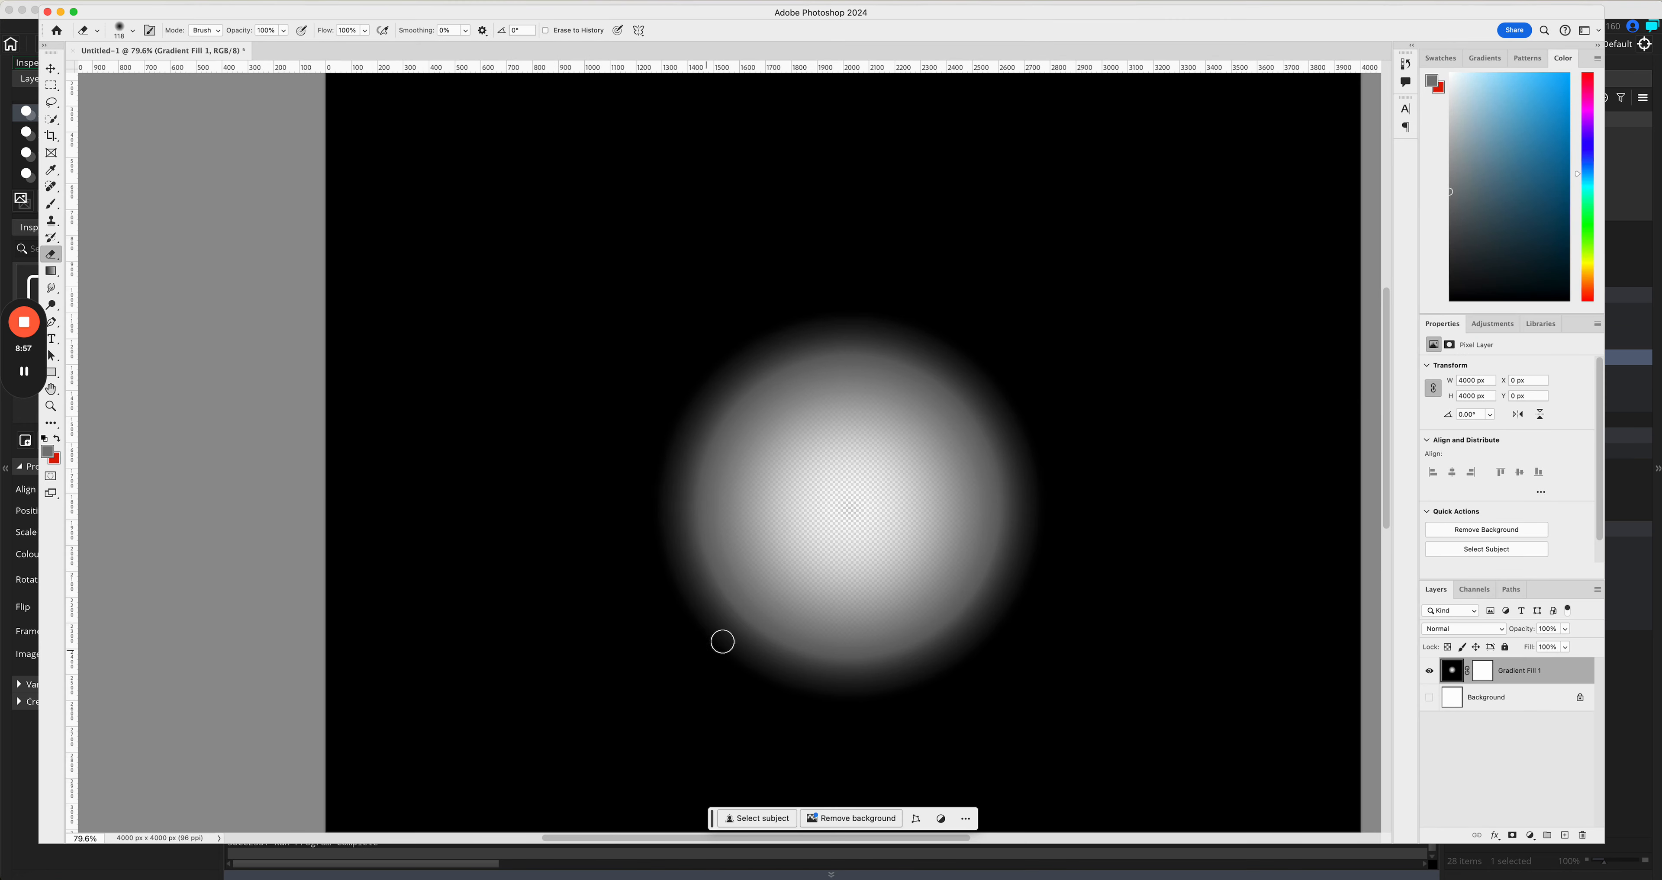
click(1520, 673)
click(51, 274)
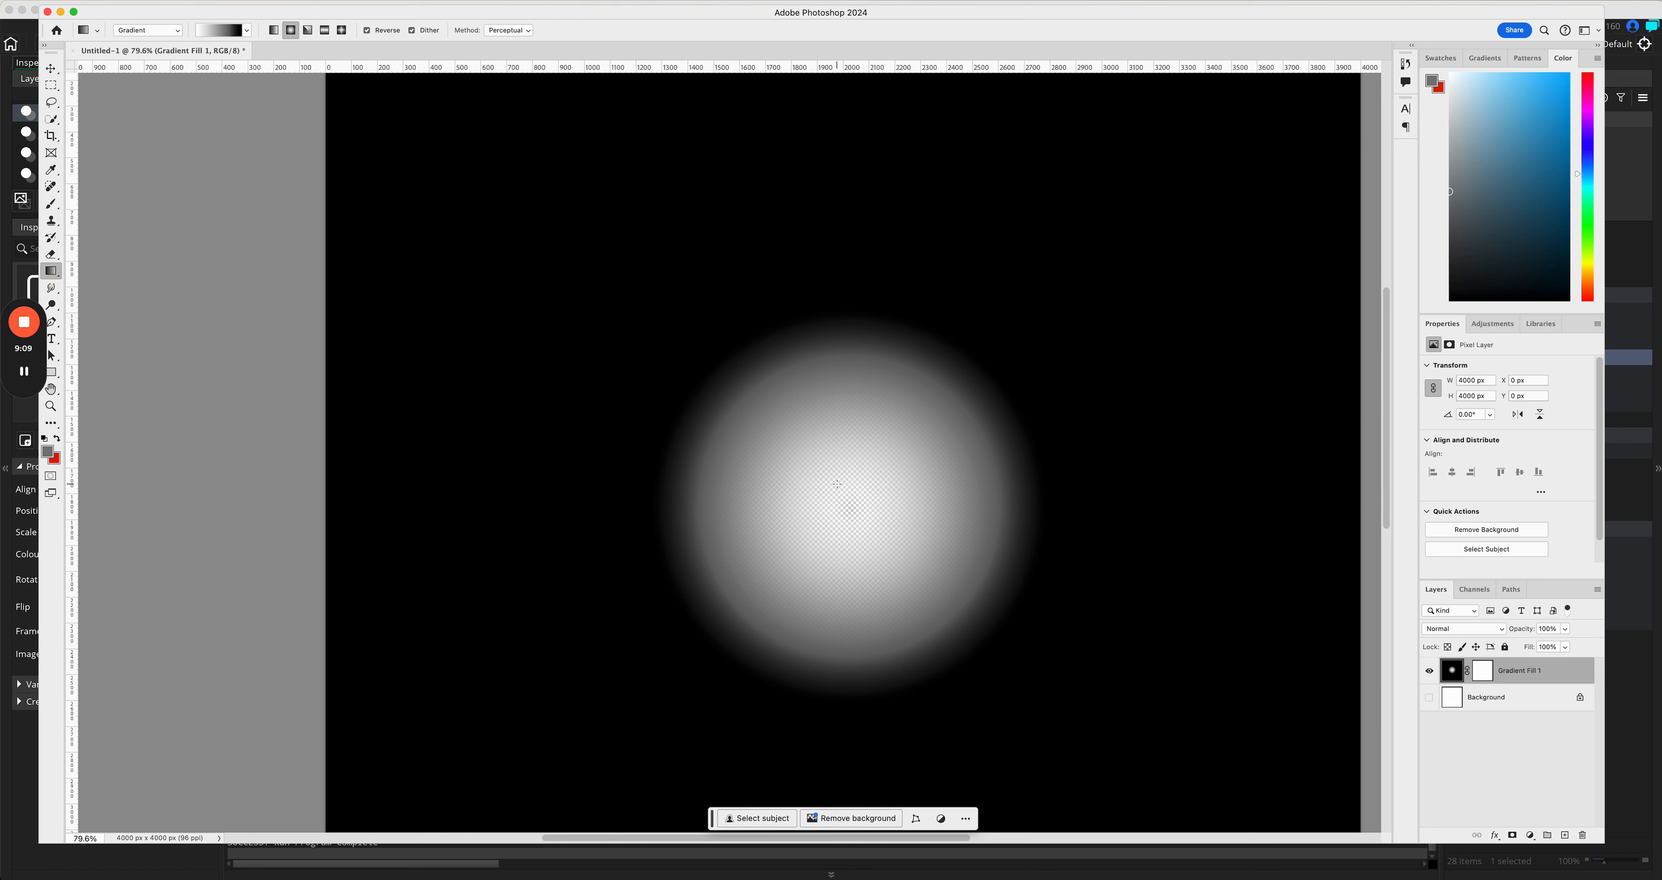
drag(836, 483, 1113, 650)
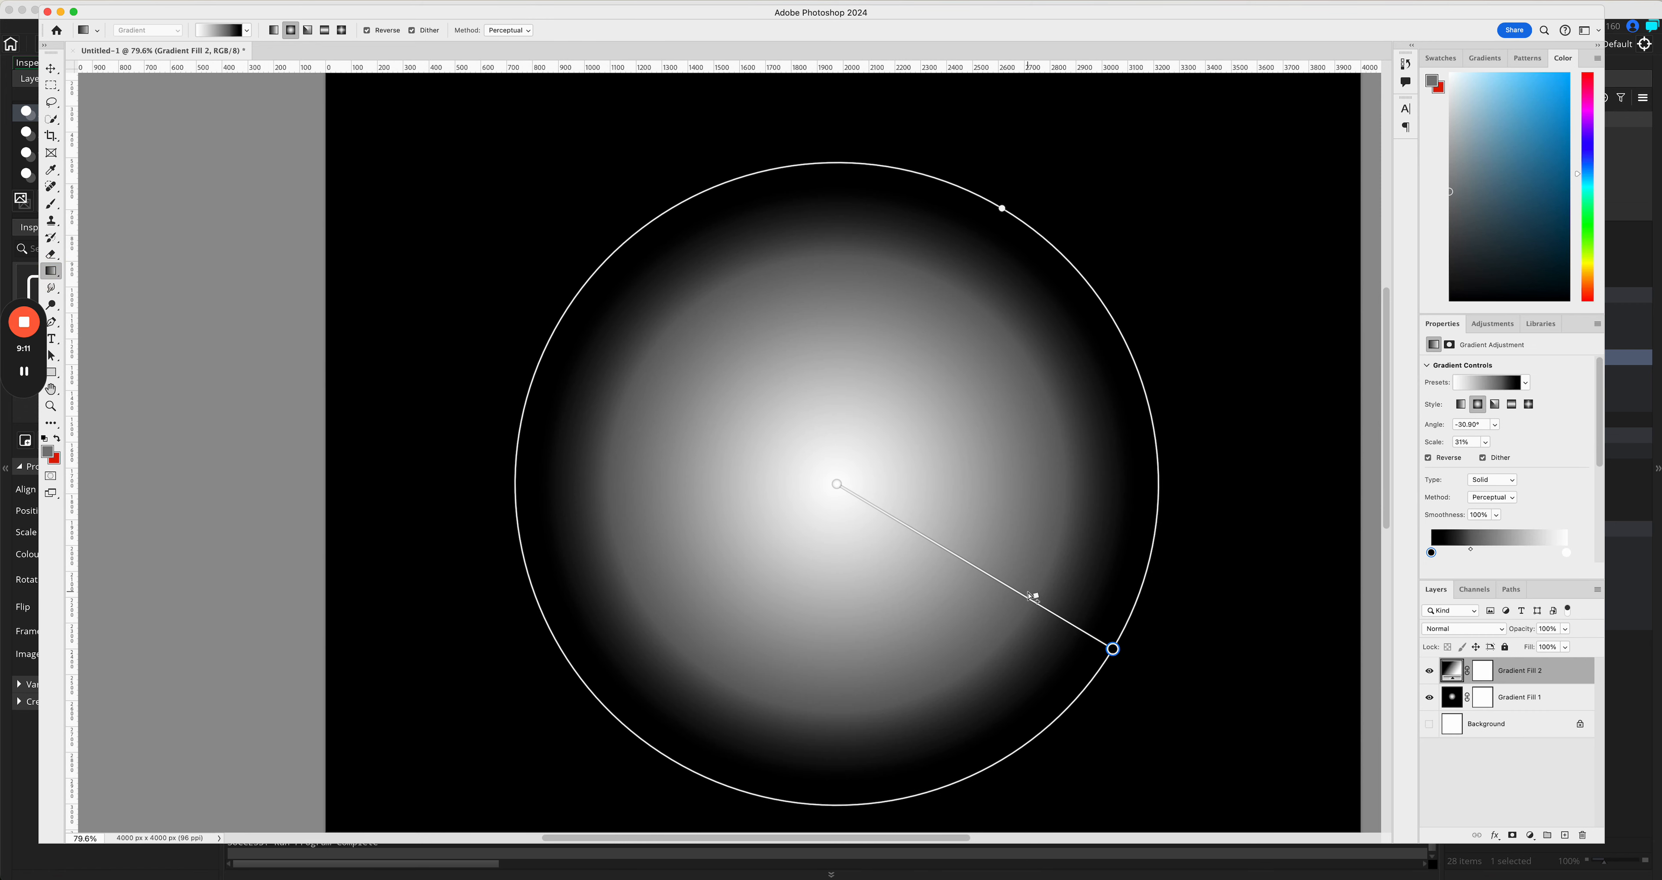
Step: Compare Gradient Fill 1 and Gradient Fill 2 by hiding and showing each layer in turn
click(1462, 702)
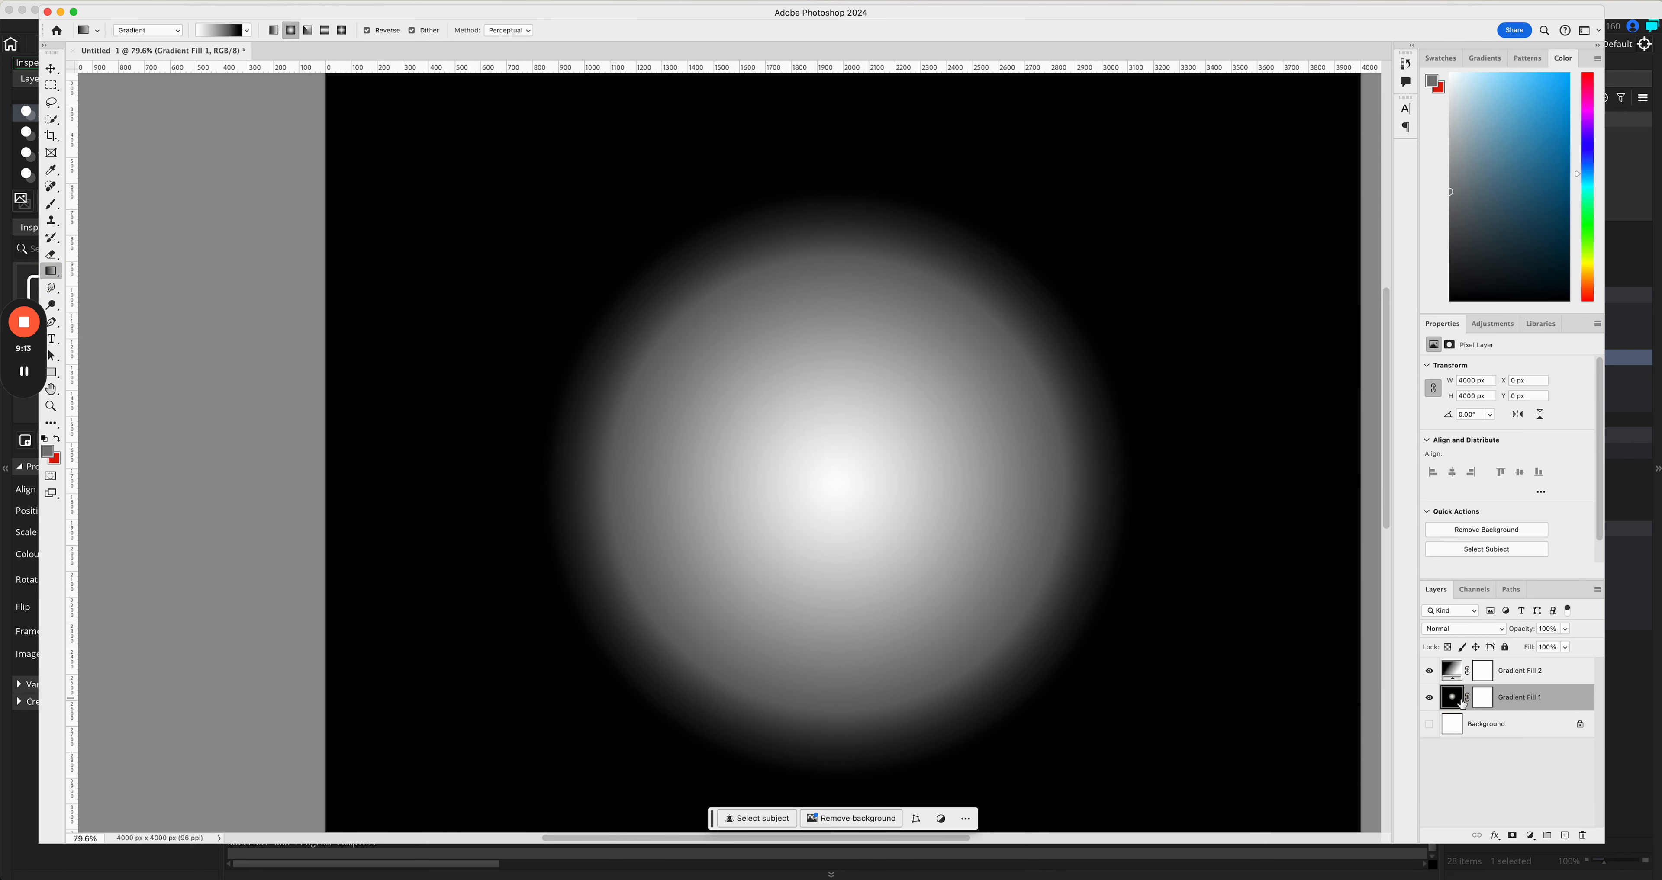
click(1430, 698)
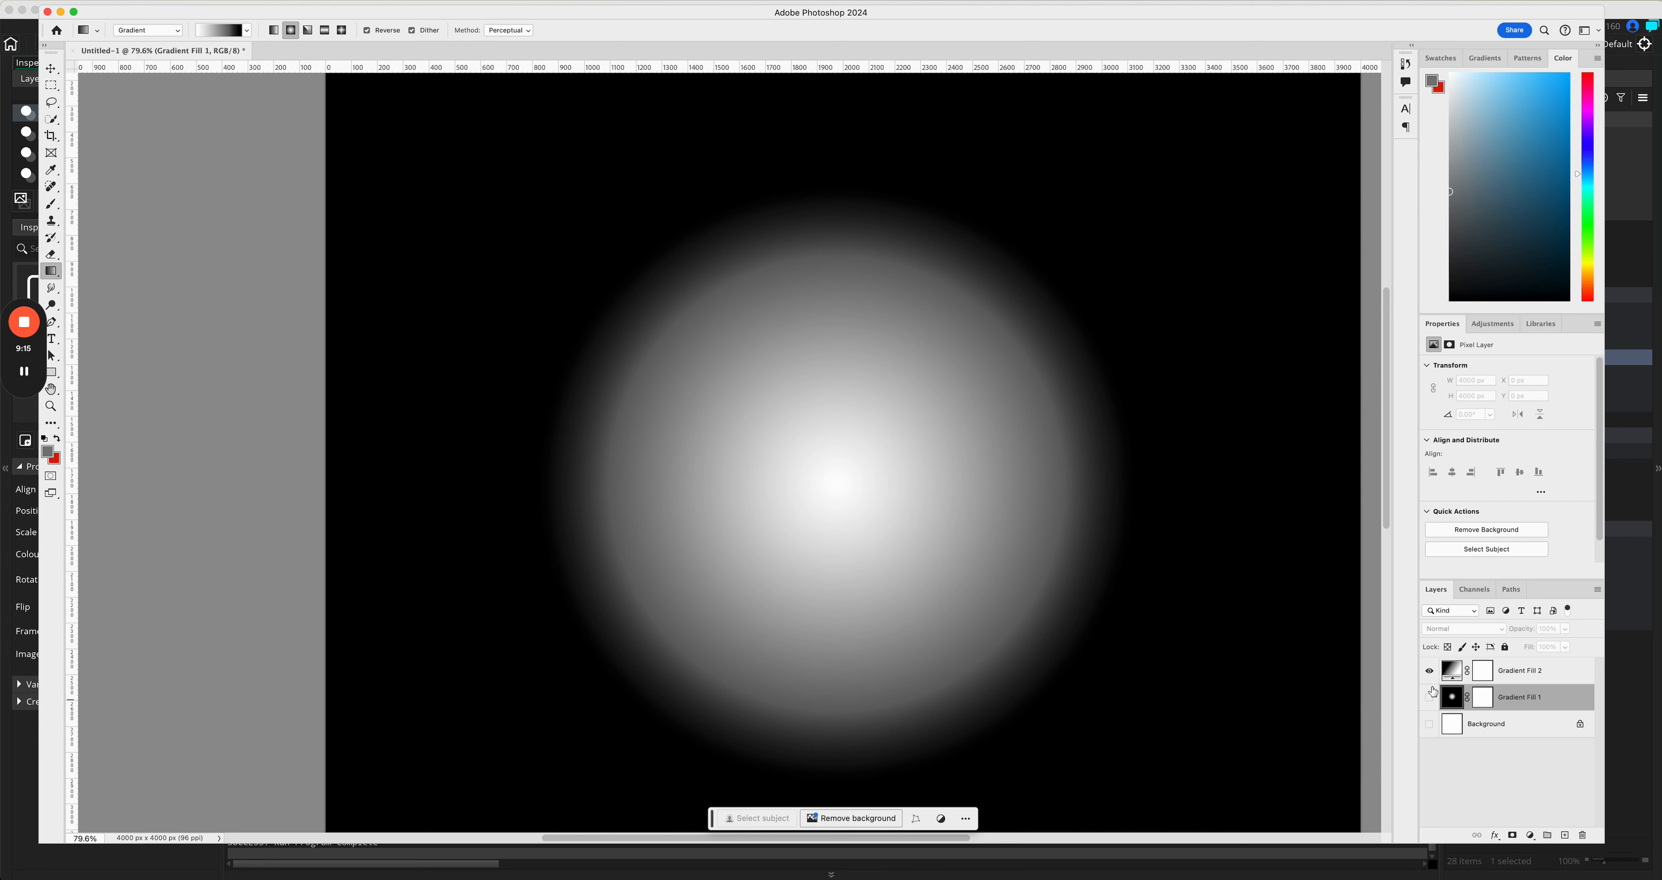
click(1510, 673)
click(1428, 698)
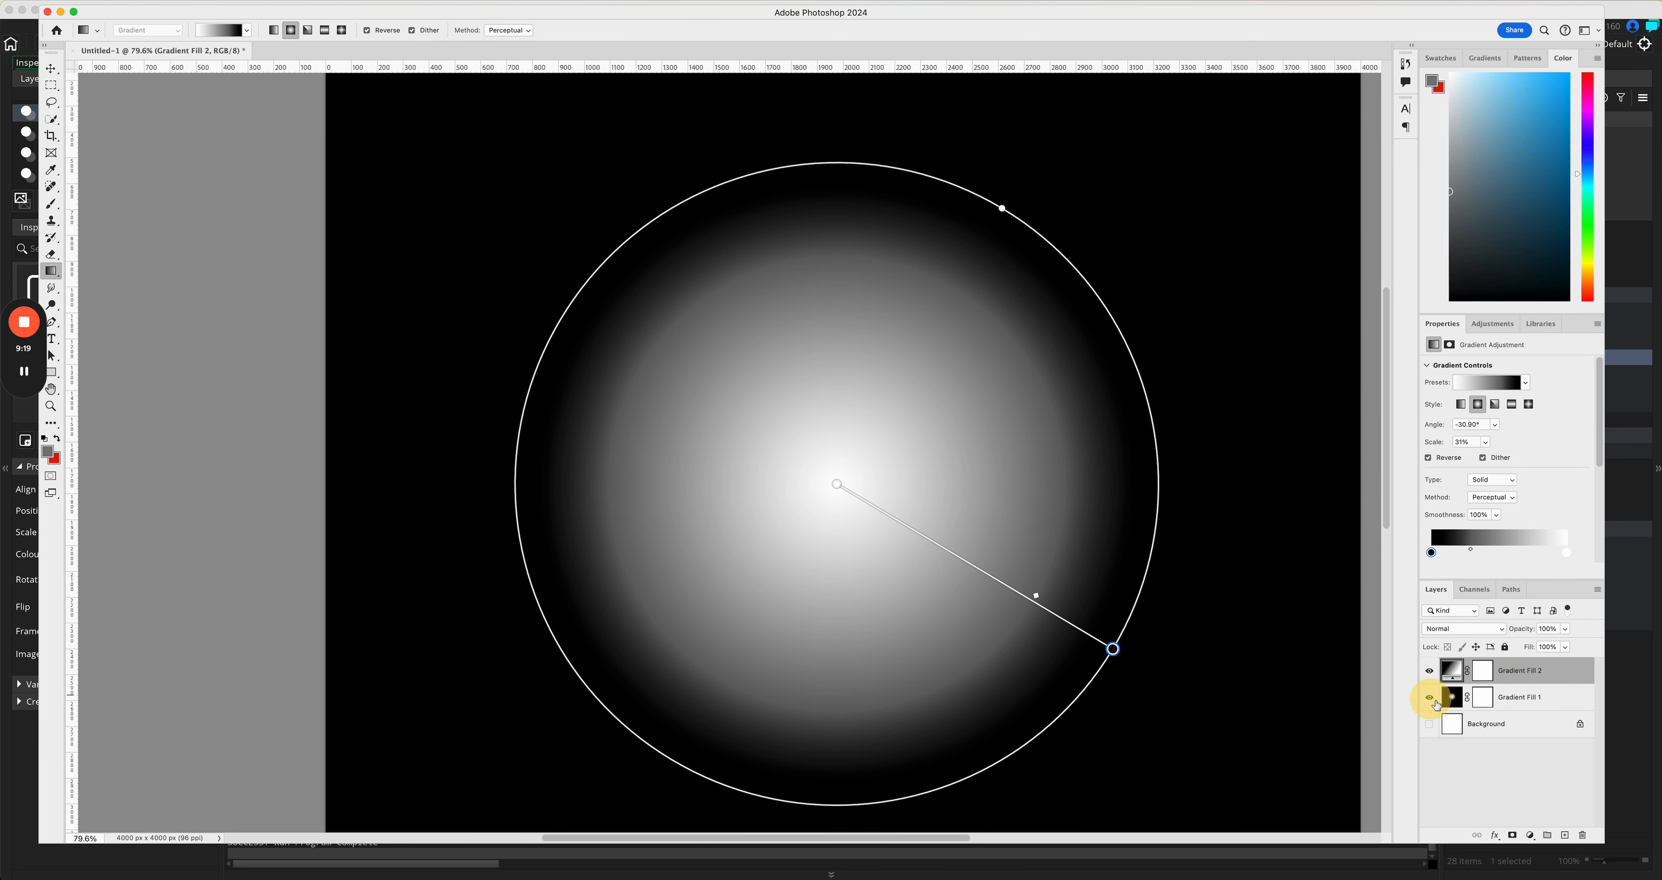
click(1430, 671)
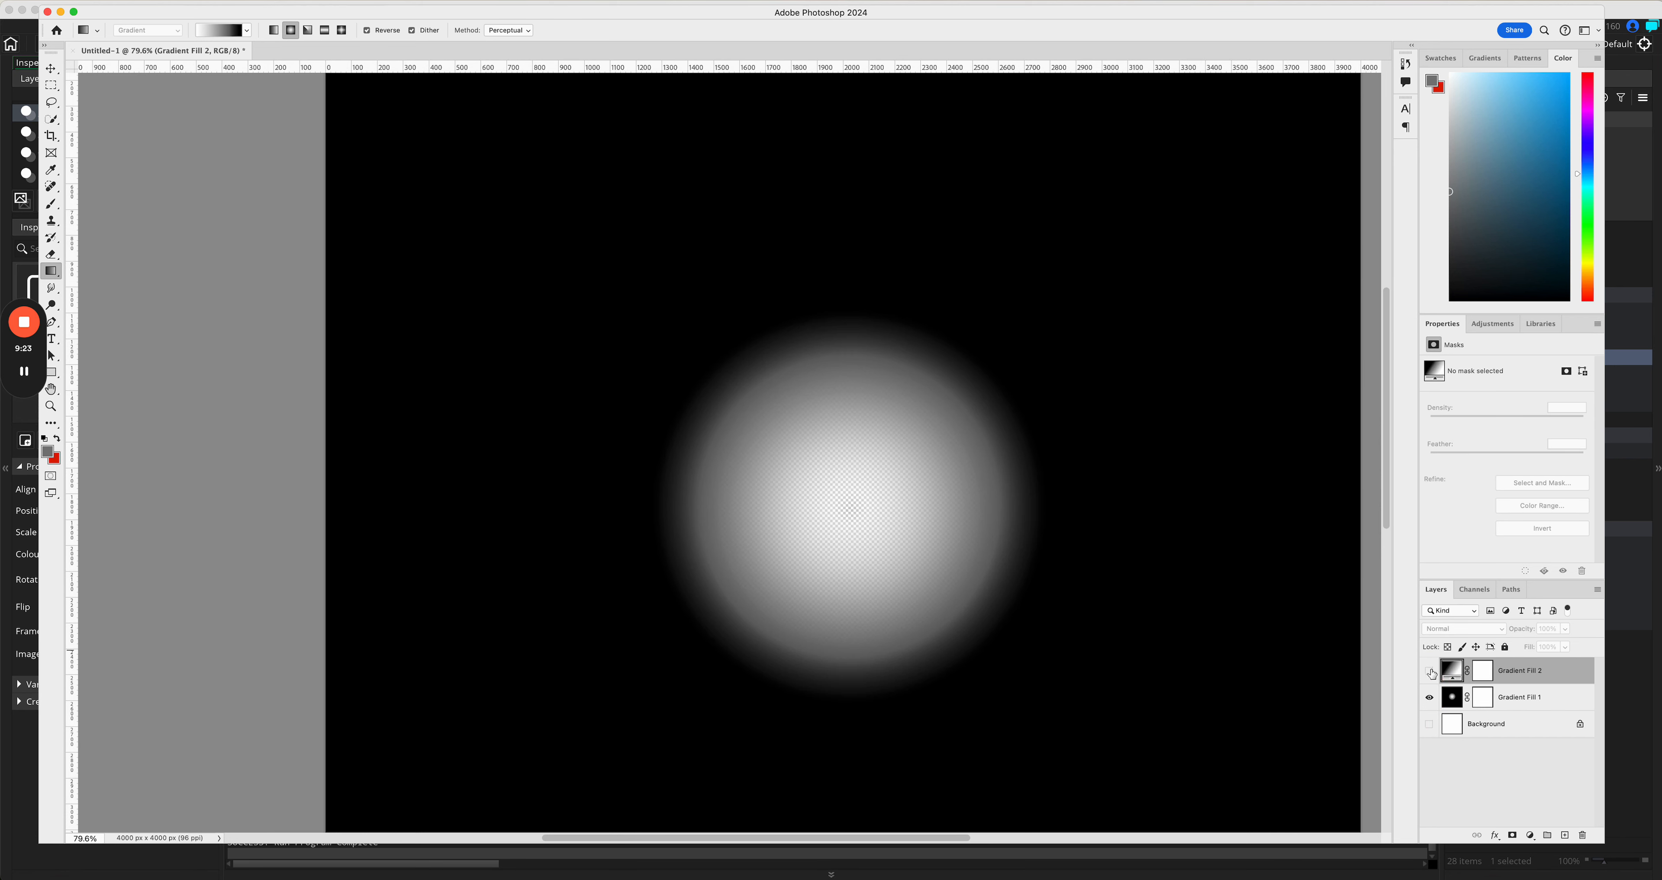
click(1429, 671)
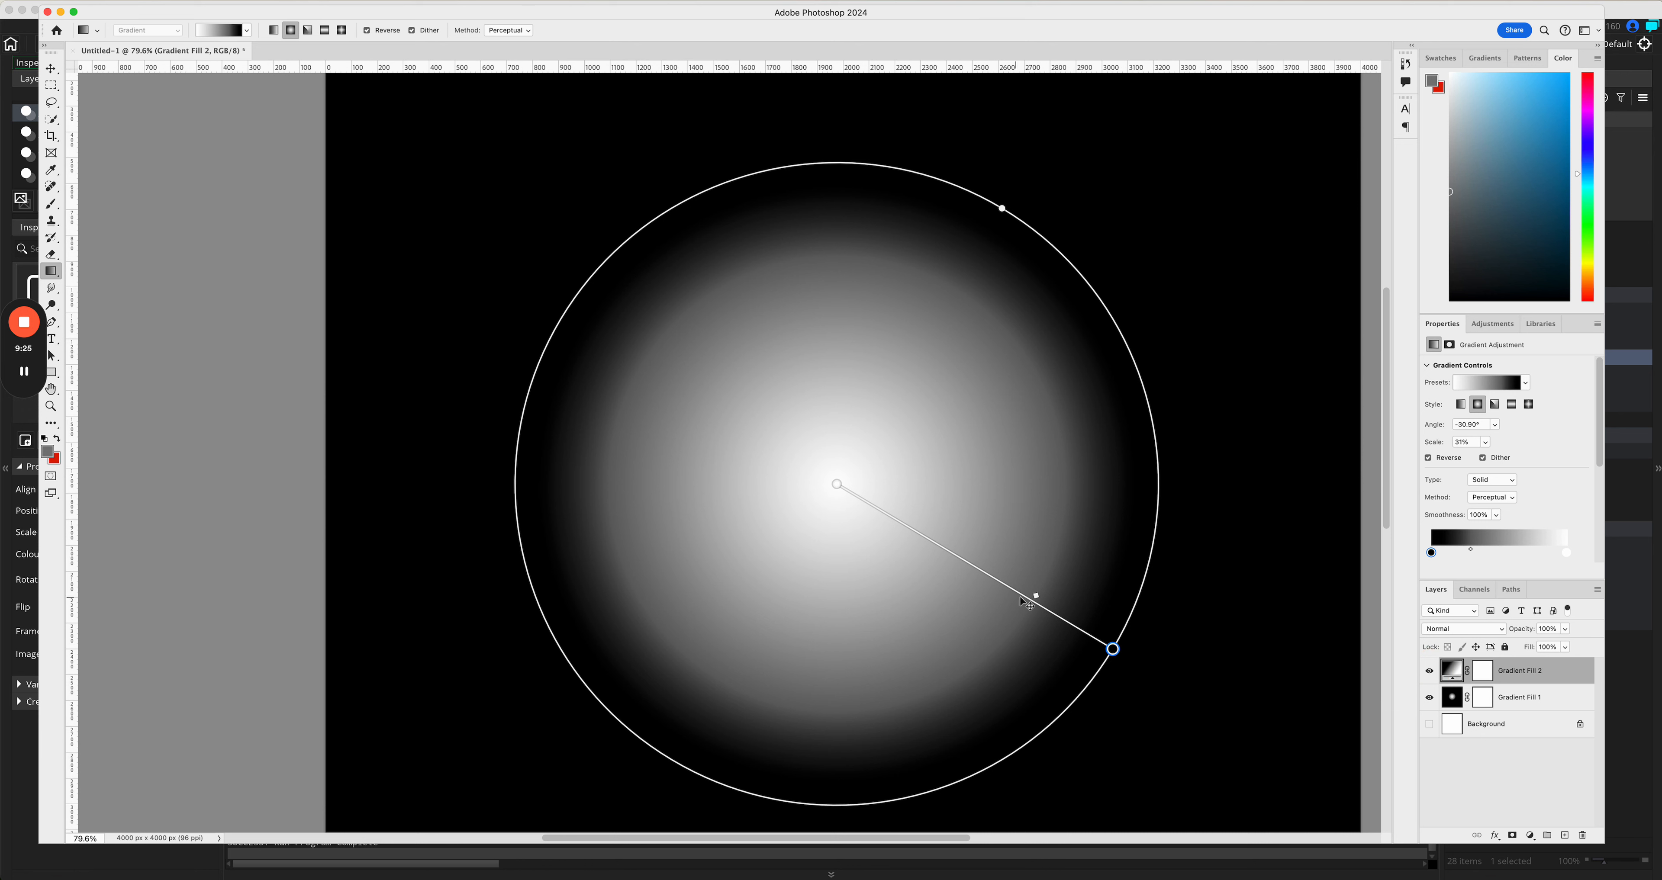
Step: Shrink Gradient Fill 2 to about 19% scale at about -33.11° and pull its midpoint closer to the centre
drag(1036, 597, 902, 505)
drag(1114, 654, 1002, 592)
scroll(1145, 518, right, 5)
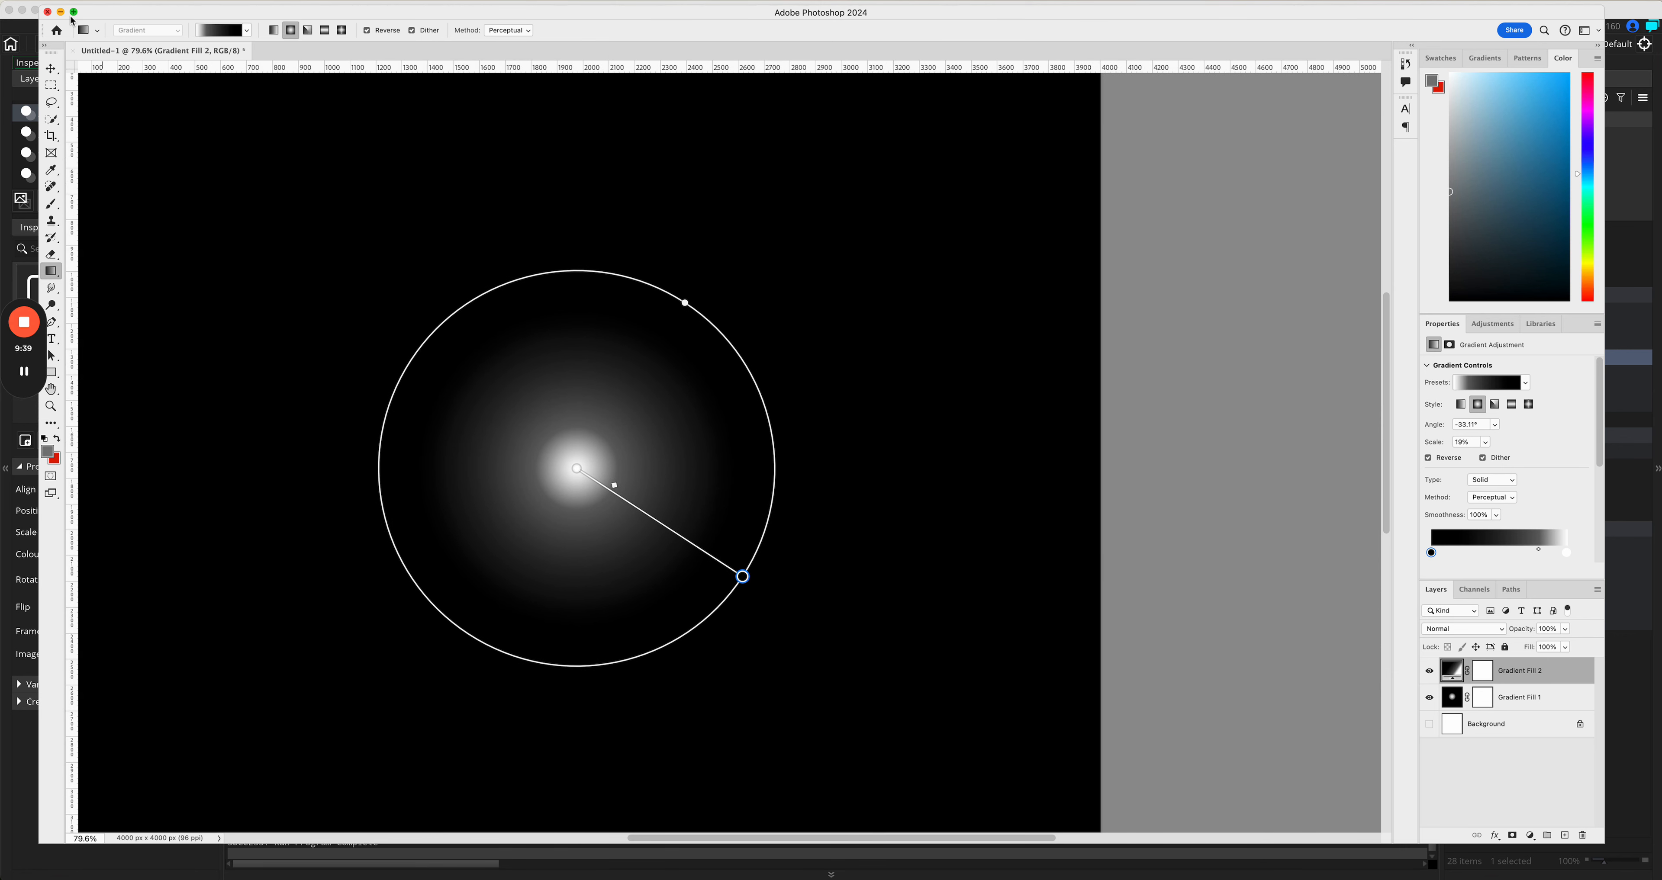
Step: Minimize Photoshop to return to GameMaker and open the sGradient sprite in its editor
mouse_move(72, 18)
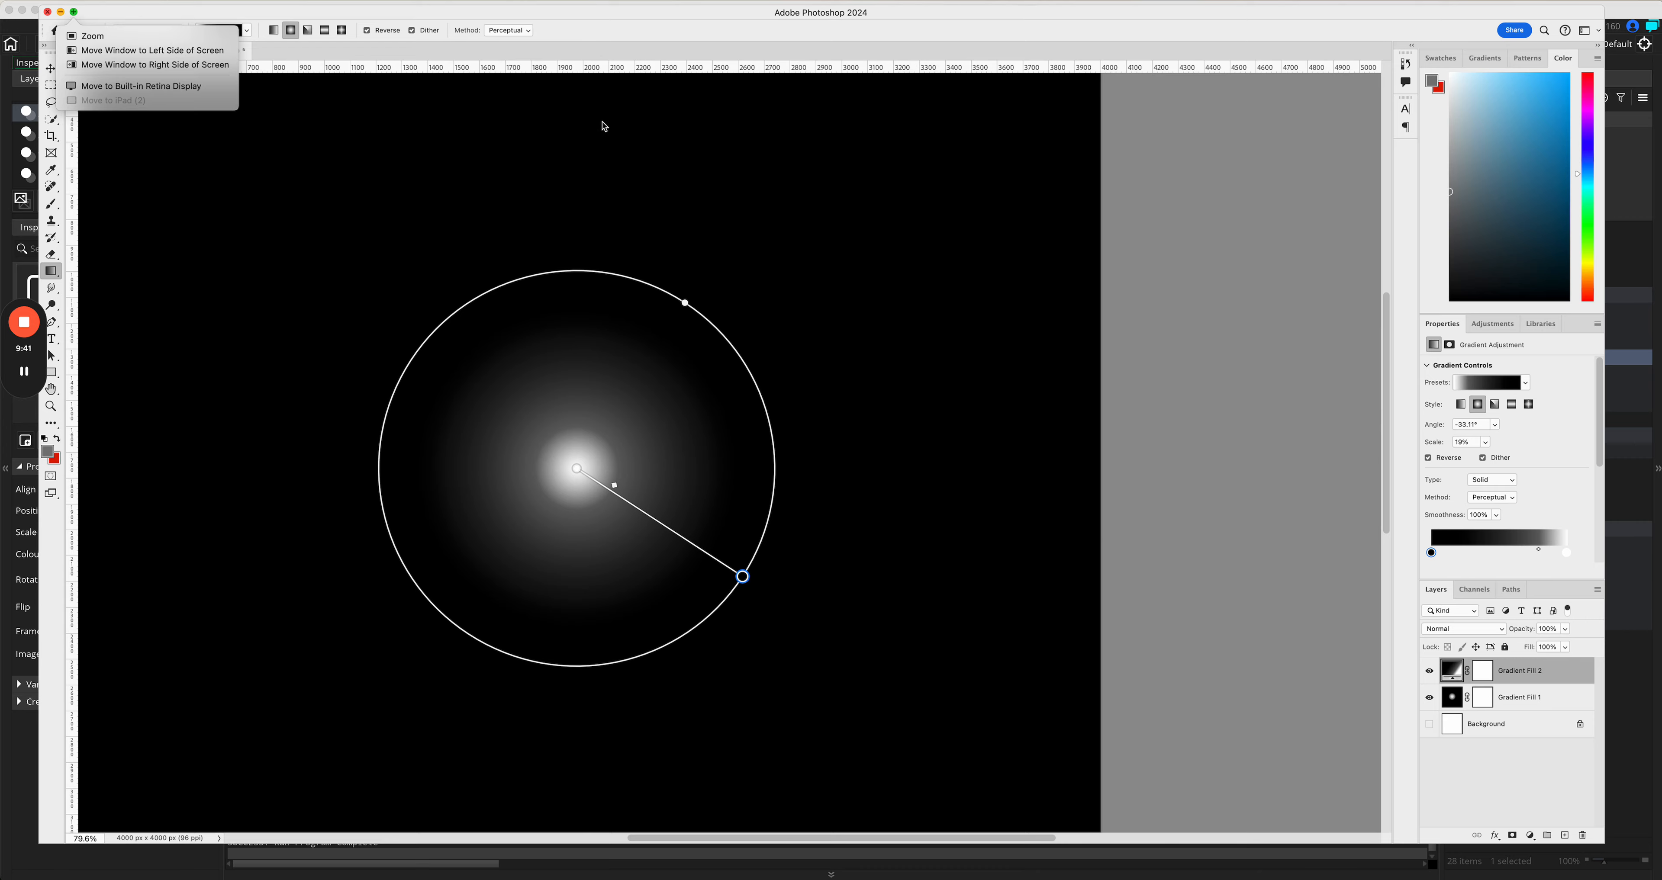
click(62, 15)
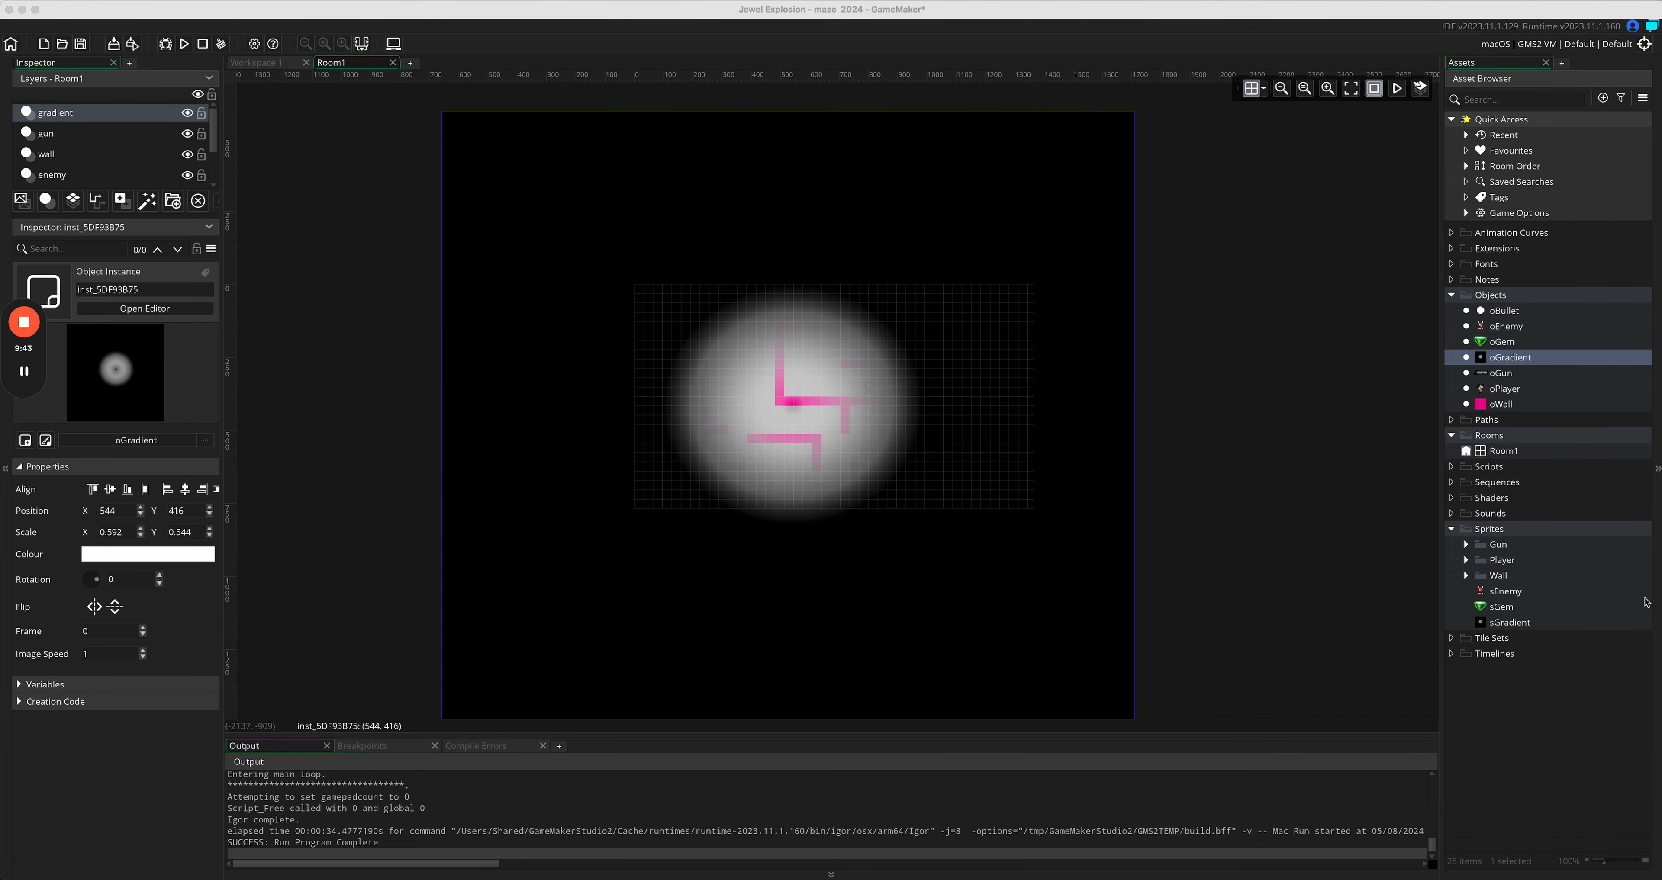
double_click(1516, 622)
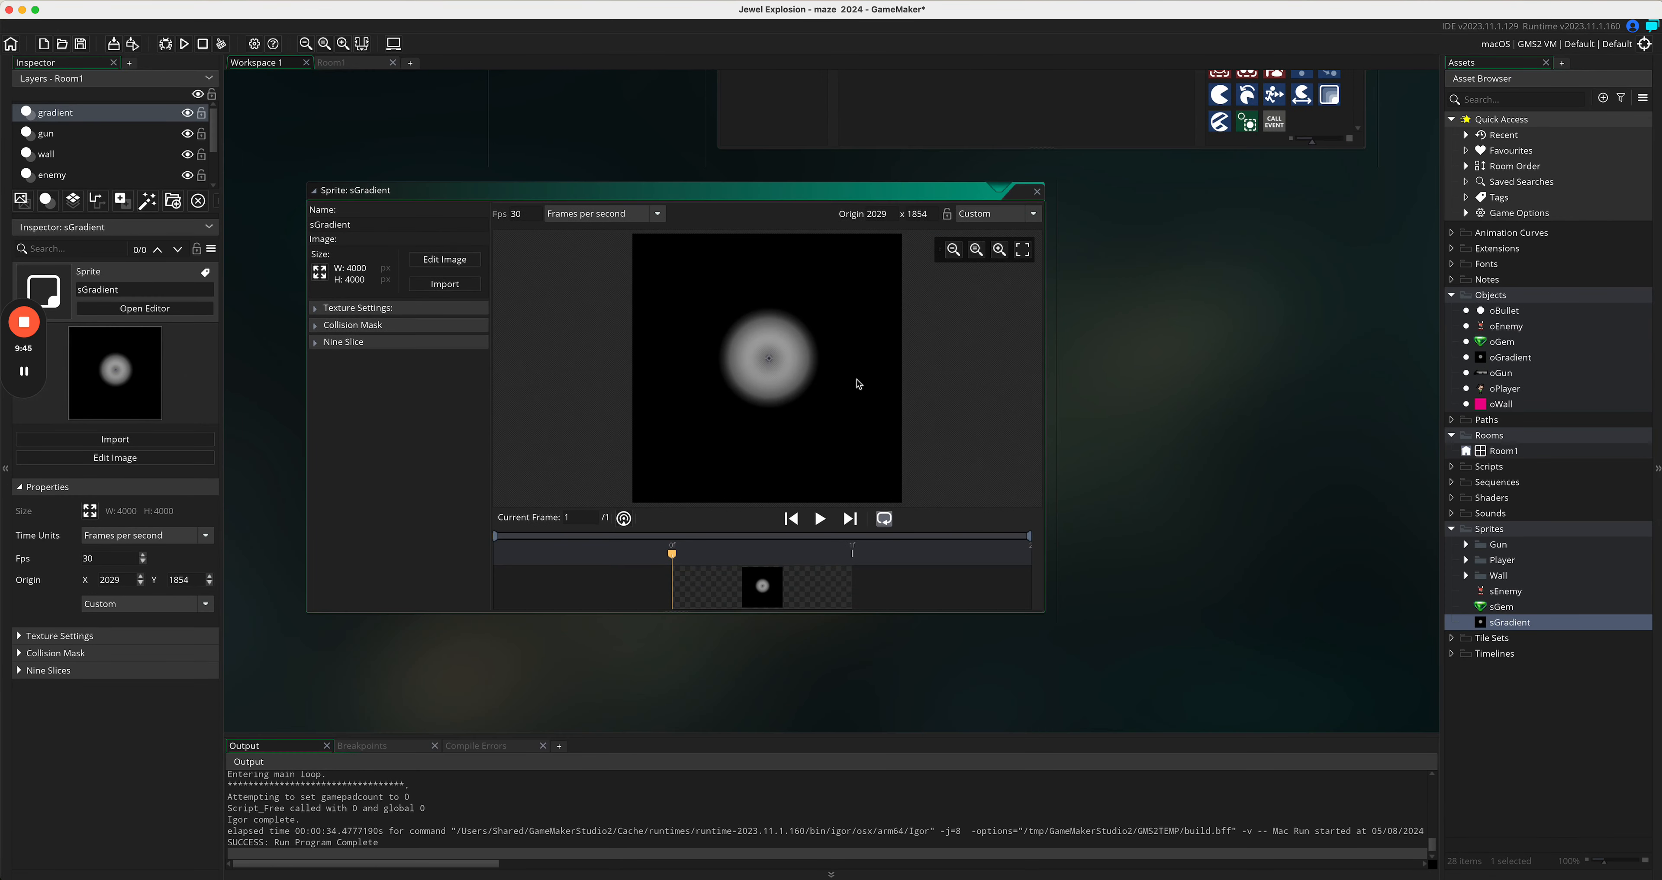